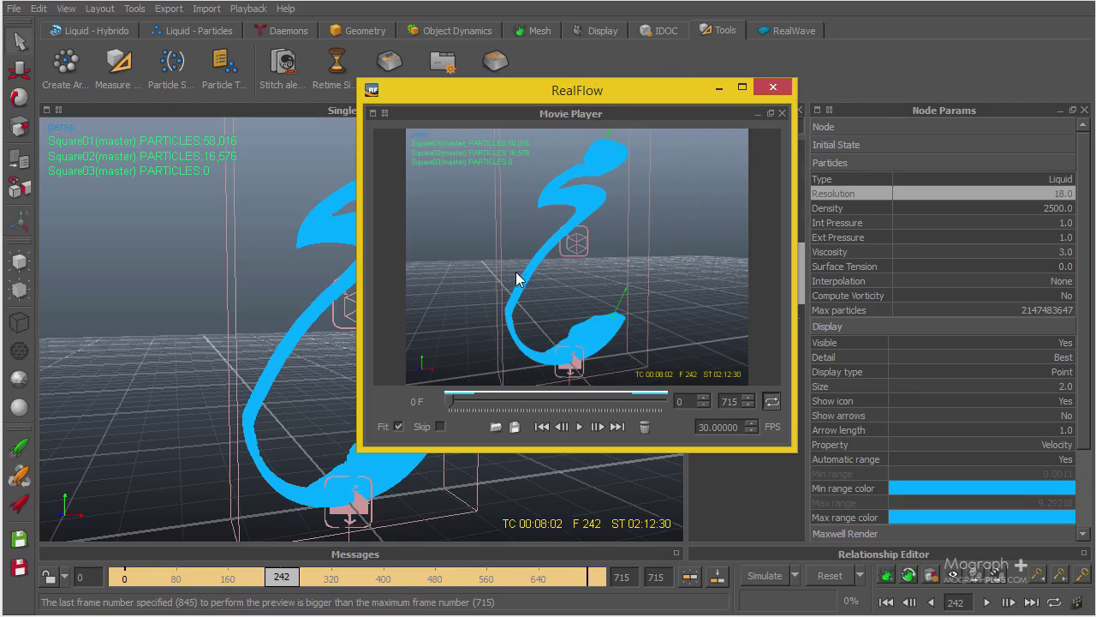
- Play back the simulation preview in an enlarged Movie Player window and close the player
left_click_drag(632, 81, 592, 62)
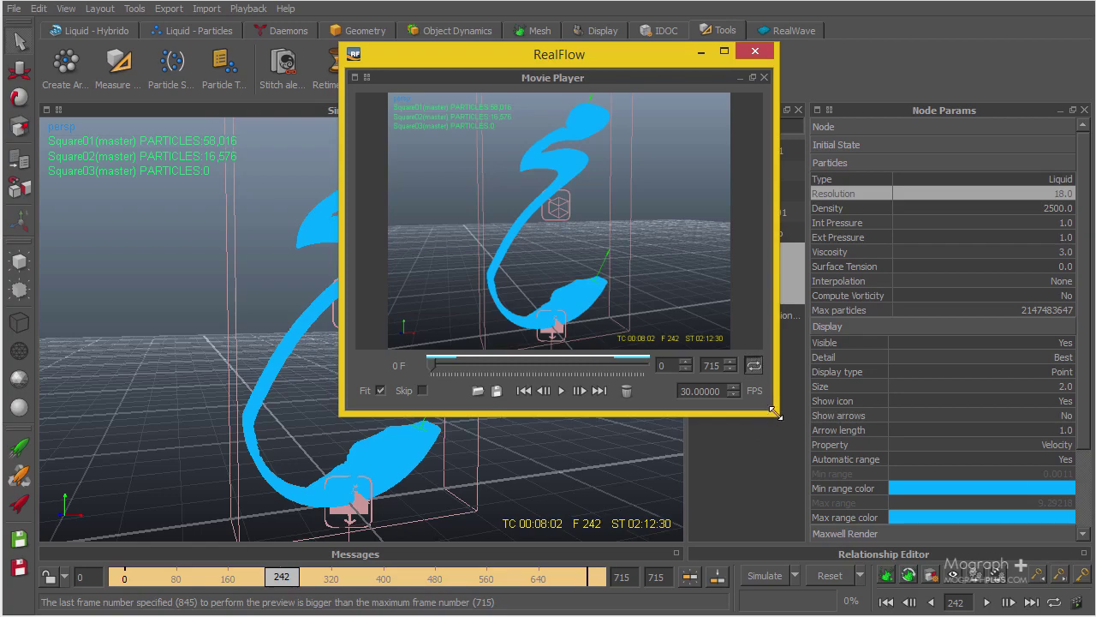
left_click_drag(775, 412, 925, 551)
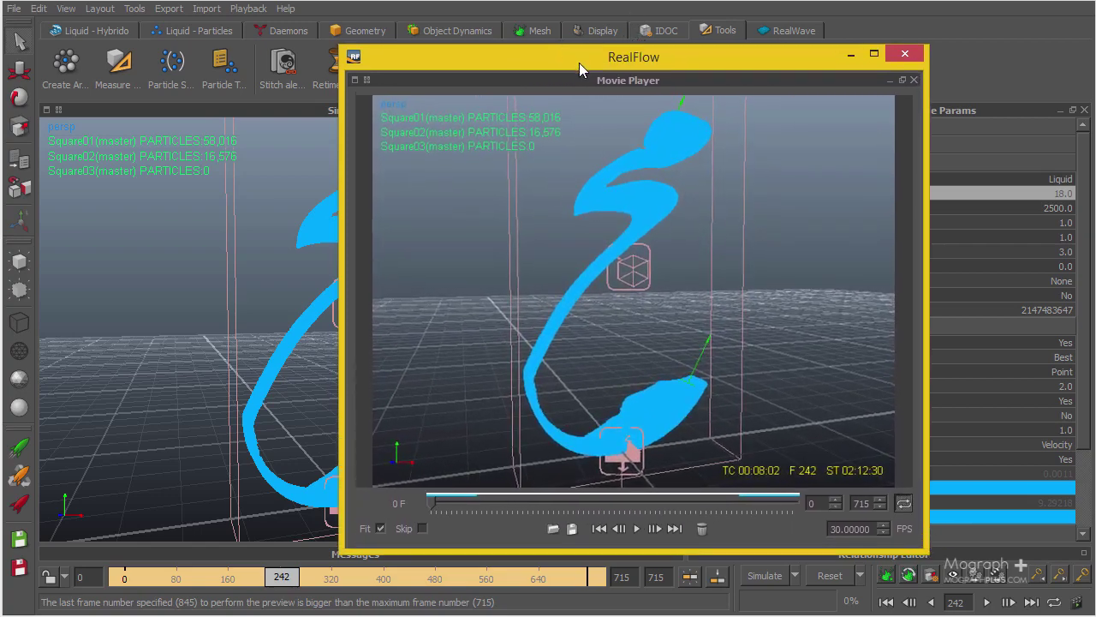
left_click_drag(579, 65, 481, 21)
left_click(537, 483)
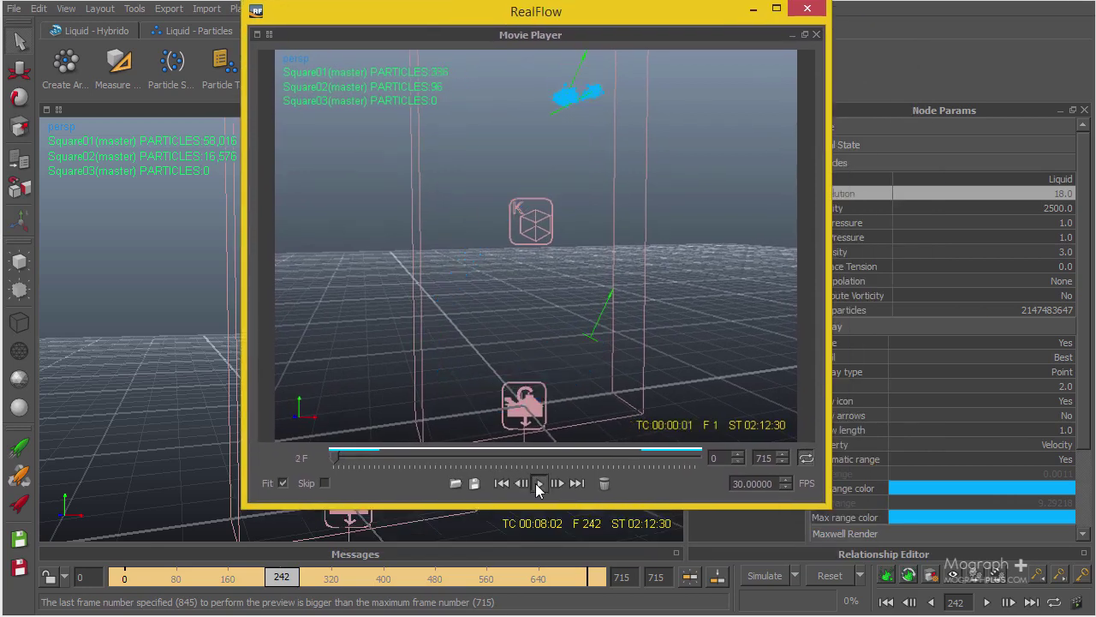
left_click_drag(333, 459, 324, 458)
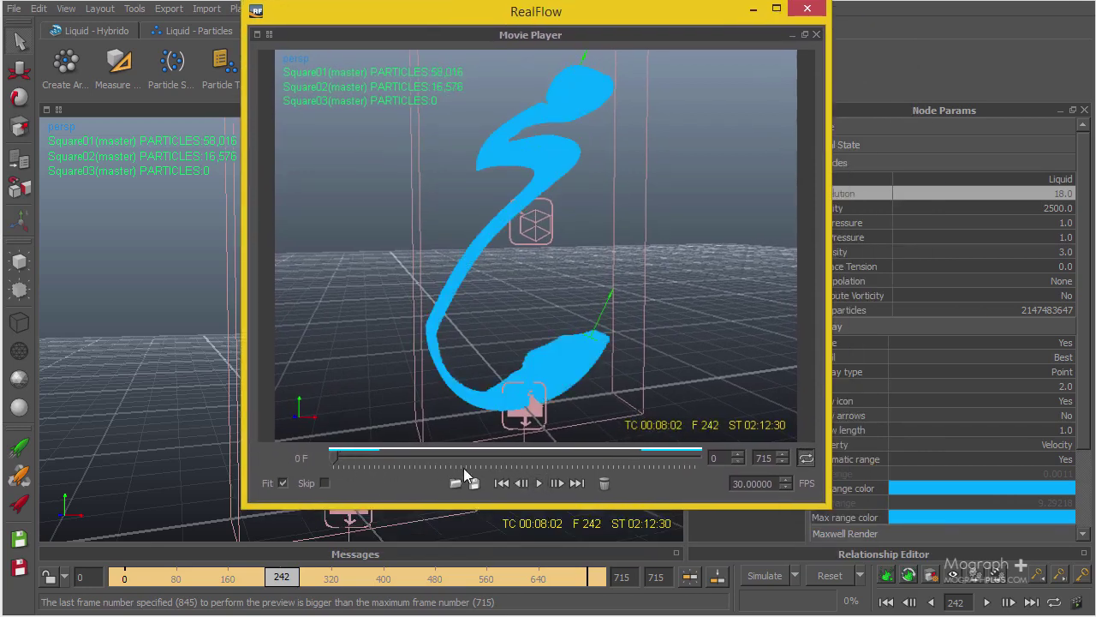
left_click(542, 487)
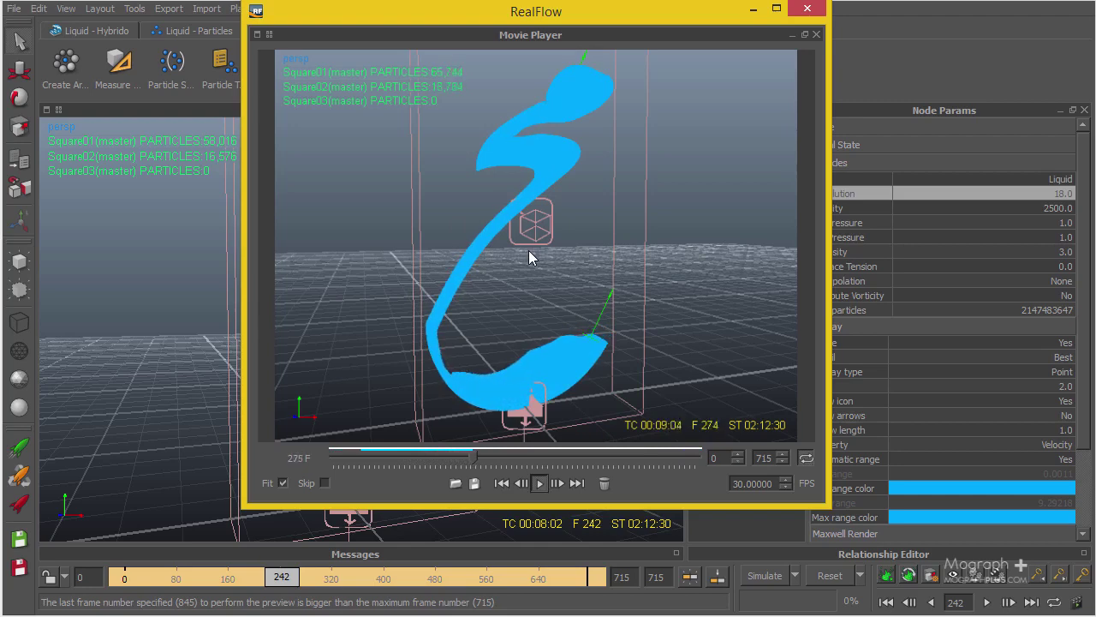
left_click(540, 483)
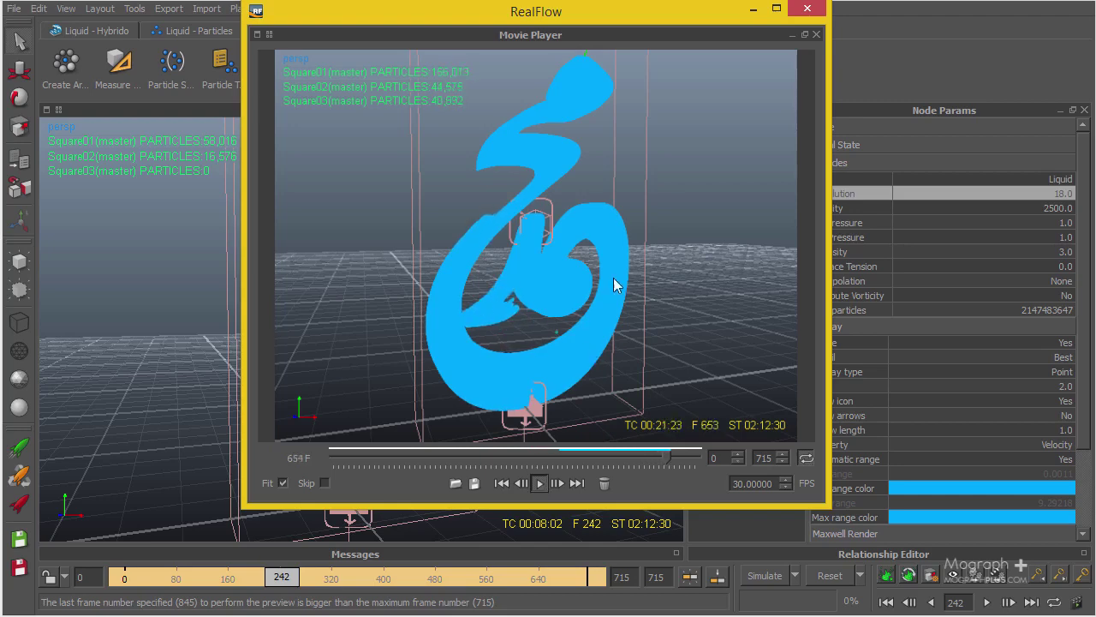
left_click_drag(713, 20, 611, 44)
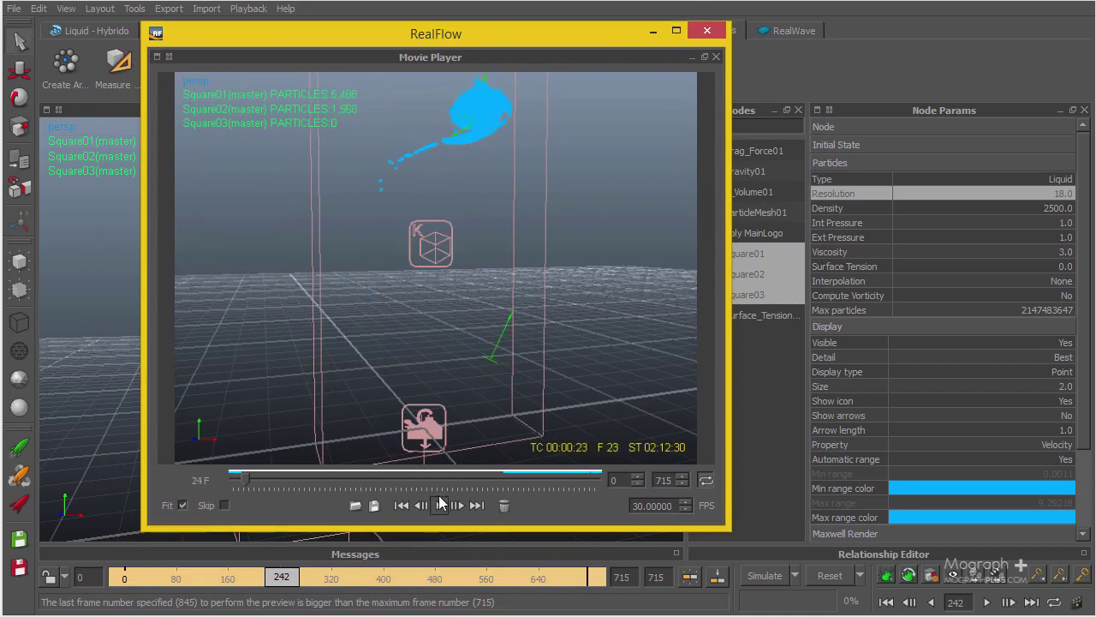
left_click(703, 32)
left_click(706, 32)
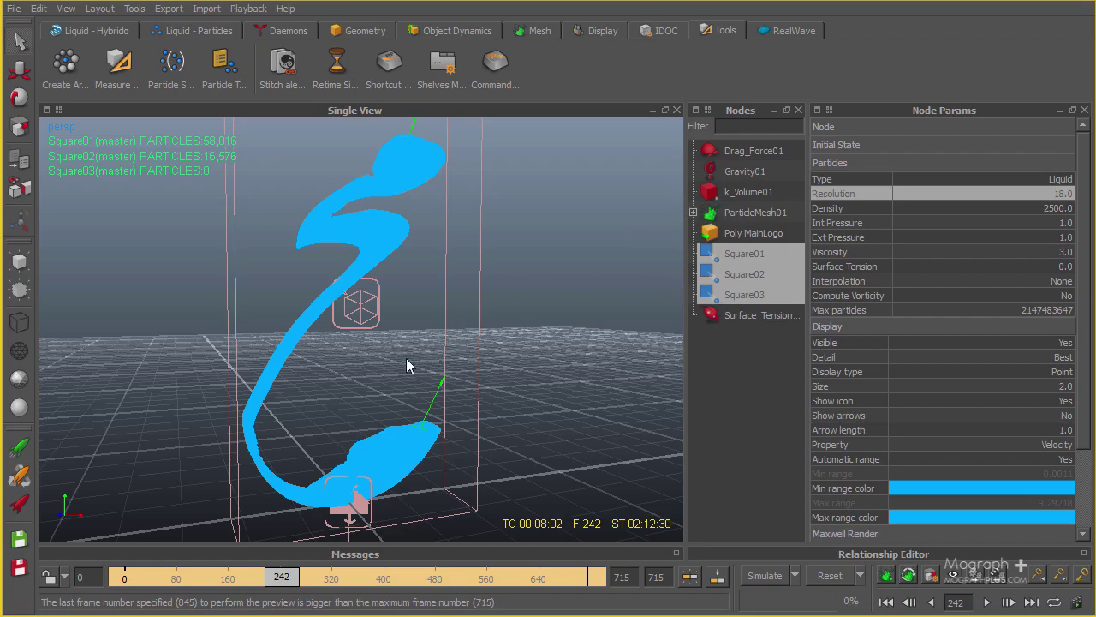
- Move the timeline to frame 288 and deactivate the existing ParticleMesh01 node
mouse_move(406, 358)
left_mouse_down("alt")
mouse_move(360, 370)
mouse_move(497, 168)
mouse_move(418, 236)
mouse_move(370, 302)
mouse_move(374, 370)
mouse_move(434, 355)
mouse_move(424, 364)
left_mouse_up("alt")
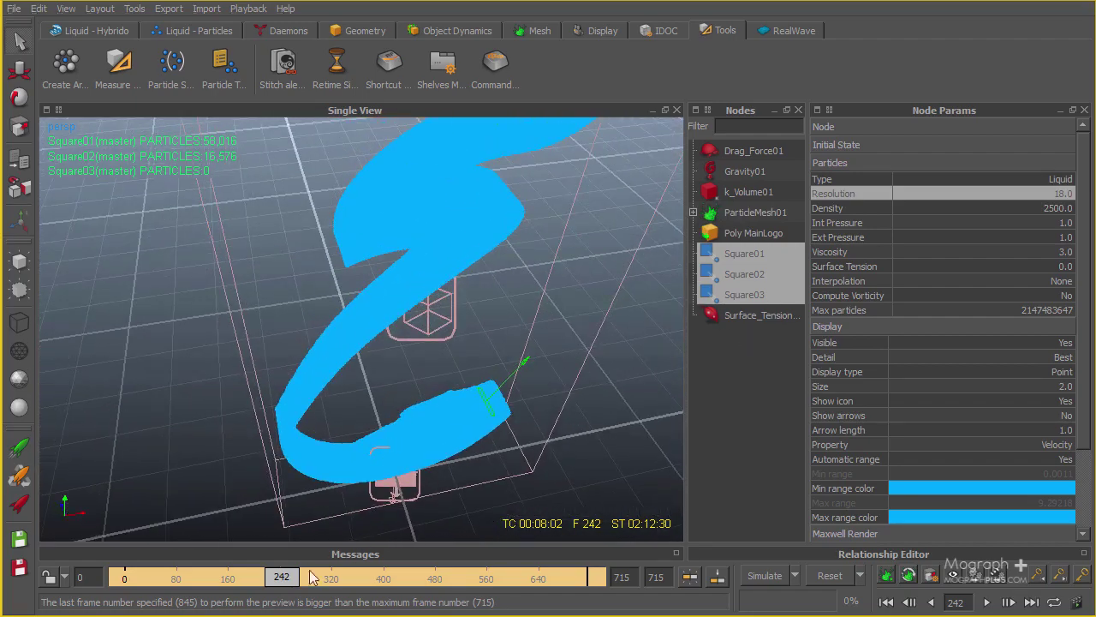
left_click_drag(282, 578, 311, 578)
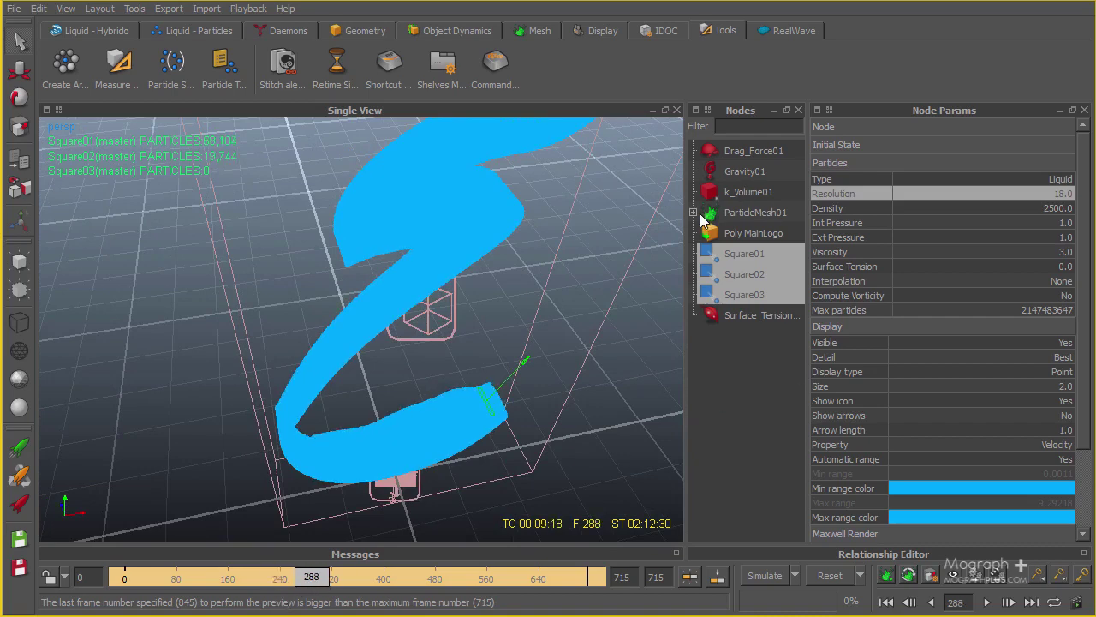
left_click(728, 222)
left_click(692, 212)
left_click(692, 213)
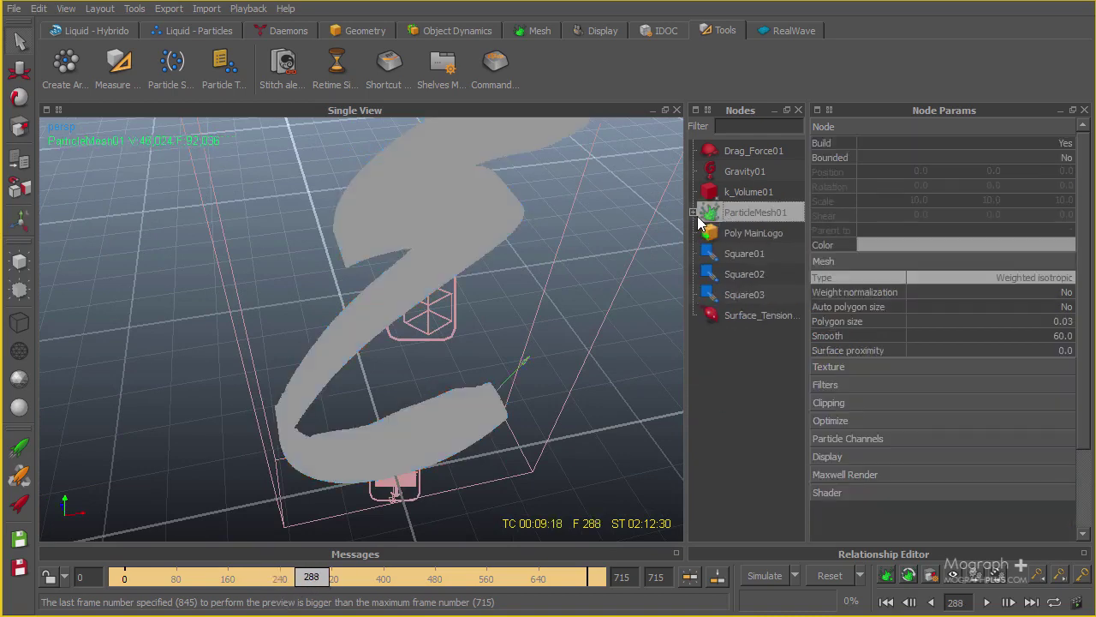
left_click(19, 511)
left_click(730, 420)
left_click(694, 213)
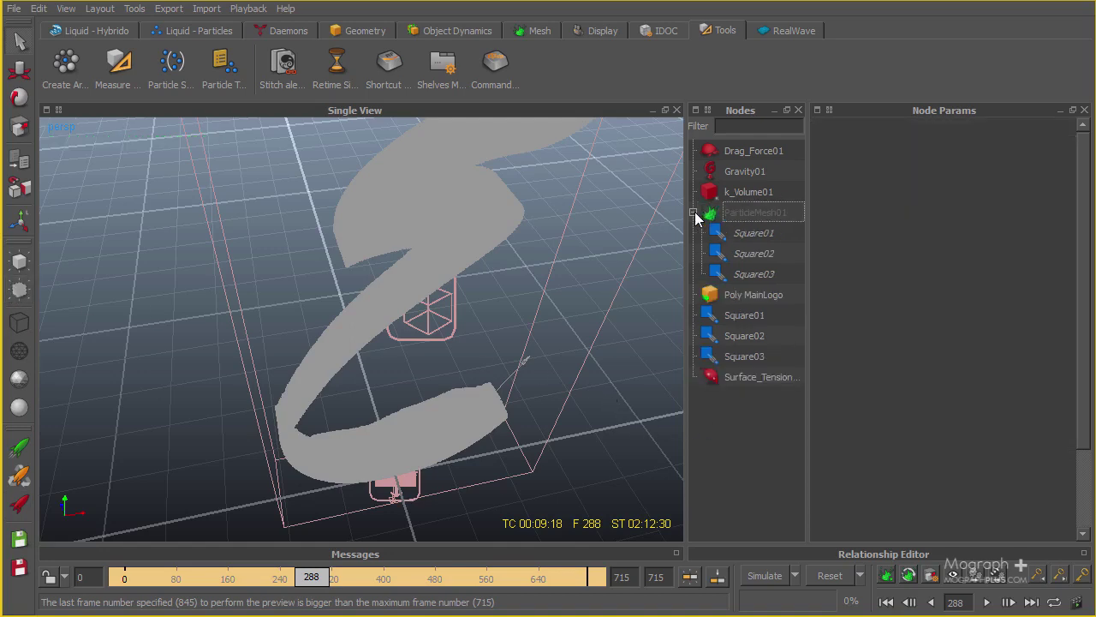
left_click(694, 212)
- Move the timeline to frame 492 and view the particles from a raised angle
scroll(460, 287, "down", 2)
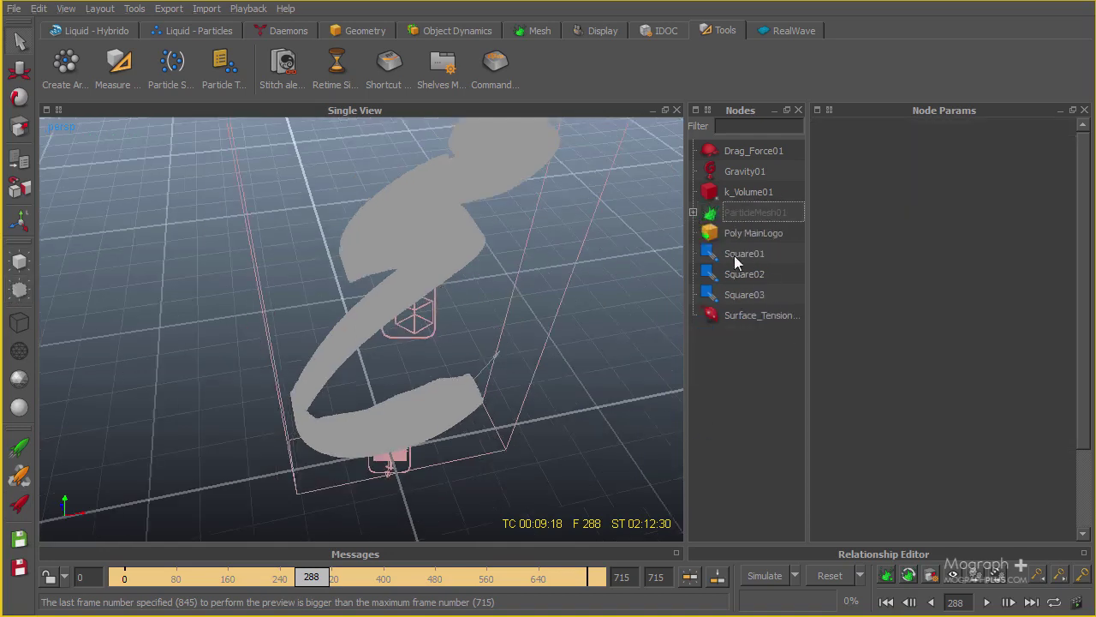
left_click_drag(362, 273, 687, 357, "alt")
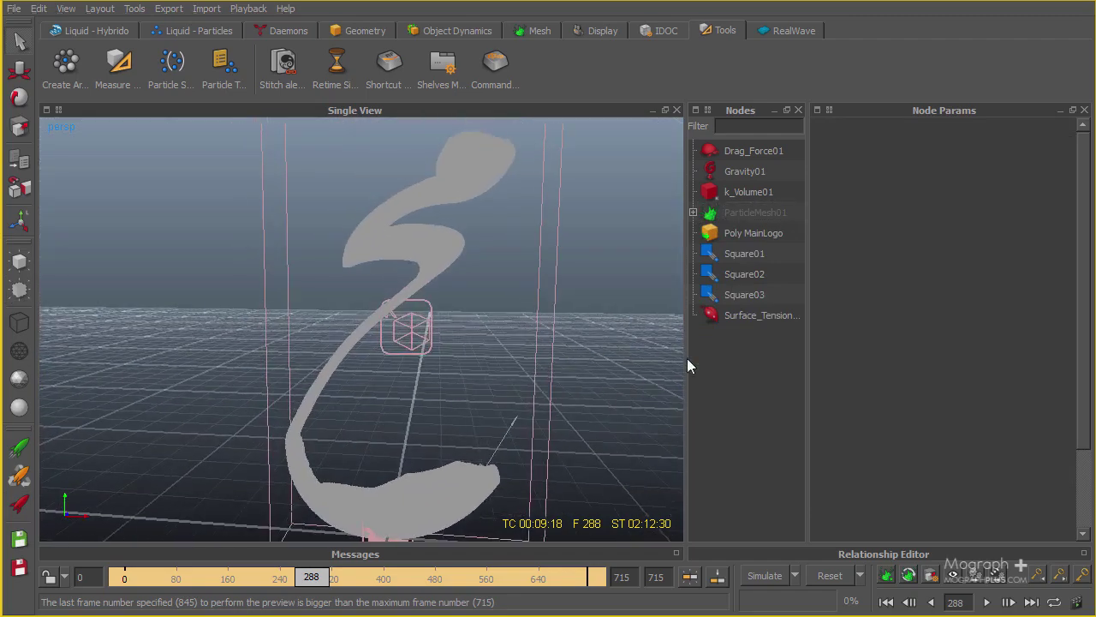
left_click_drag(495, 272, 463, 484, "alt")
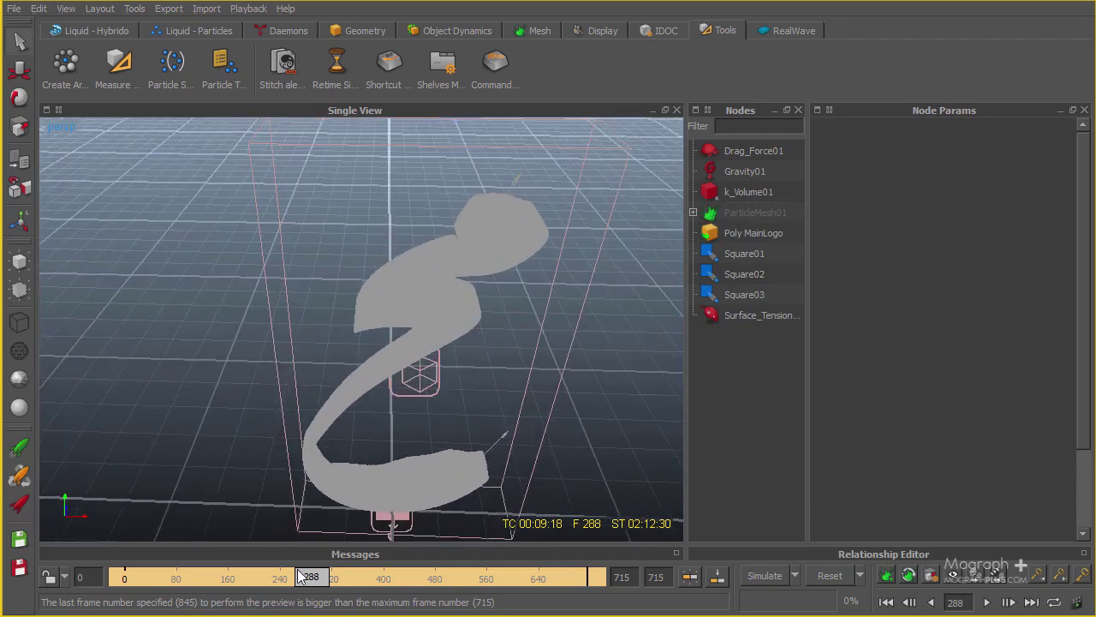
left_click_drag(305, 583, 428, 601)
right_click_drag(484, 517, 433, 441, "alt")
left_click_drag(434, 441, 507, 353, "alt")
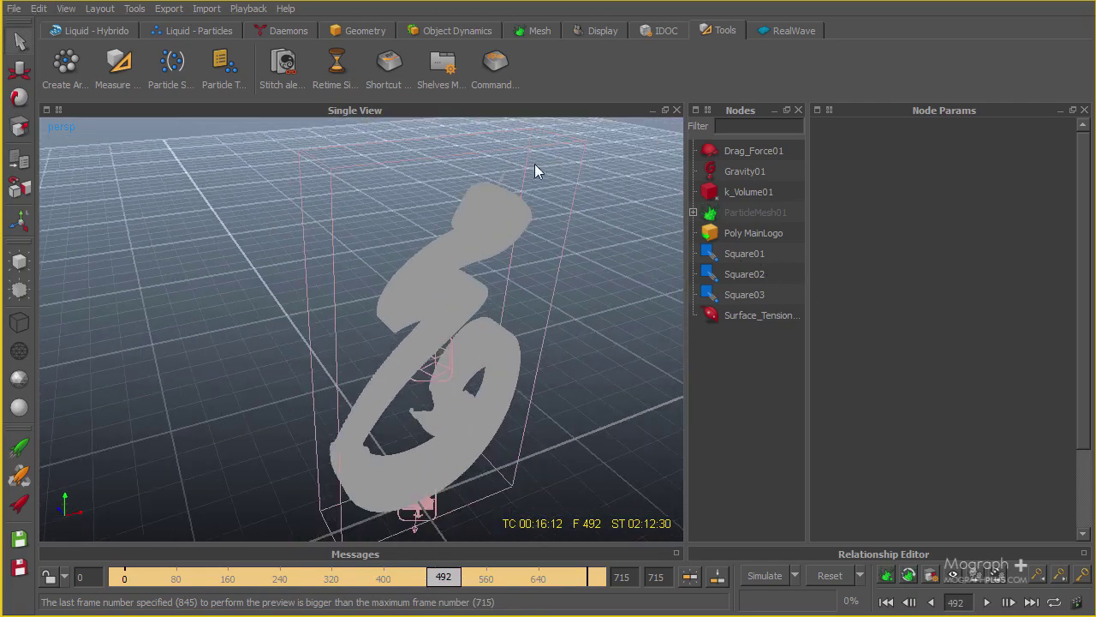
- Add a new particle mesh and insert the emitters Square01, Square02 and Square03 into it
left_click(526, 32)
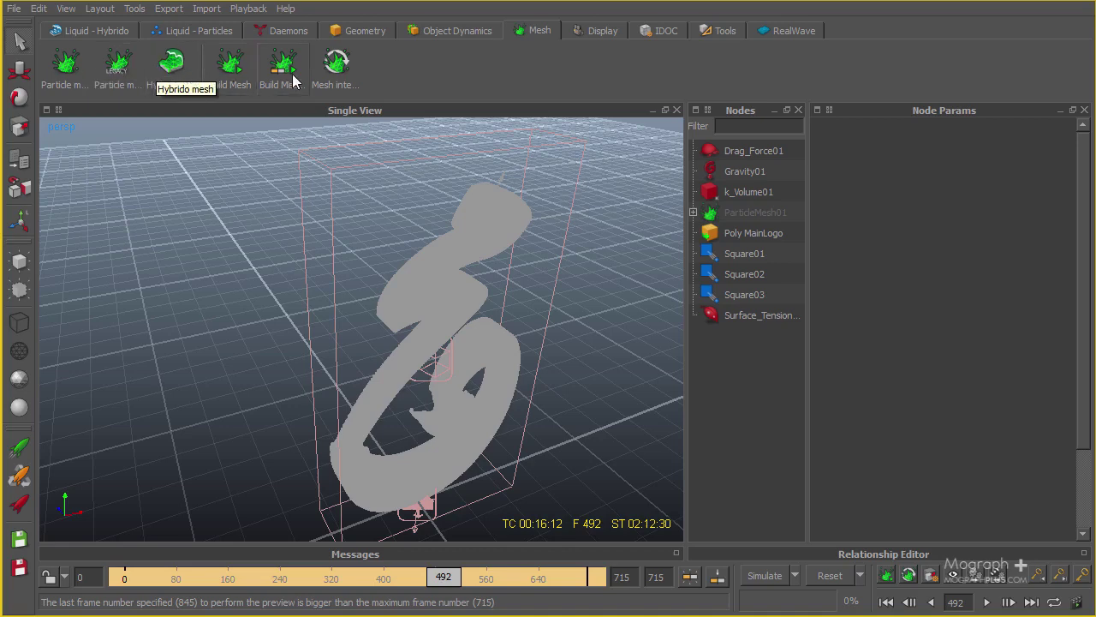
left_click(71, 81)
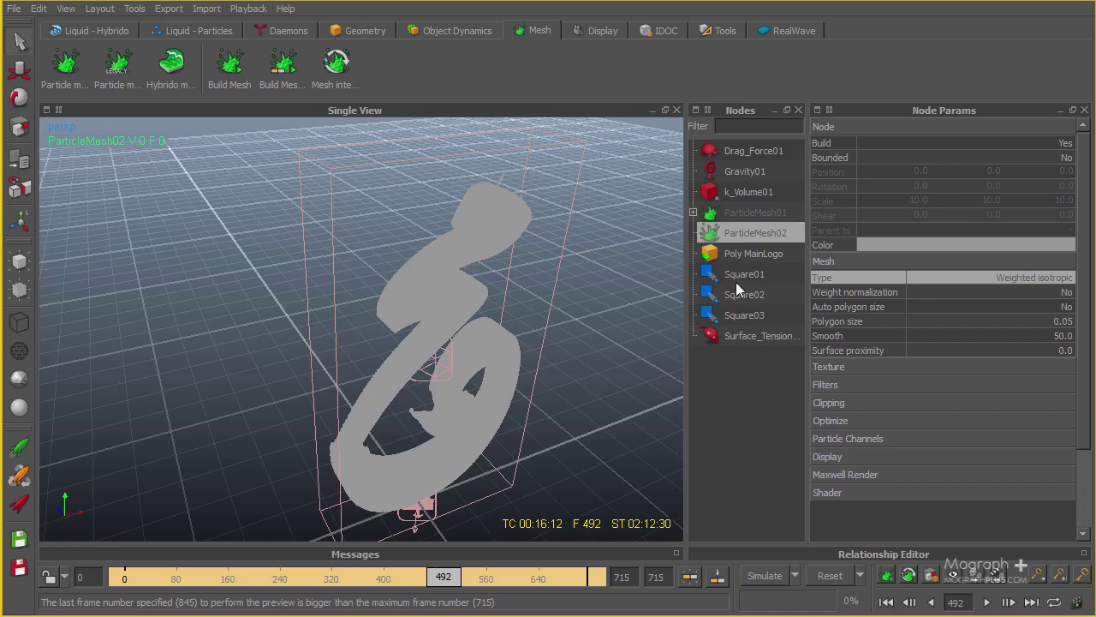
right_click(719, 239)
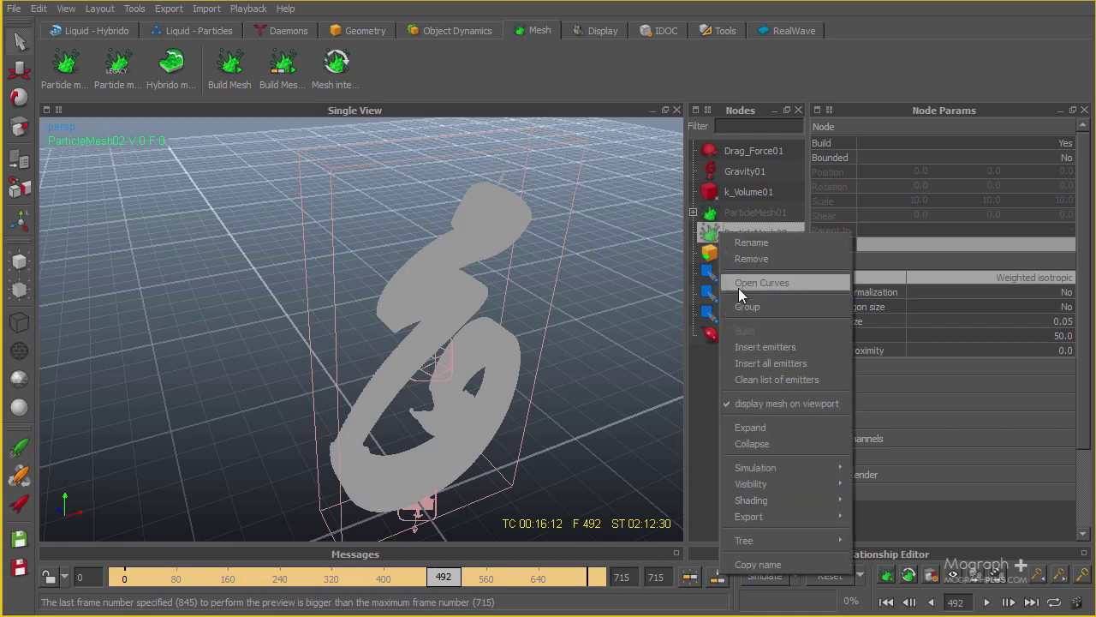
left_click(810, 347)
left_click_drag(550, 106, 389, 107)
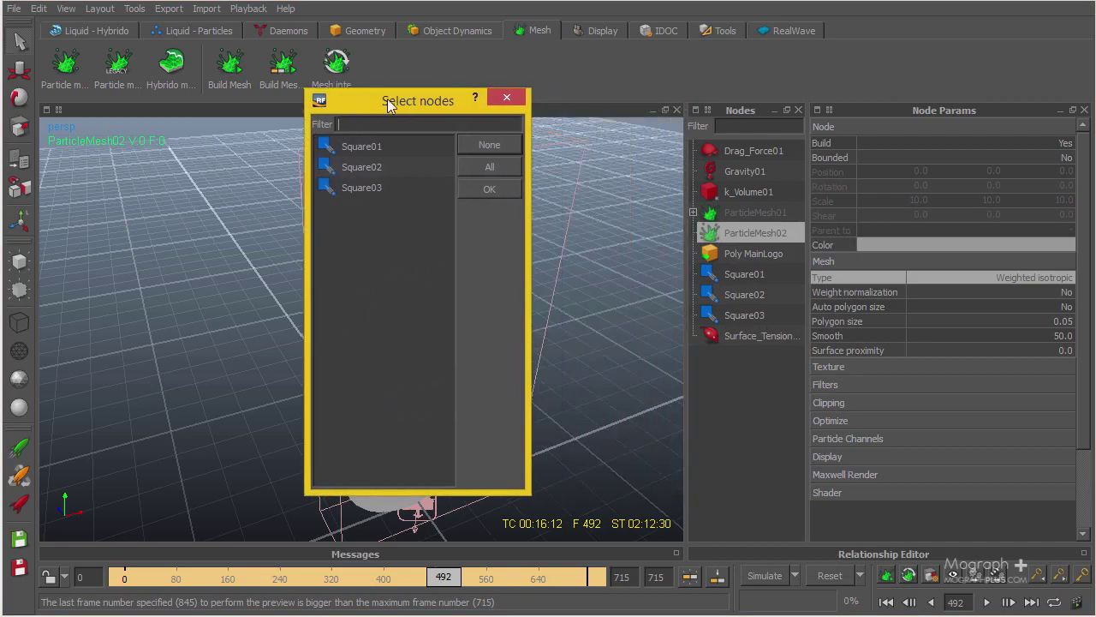
left_click(486, 168)
left_click(693, 233)
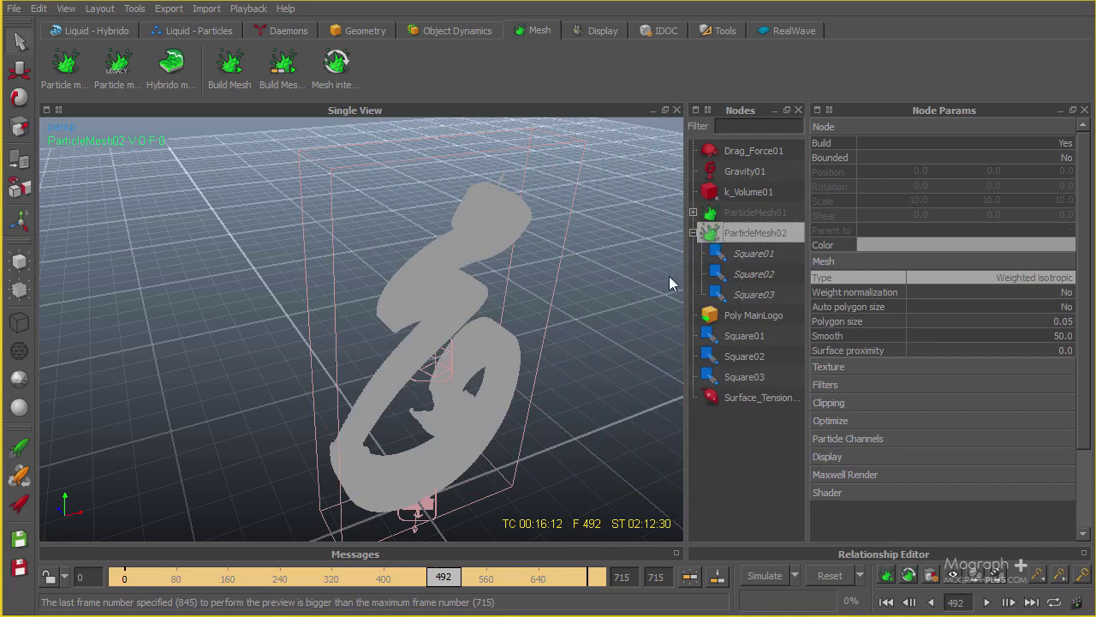
- Build the ParticleMesh02 mesh from the particles at frame 492
scroll(474, 283, "up", 3)
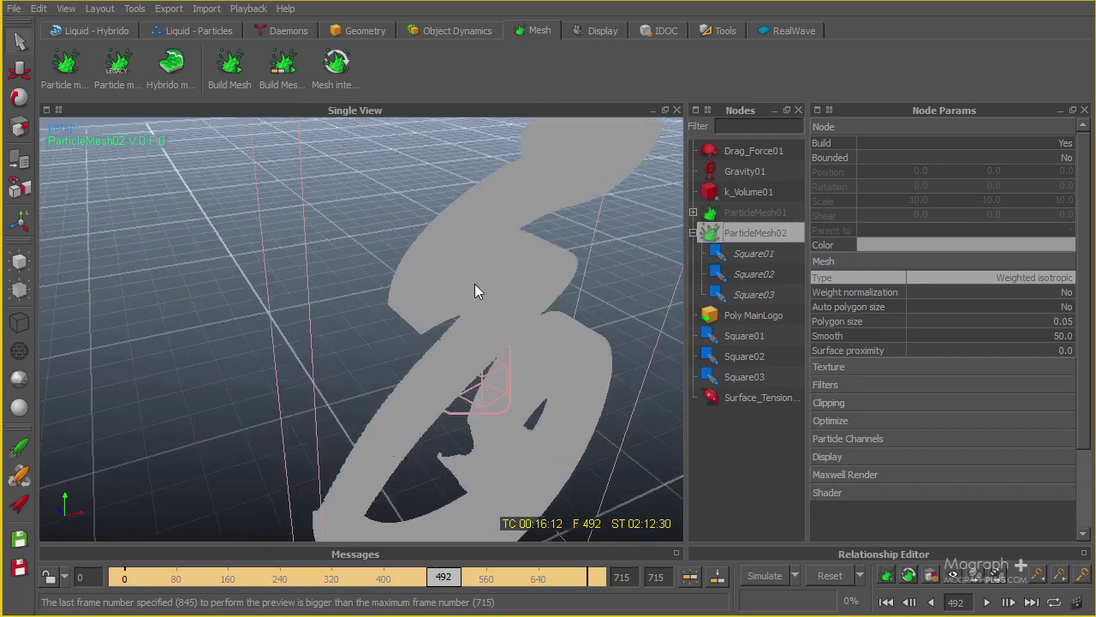
scroll(428, 325, "down", 5)
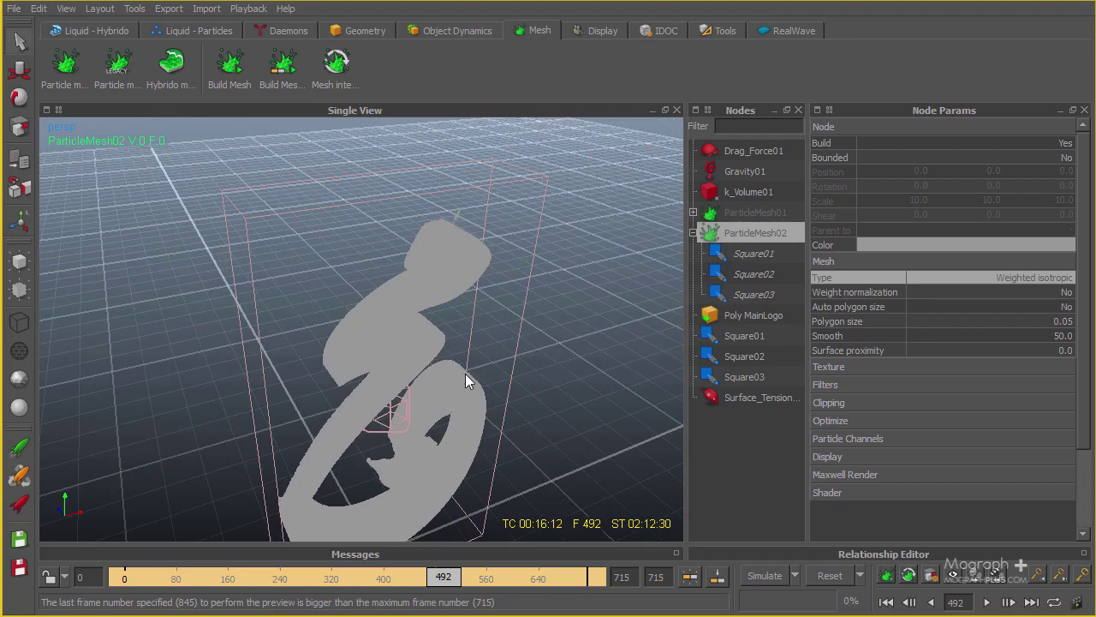
left_click_drag(388, 384, 435, 128, "alt")
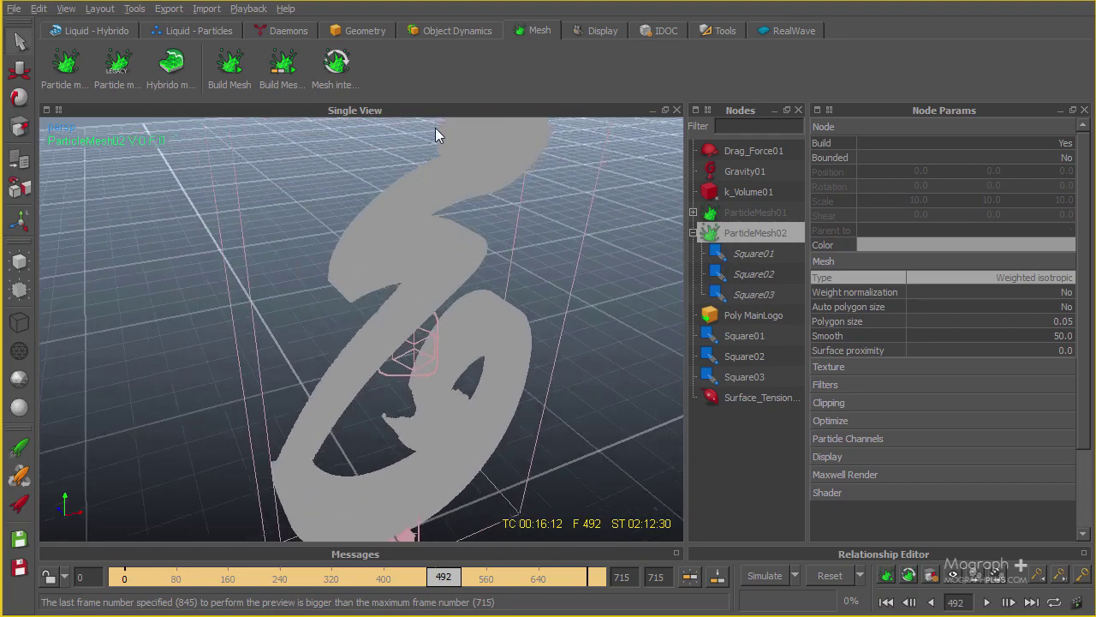
right_click_drag(435, 128, 248, 220, "alt")
left_click_drag(248, 220, 385, 282, "alt")
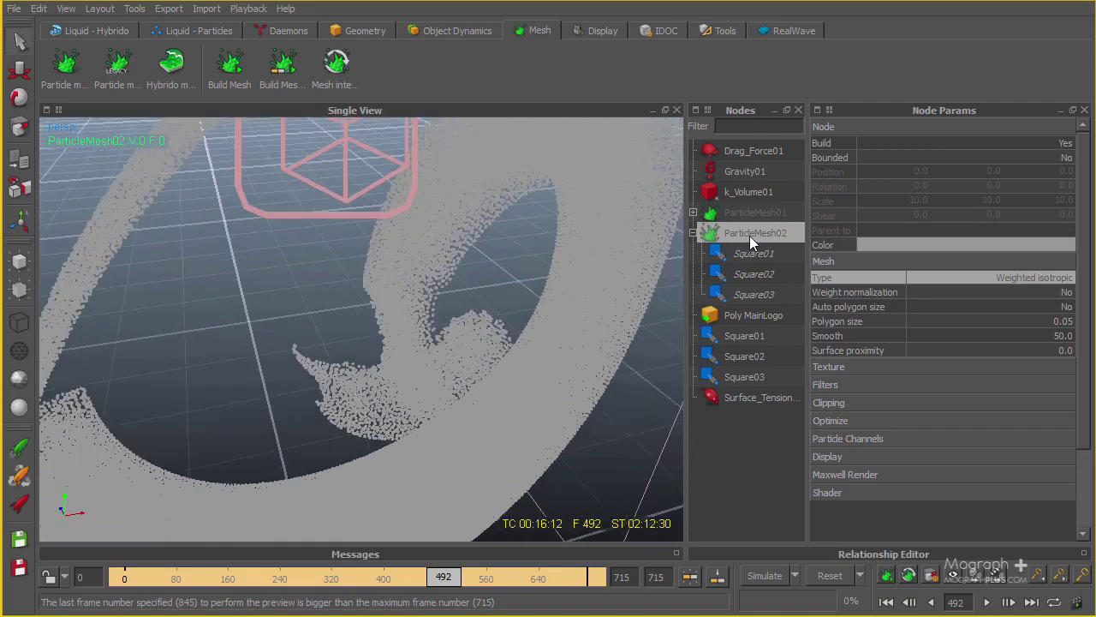
right_click(750, 235)
left_click(823, 334)
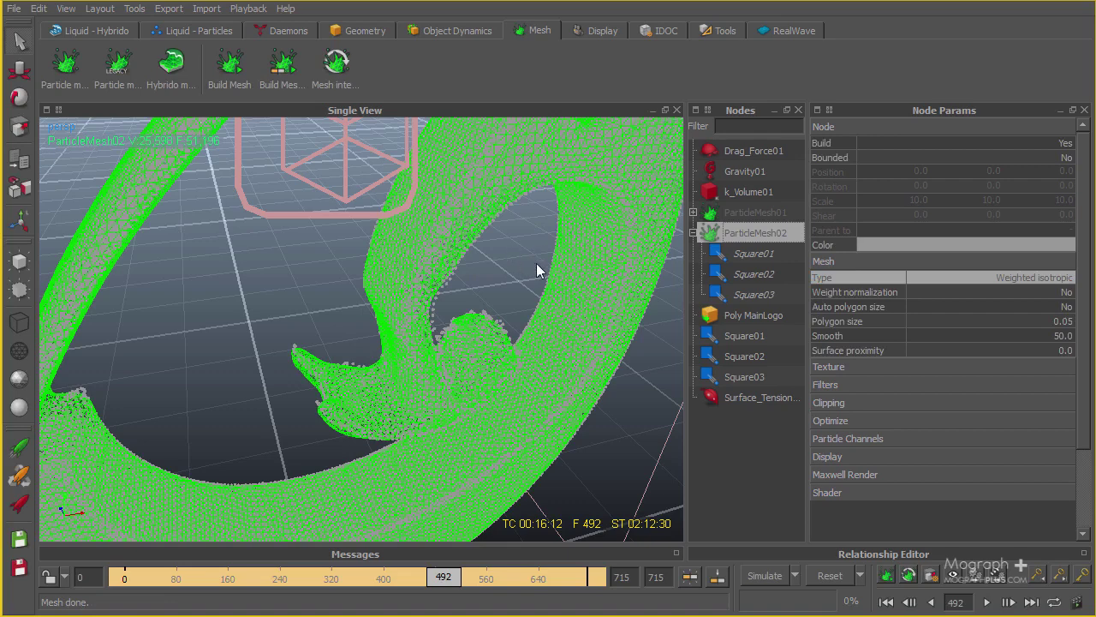
- Display ParticleMesh02 with smooth shading and inspect its surface without the wireframe highlight
left_click(734, 314)
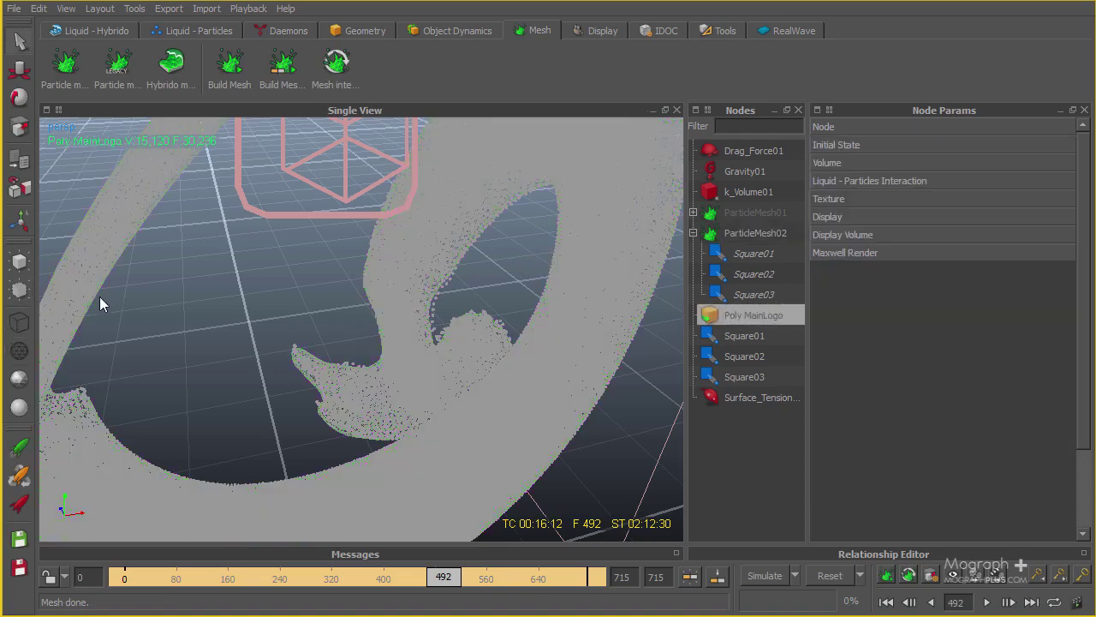
left_click(750, 232)
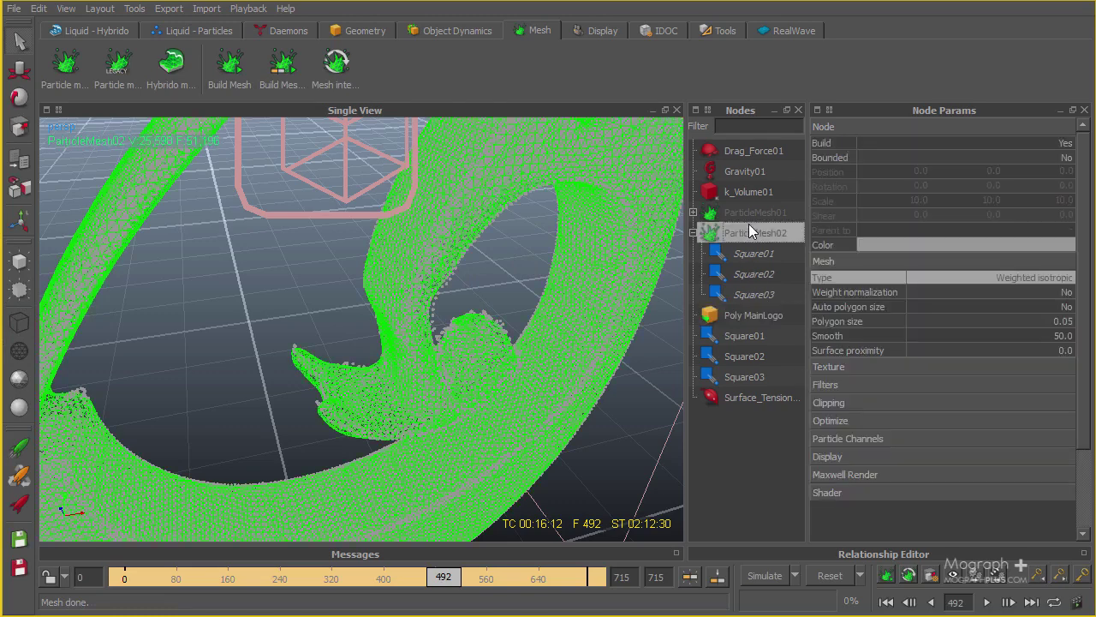
left_click(20, 408)
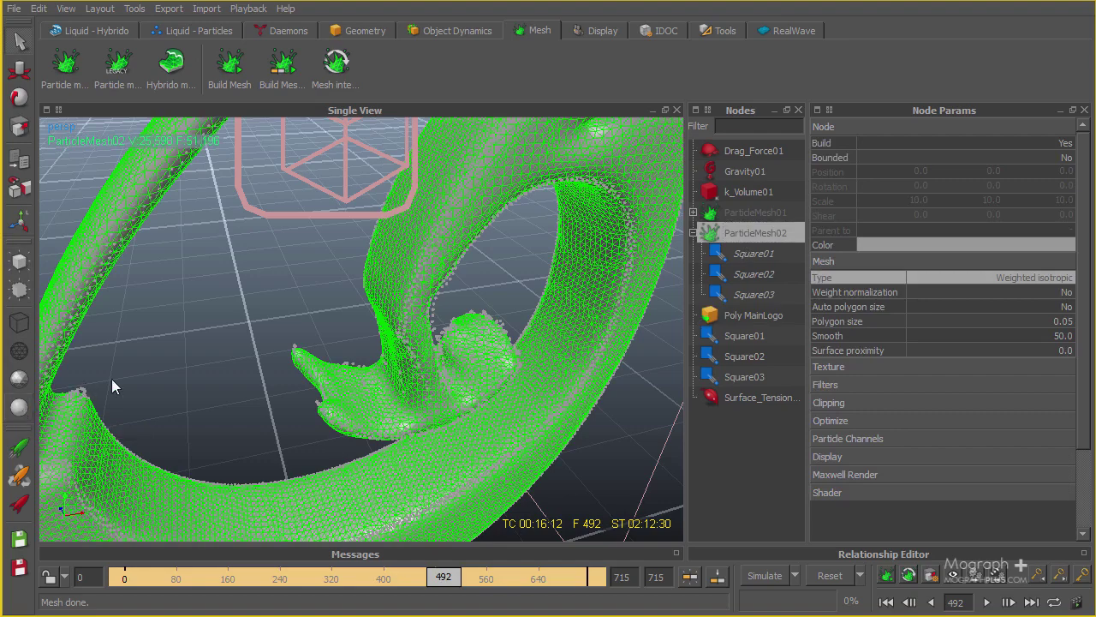
left_click_drag(111, 378, 518, 337, "alt")
left_click(764, 441)
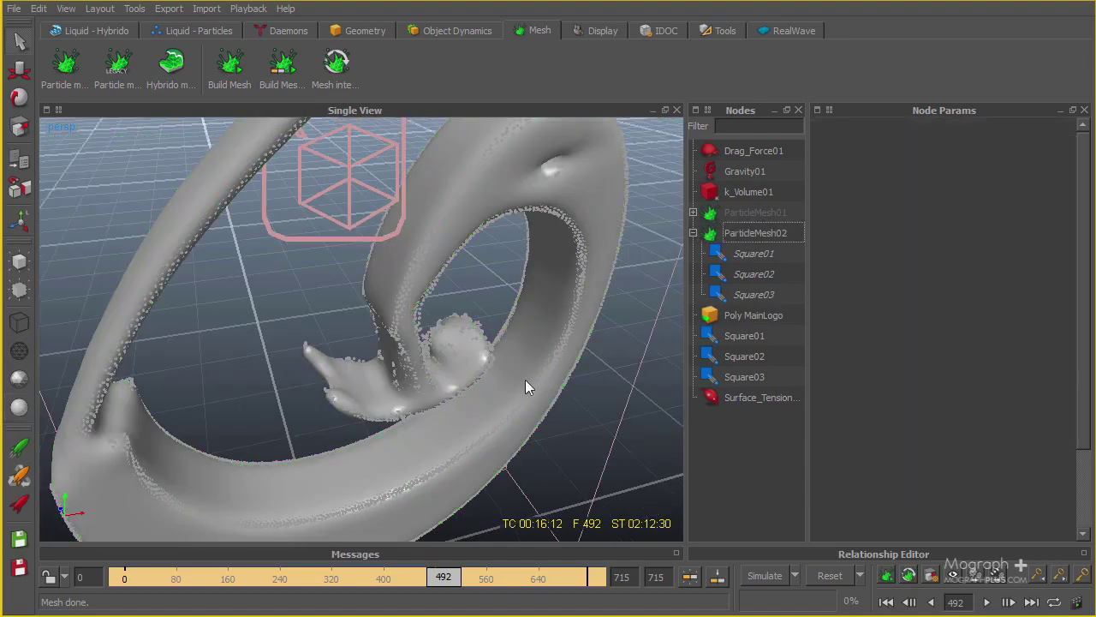
left_click_drag(526, 384, 338, 404, "alt")
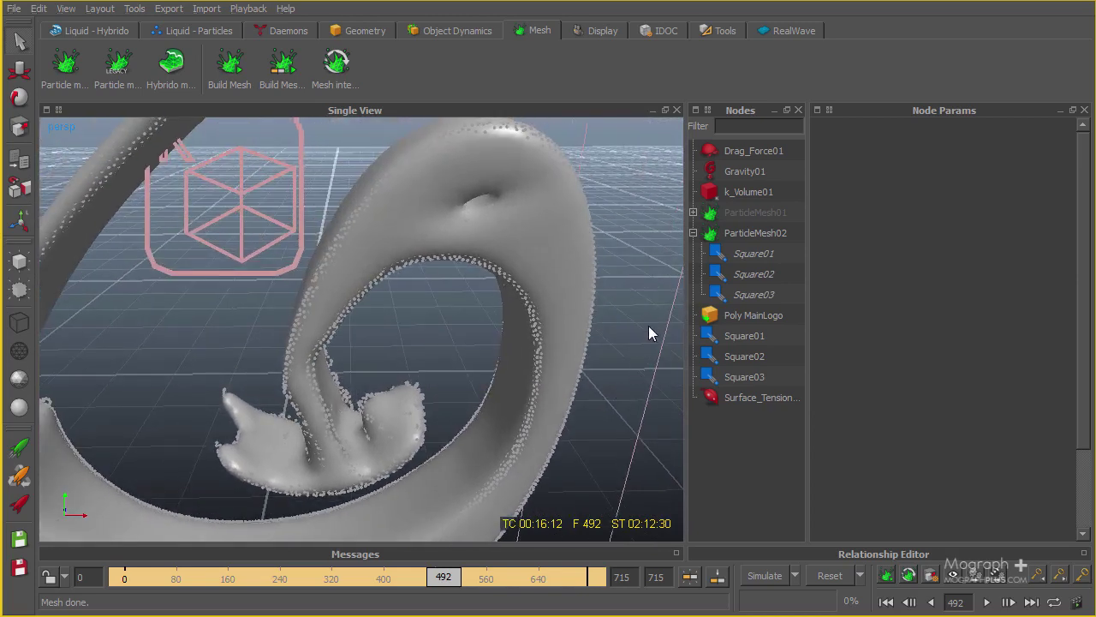
- Keep ParticleMesh02's mesh type as Weighted isotropic and set its polygon size to 0.03
left_click(734, 234)
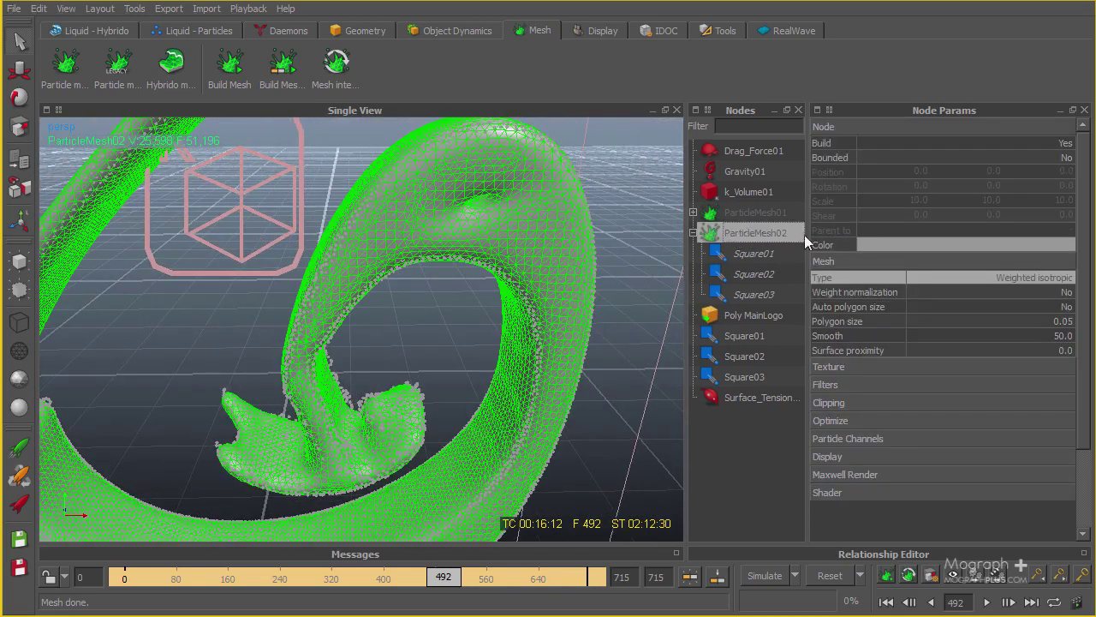
left_click(952, 272)
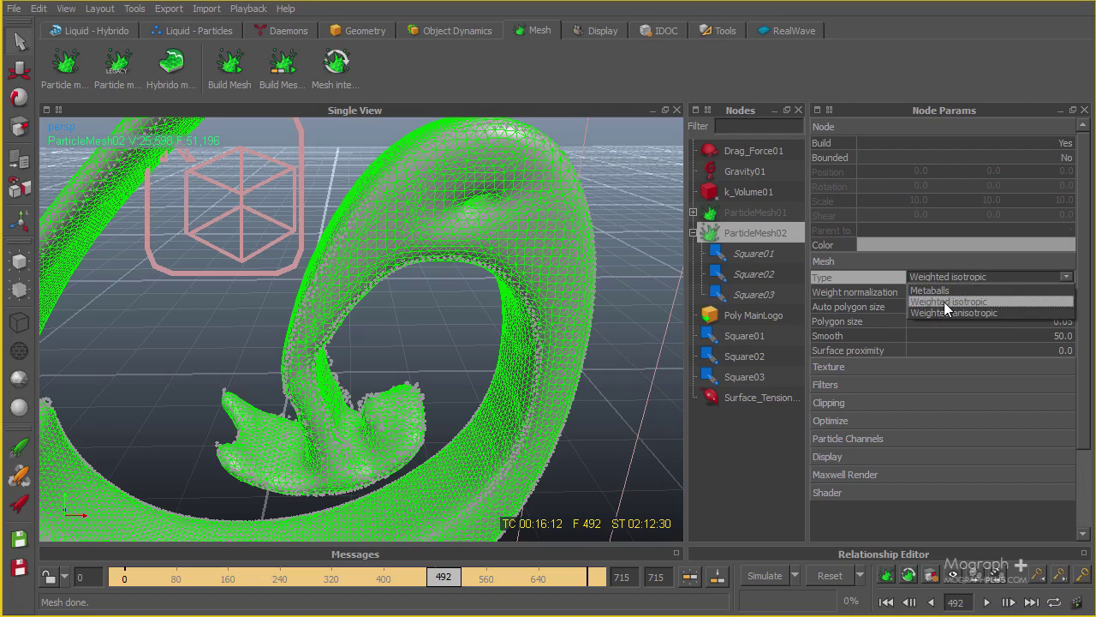
left_click(947, 301)
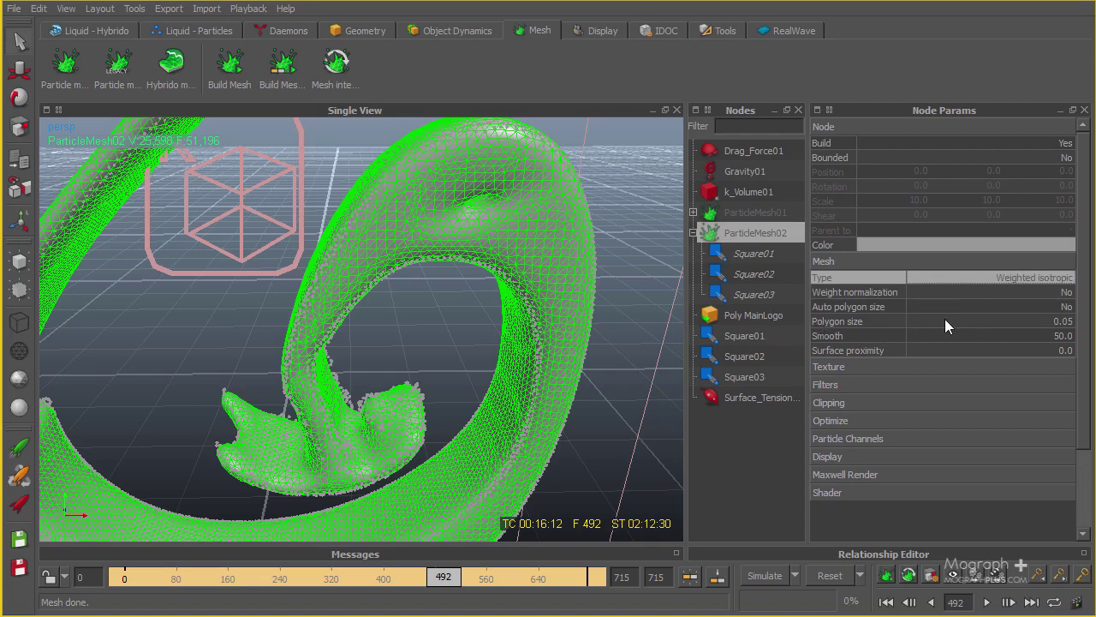
left_click(1020, 319)
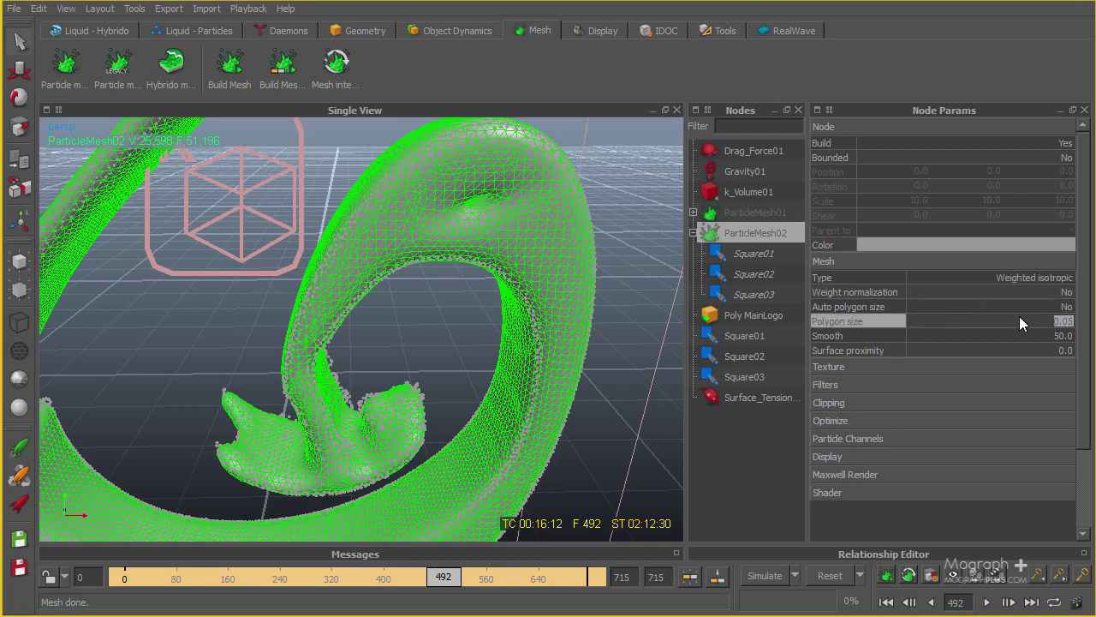
key("BackSpace")
type(".03")
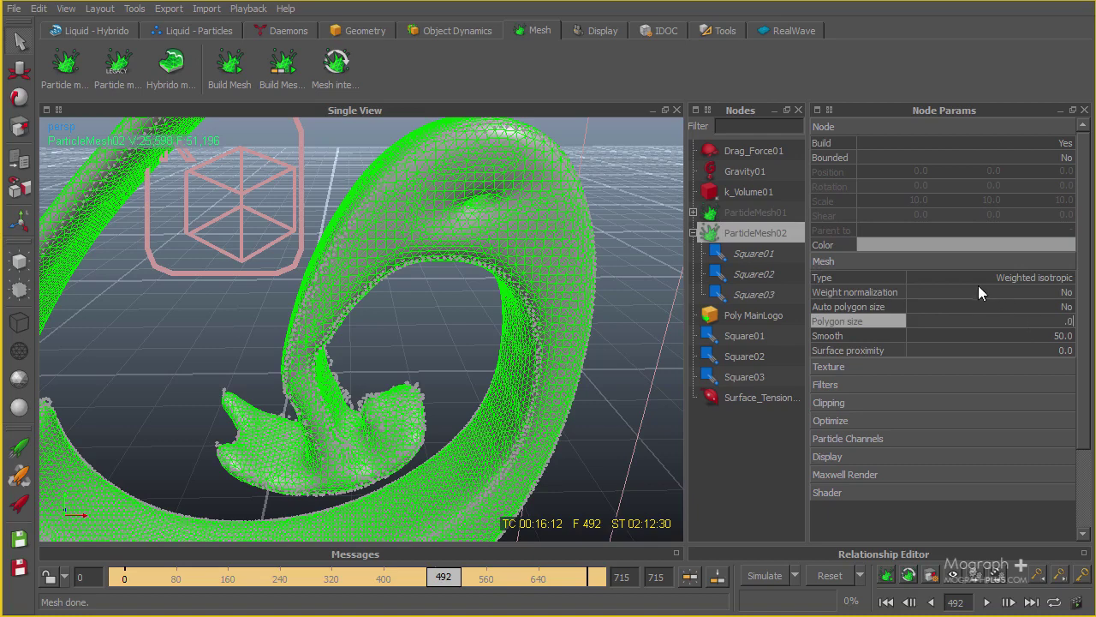
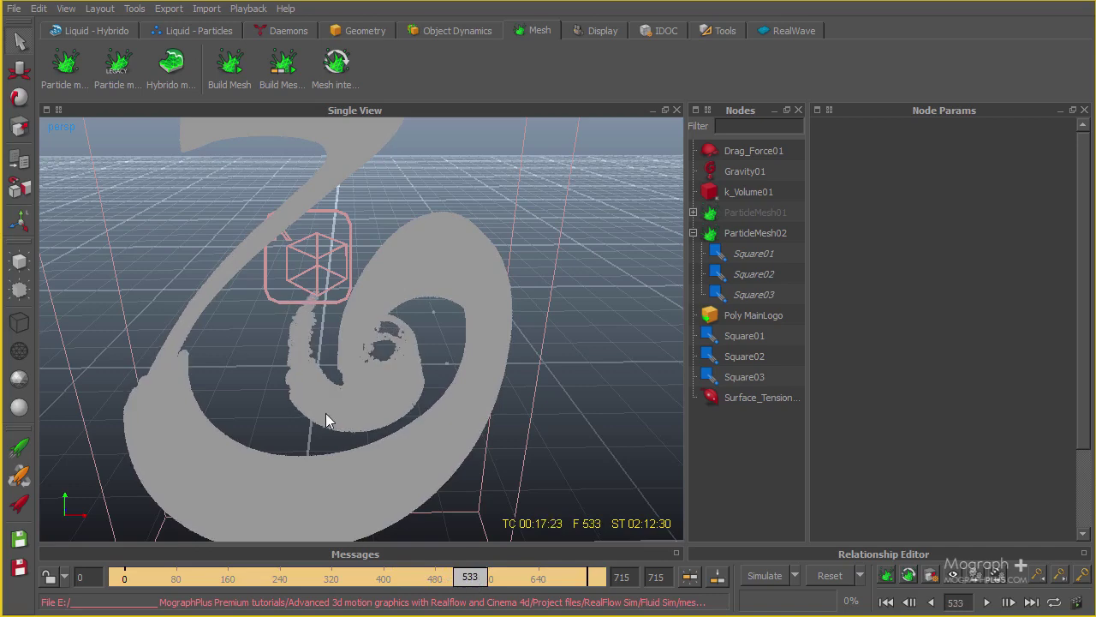
- Build ParticleMesh02 at frame 533 and inspect its shaded surface up close around the inner curl
left_click_drag(325, 418, 623, 247, "alt")
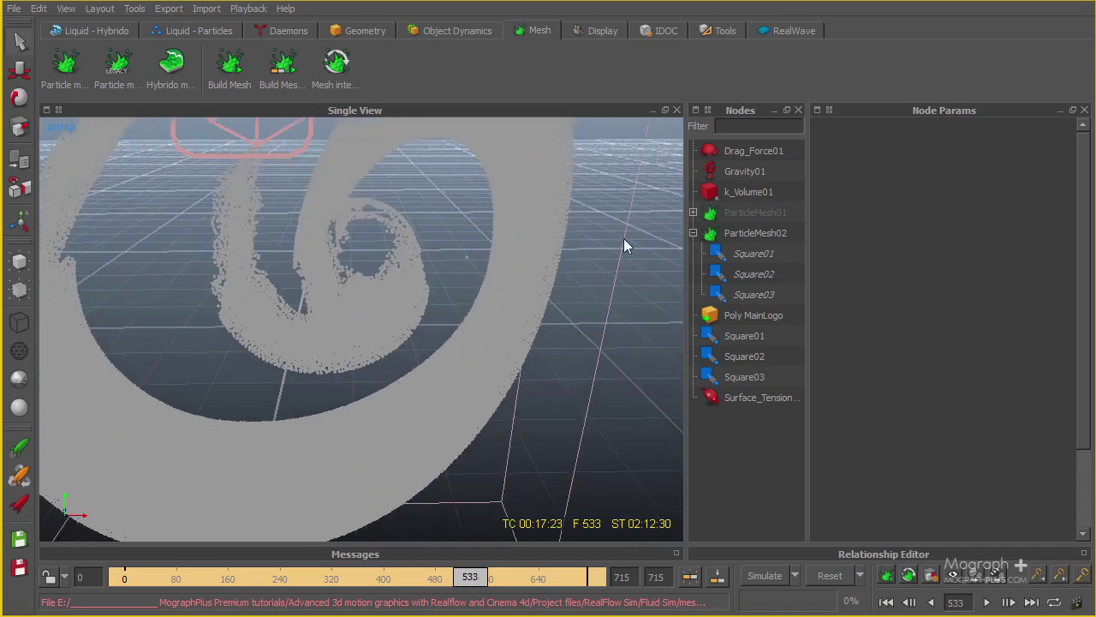
right_click(728, 233)
left_click(815, 332)
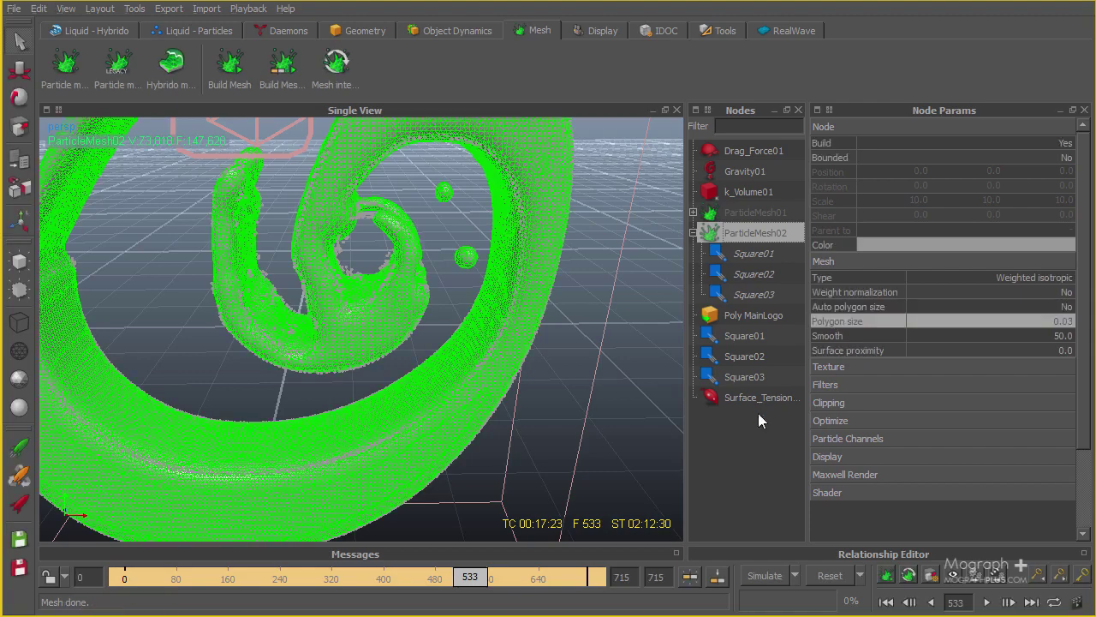
left_click(702, 461)
left_click_drag(590, 411, 380, 316, "alt")
scroll(385, 291, "up", 5)
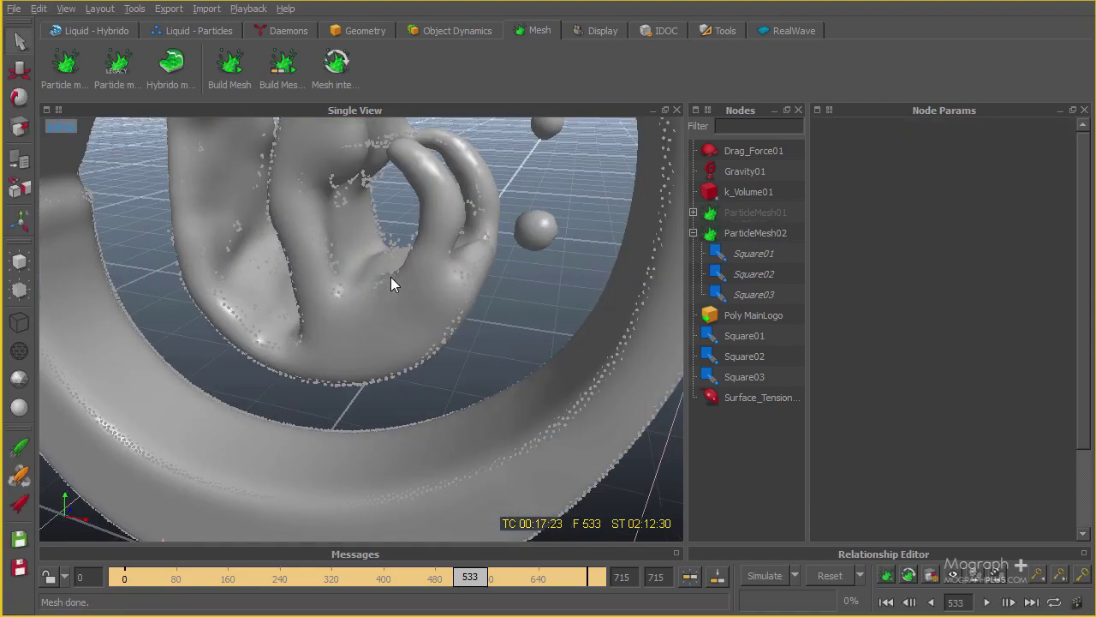
- Hide the particles of the emitters Square01, Square02 and Square03 so only the mesh surface is displayed
left_click(746, 316)
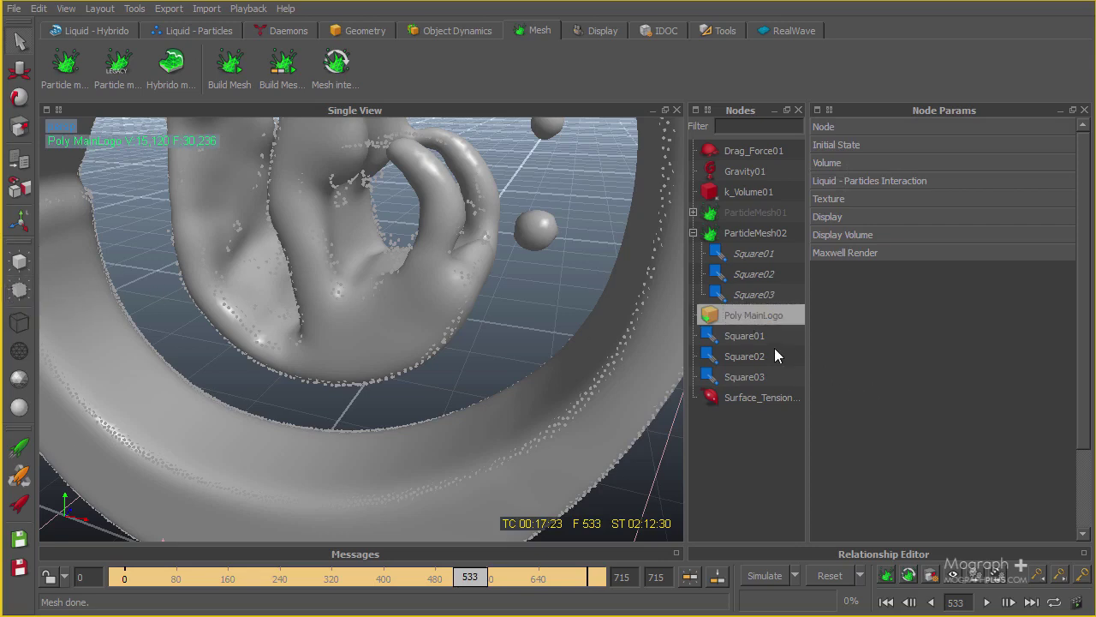
left_click(734, 355)
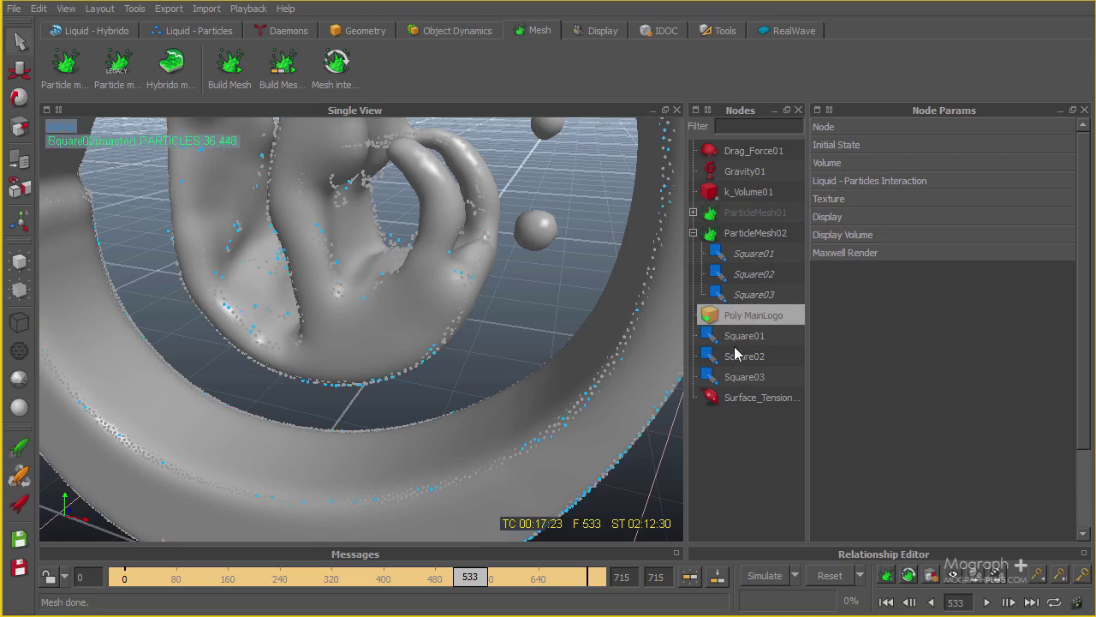
left_click_drag(742, 343, 729, 374)
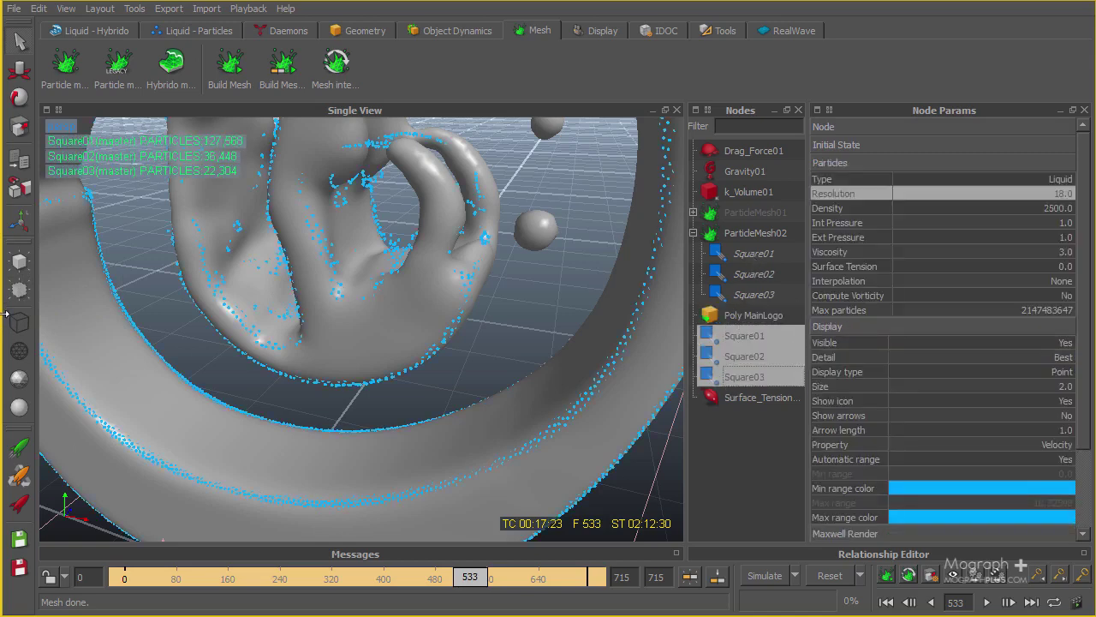
left_click(19, 292)
left_click_drag(644, 444, 514, 377, "alt")
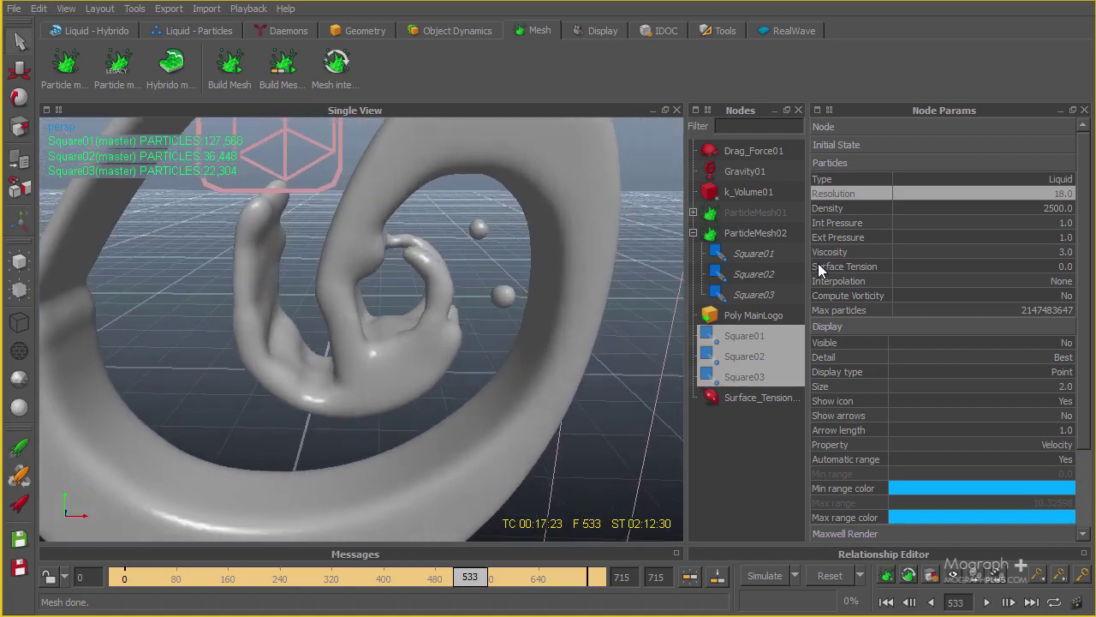
- Enable the filter on ParticleMesh02 and set its filter steps to 8
left_click(762, 235)
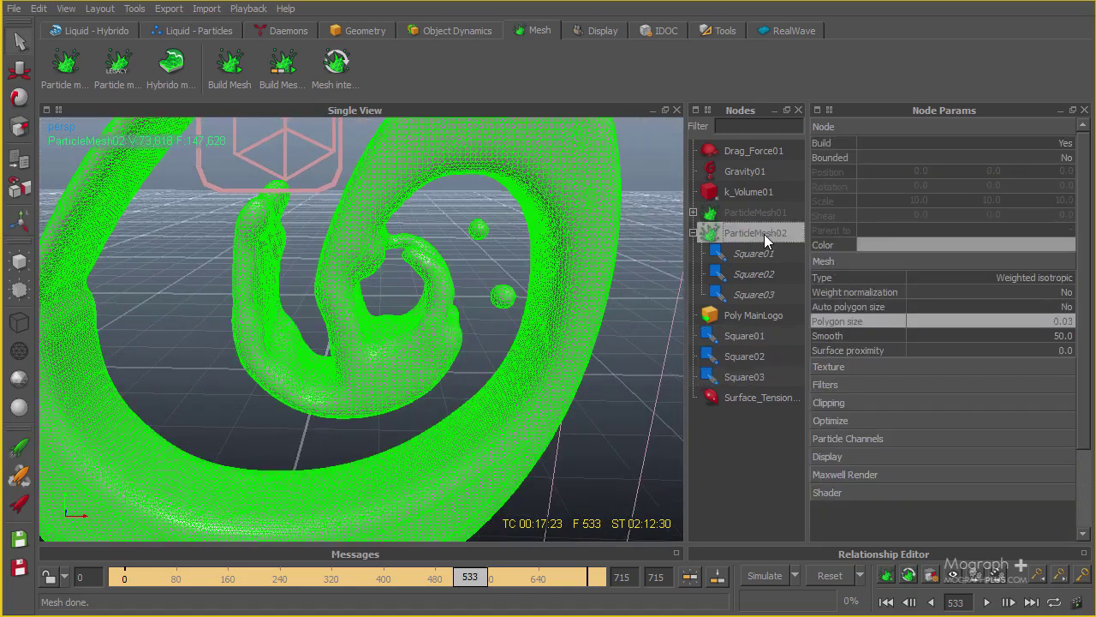
left_click(954, 334)
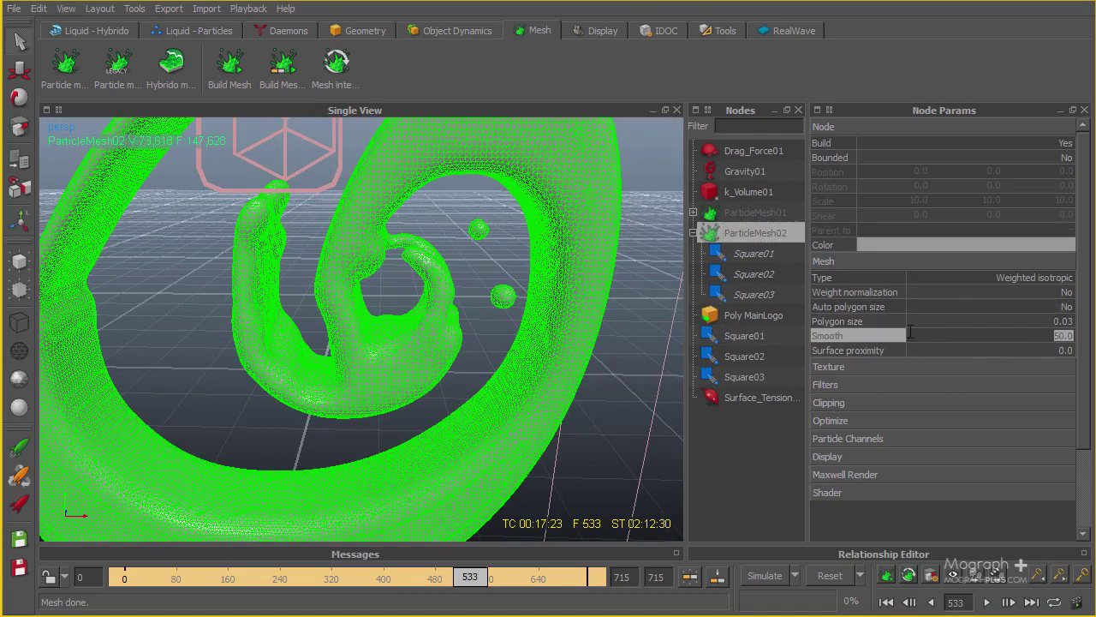
left_click(864, 386)
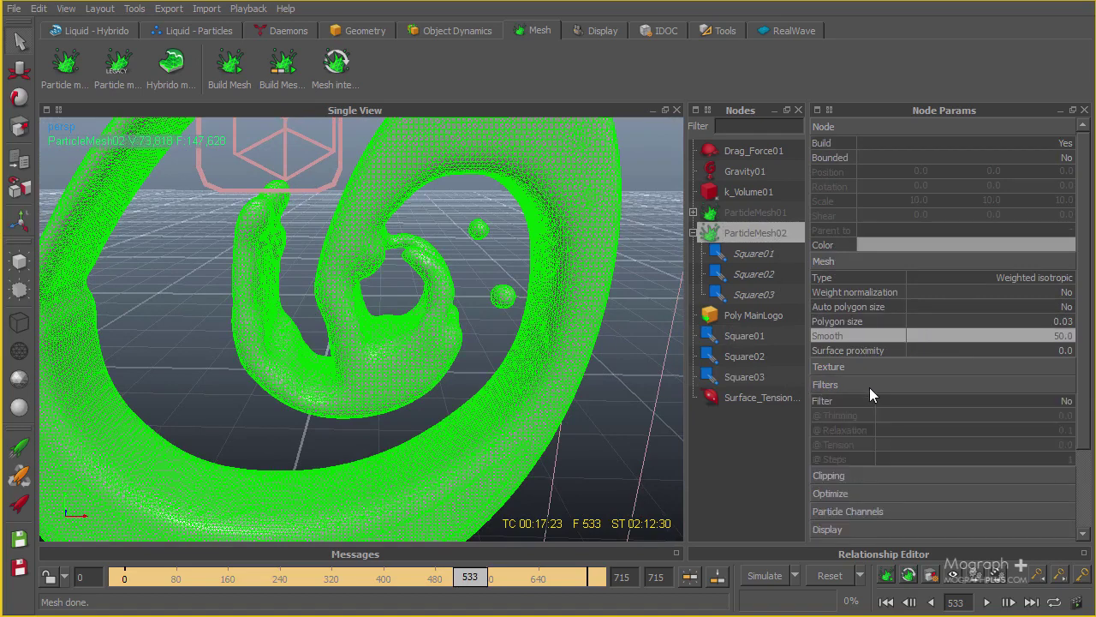
left_click(950, 399)
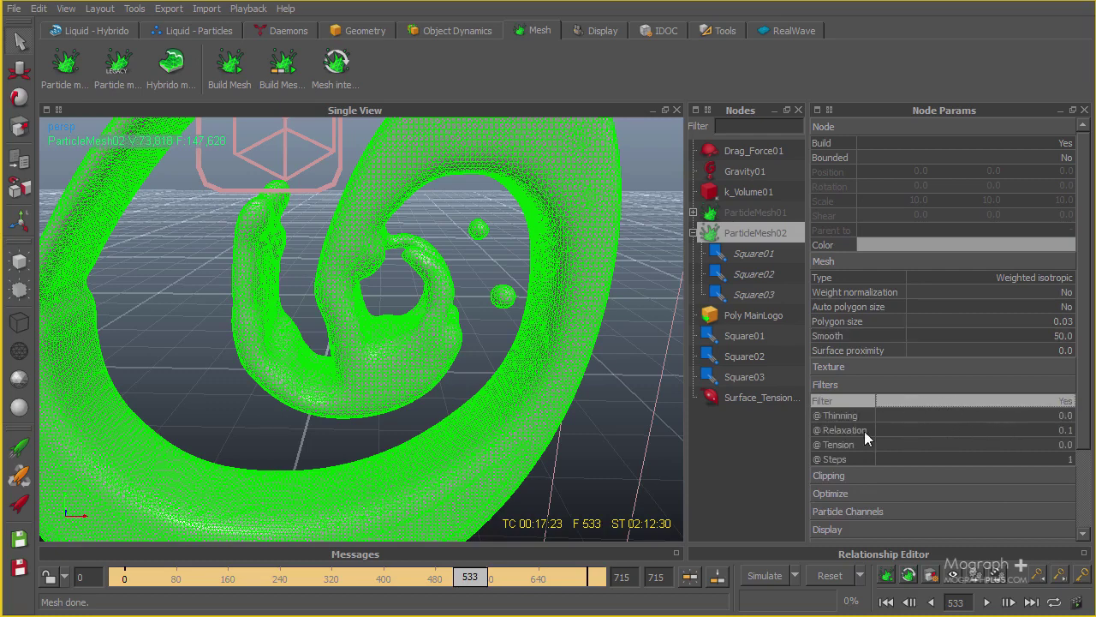
left_click(935, 459)
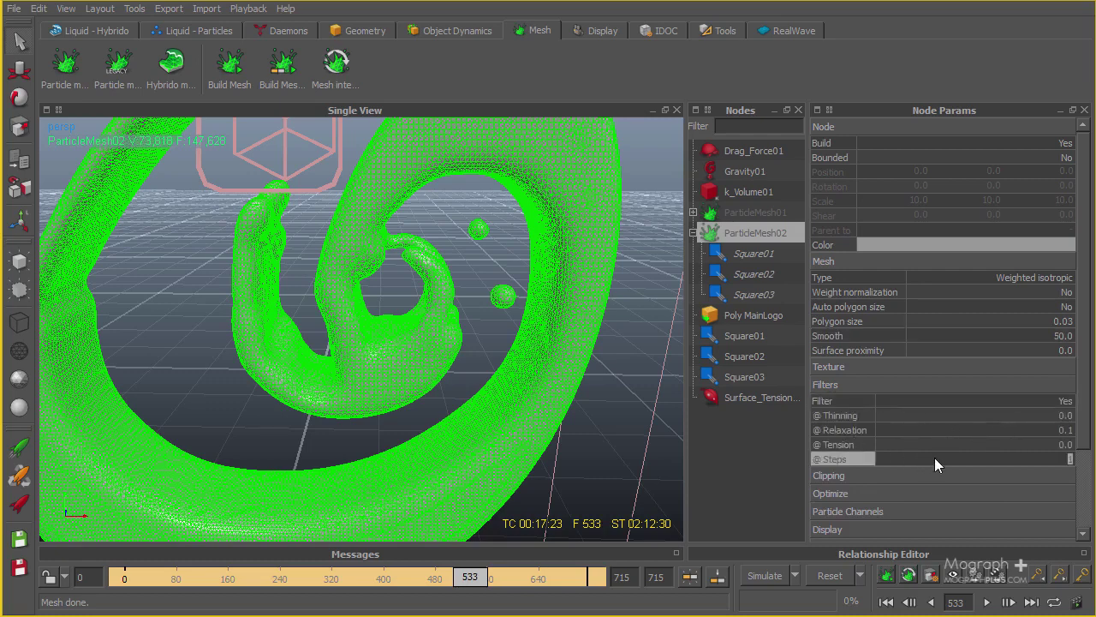
type("8")
key("Return")
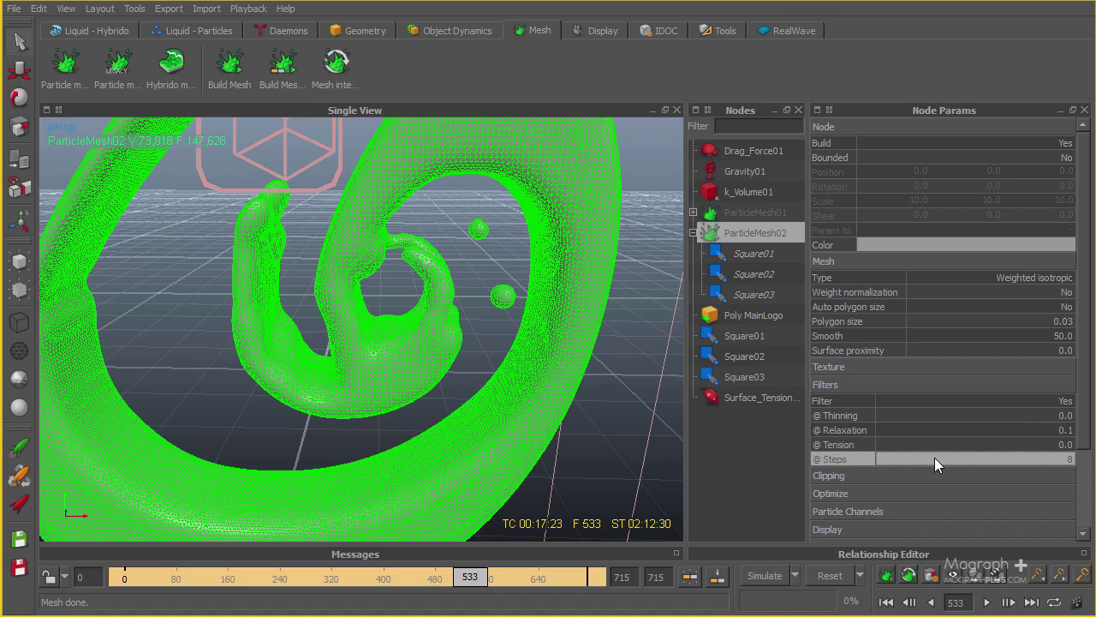
- Set the field radius of Square01 inside ParticleMesh02 to 0.04
right_click_drag(550, 390, 346, 228, "alt")
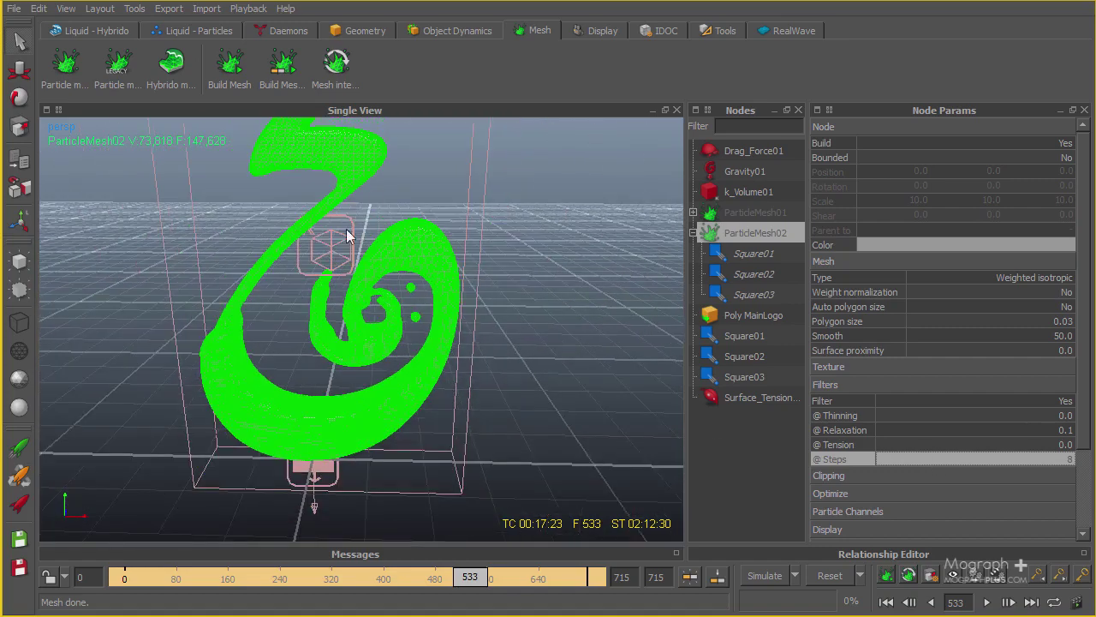
scroll(310, 207, "down", 2)
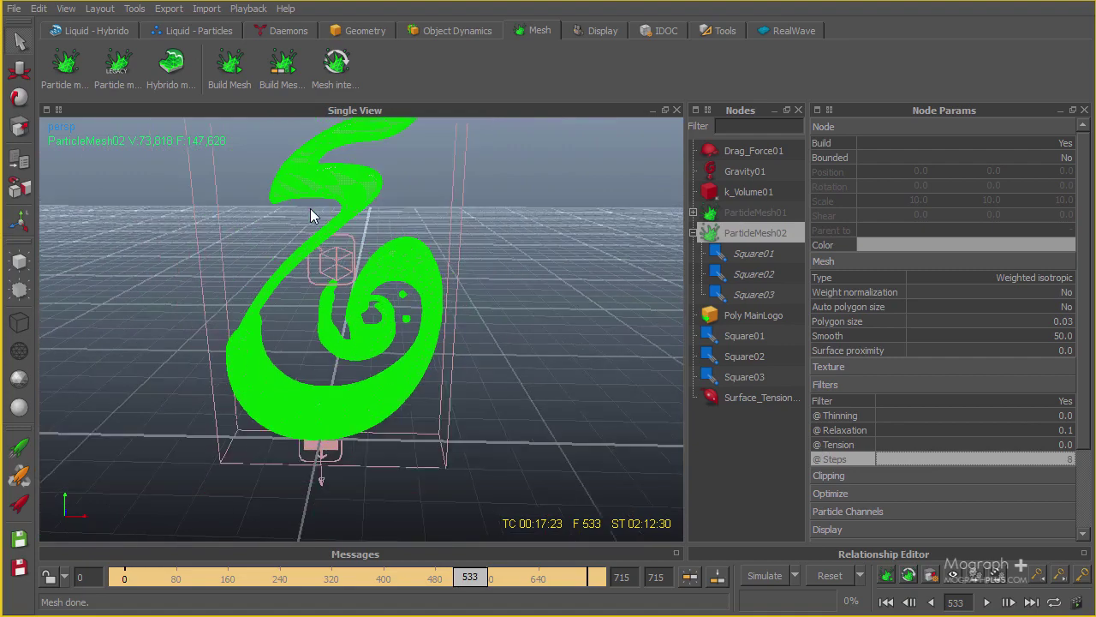
left_click_drag(374, 189, 393, 196, "alt")
right_click_drag(393, 196, 434, 153, "alt")
left_click_drag(434, 153, 521, 338, "alt")
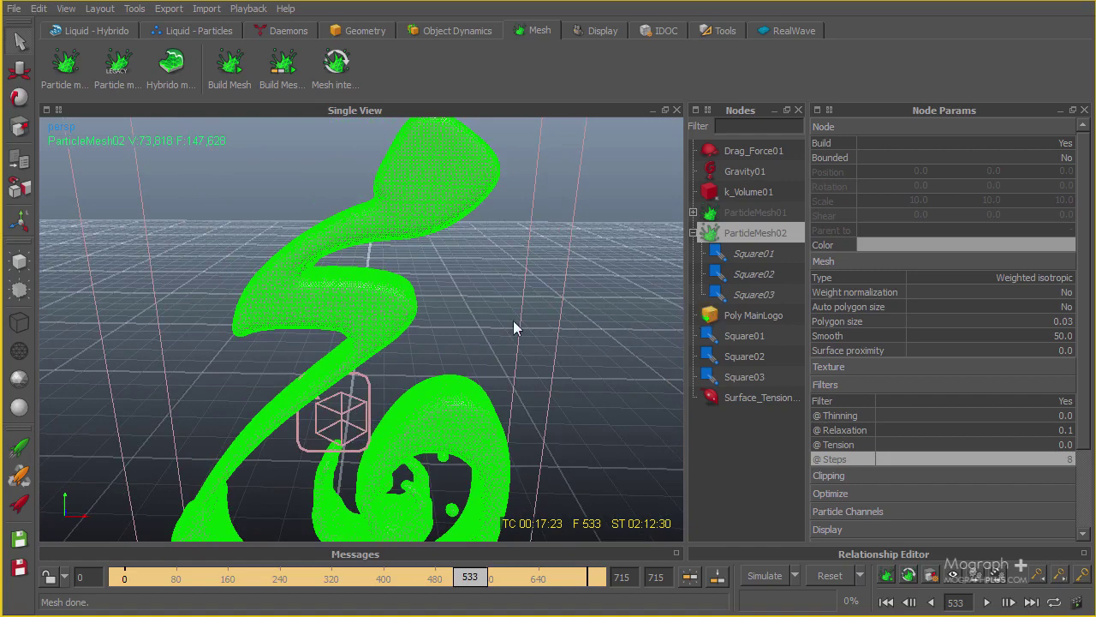
left_click(737, 259)
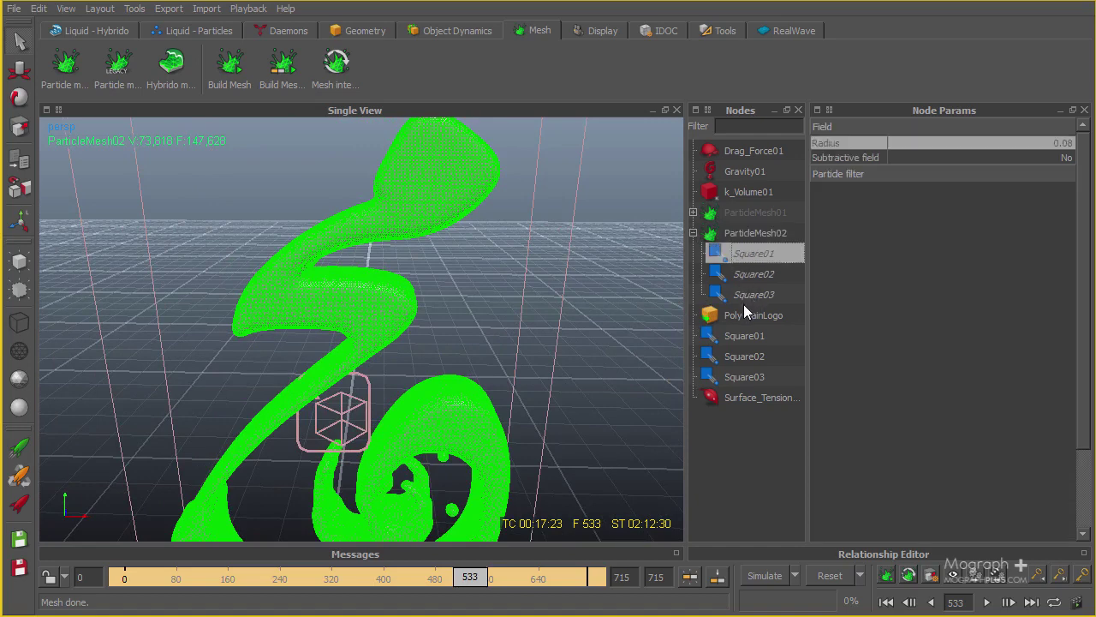
left_click(743, 295)
left_click(762, 255)
double_click(949, 144)
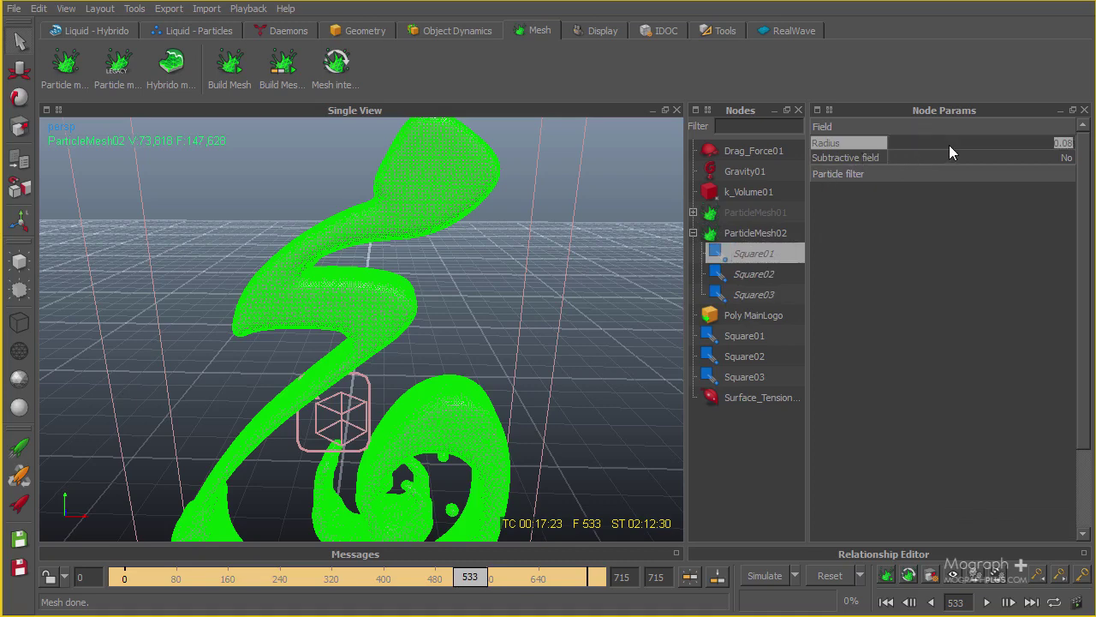
type(".04")
- Set the field radius of Square02 and Square03 inside ParticleMesh02 to 0.04
left_click(774, 273)
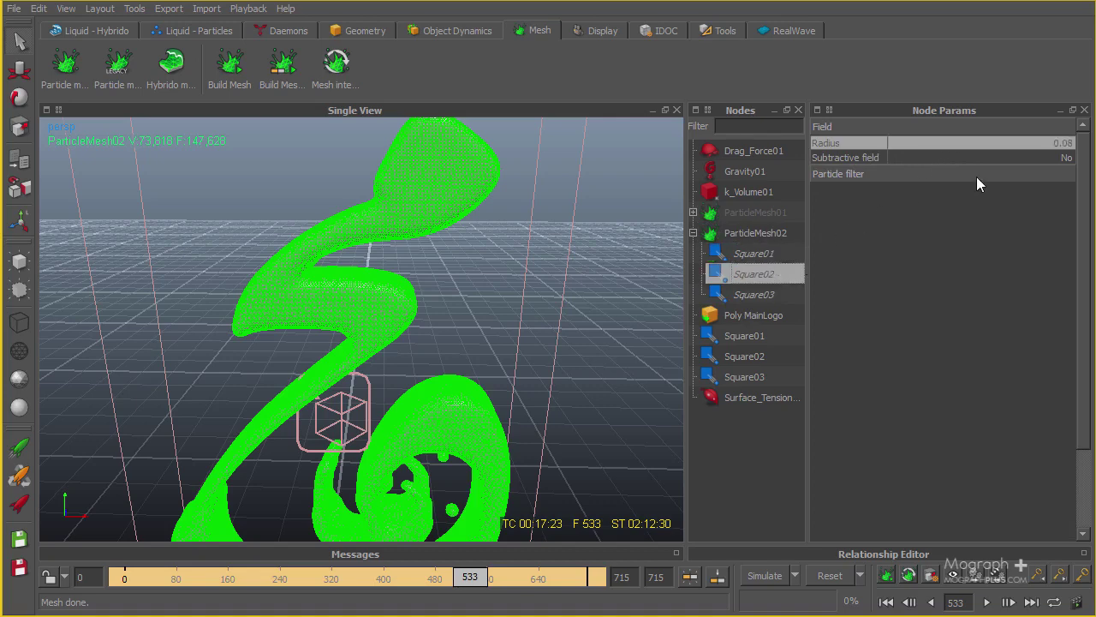
type(".0")
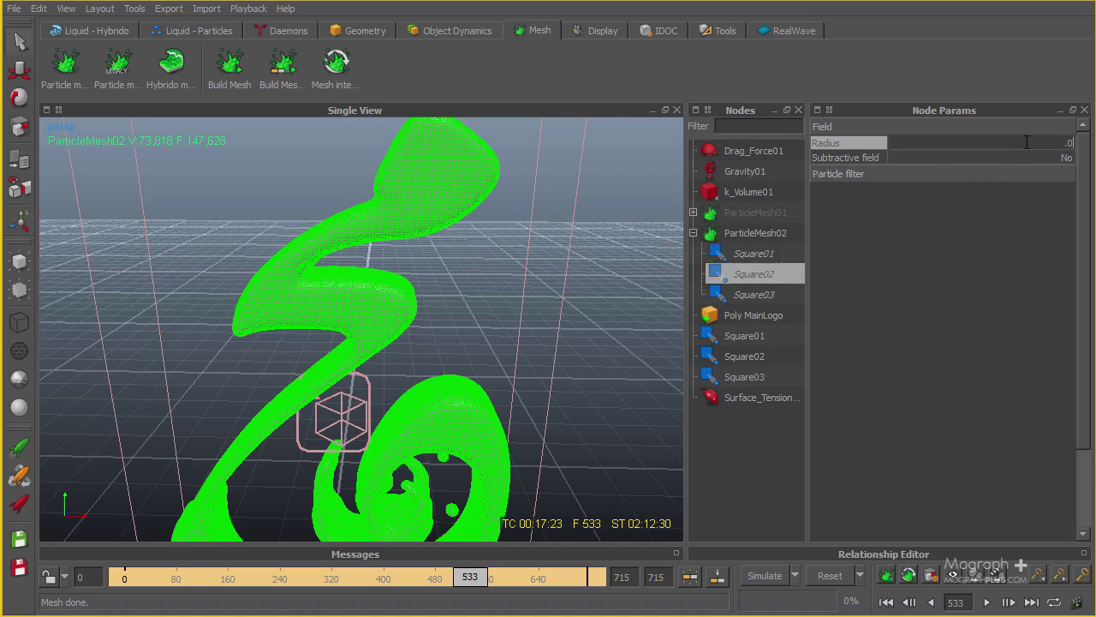
left_click(1038, 157)
left_click(762, 294)
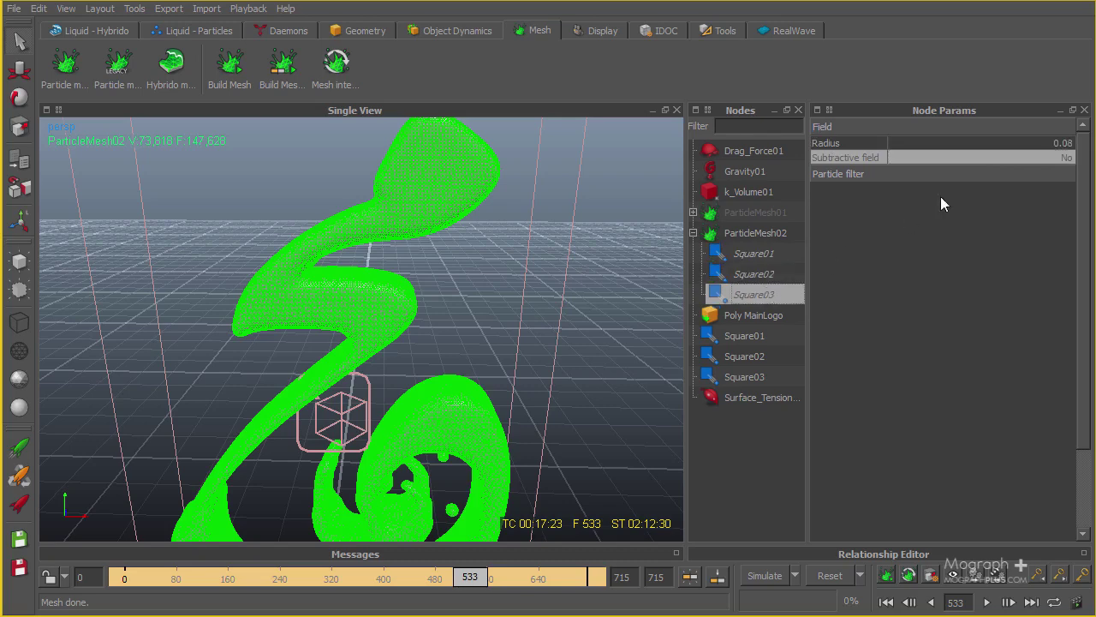
left_click(1004, 144)
type(".04")
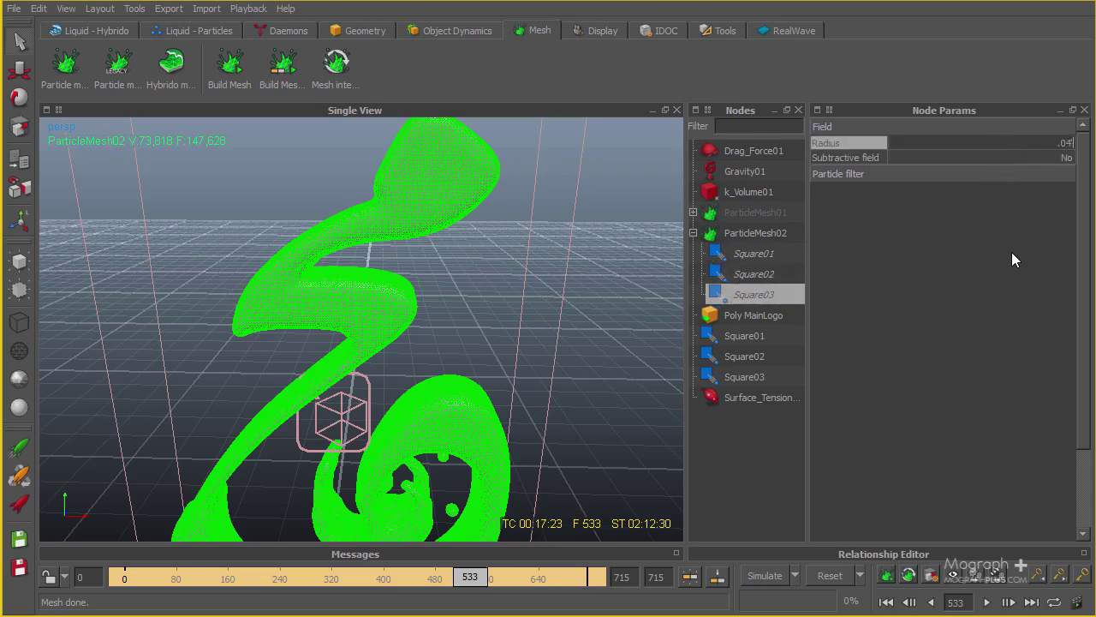
key("Return")
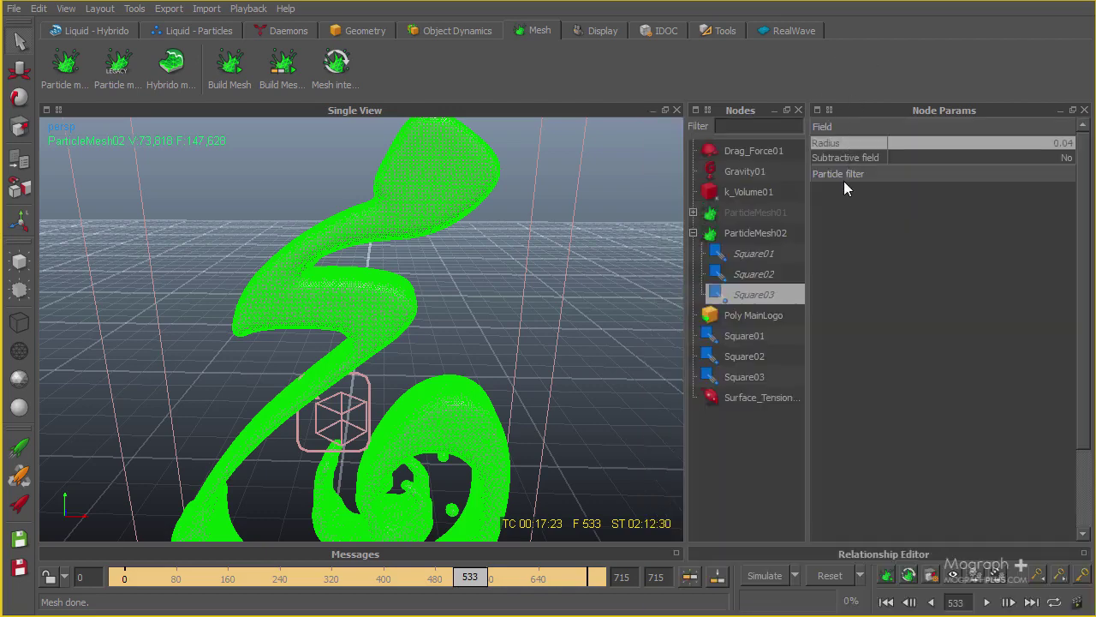
- Advance to frame 534 and build ParticleMesh02 there with the current radius and filter settings
left_click(724, 235)
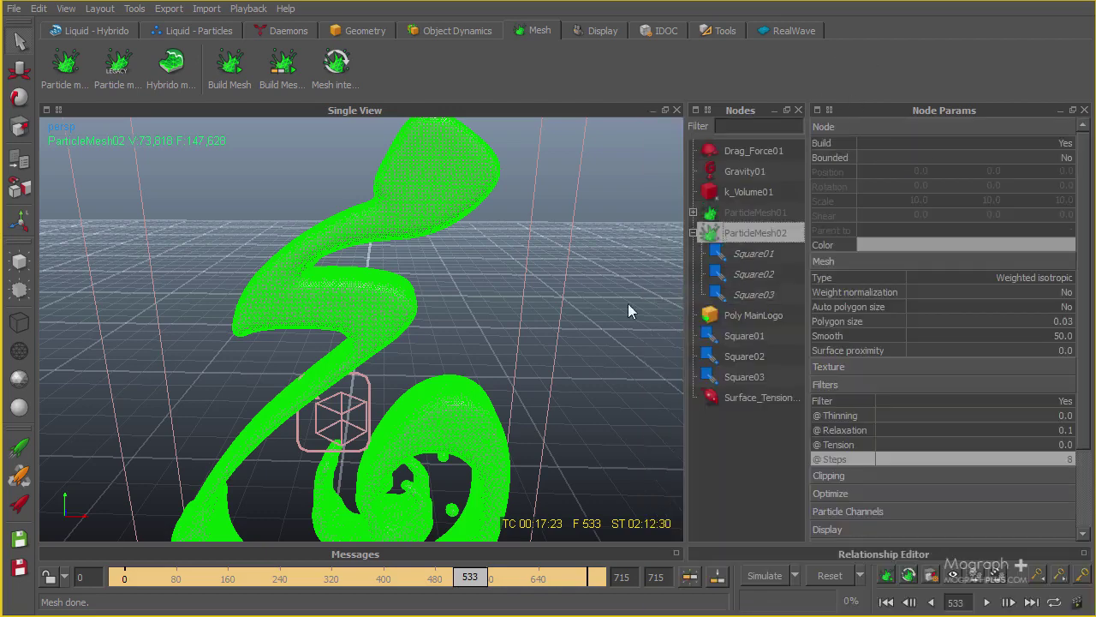
scroll(453, 467, "up", 6)
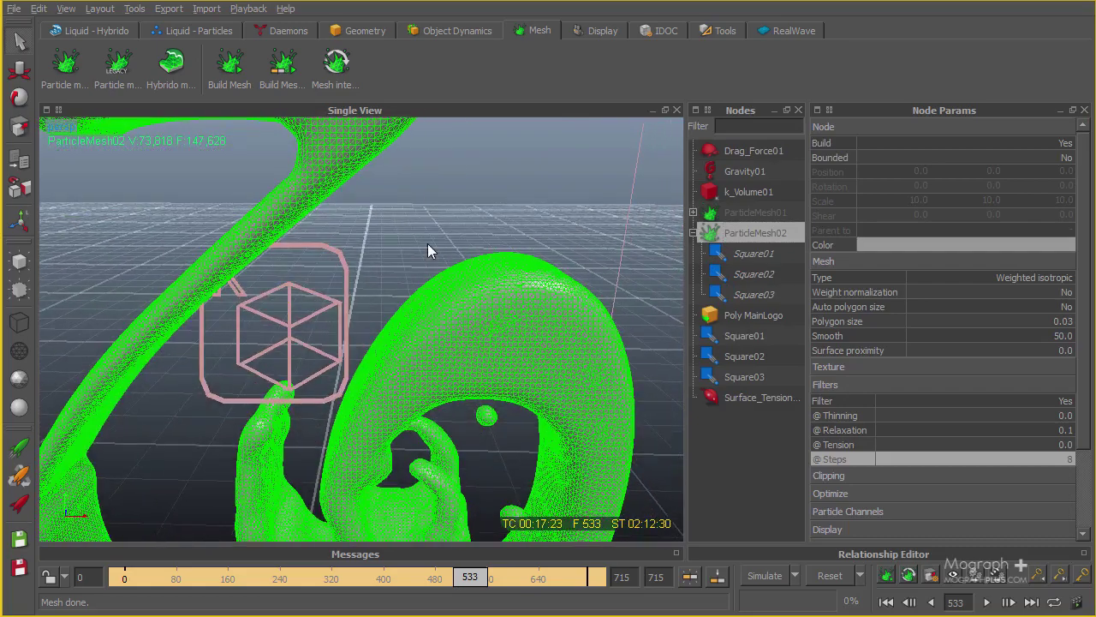
left_click_drag(428, 243, 458, 336, "alt")
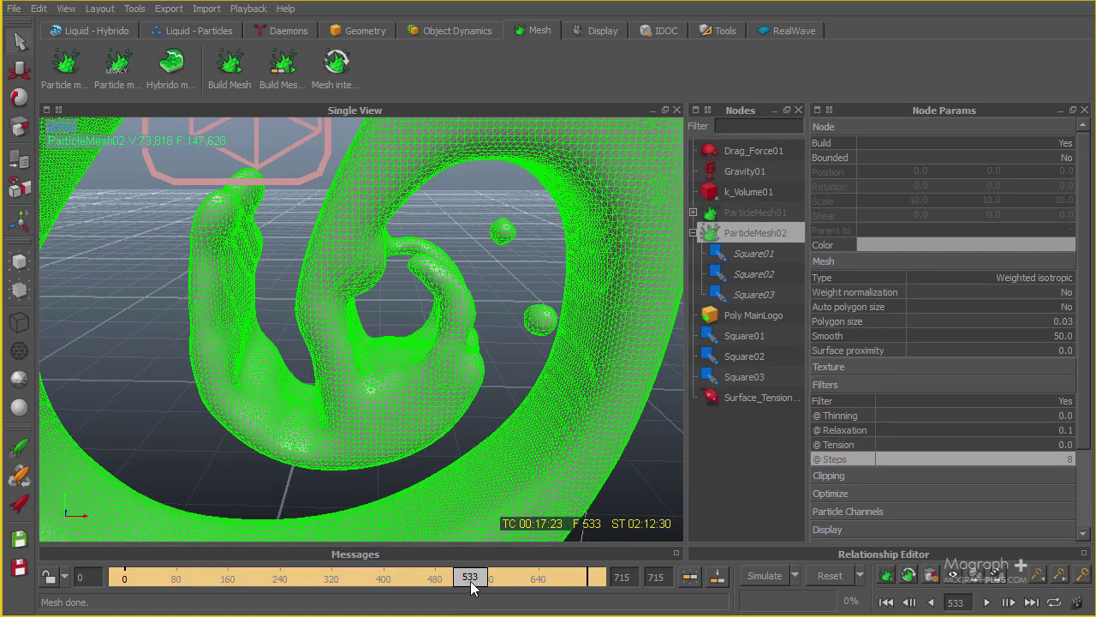
left_click(1009, 602)
right_click(739, 231)
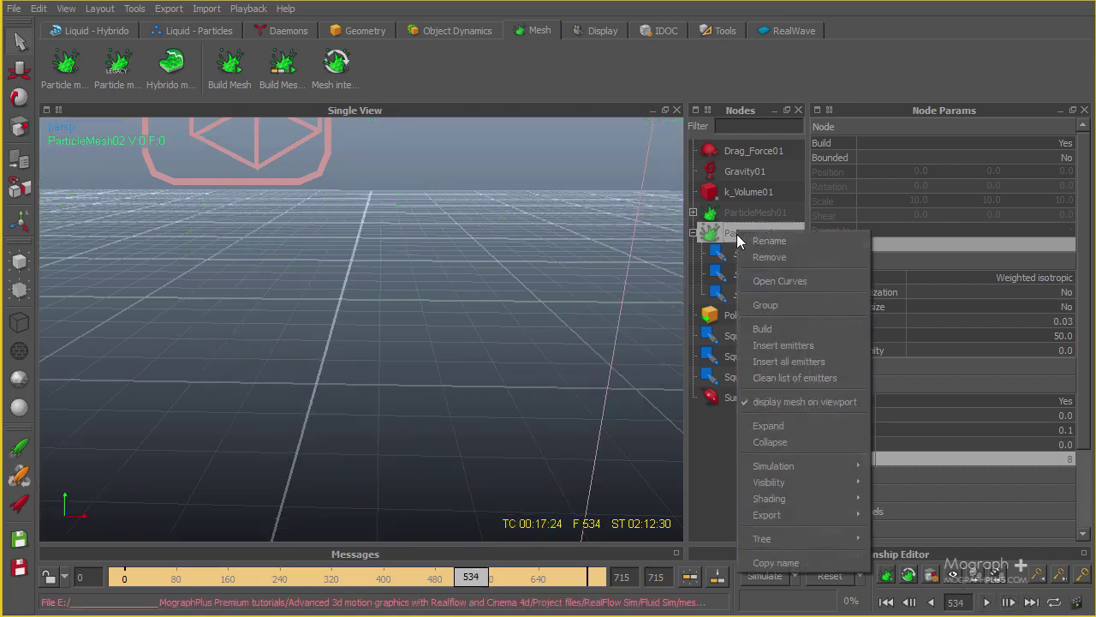
left_click(776, 329)
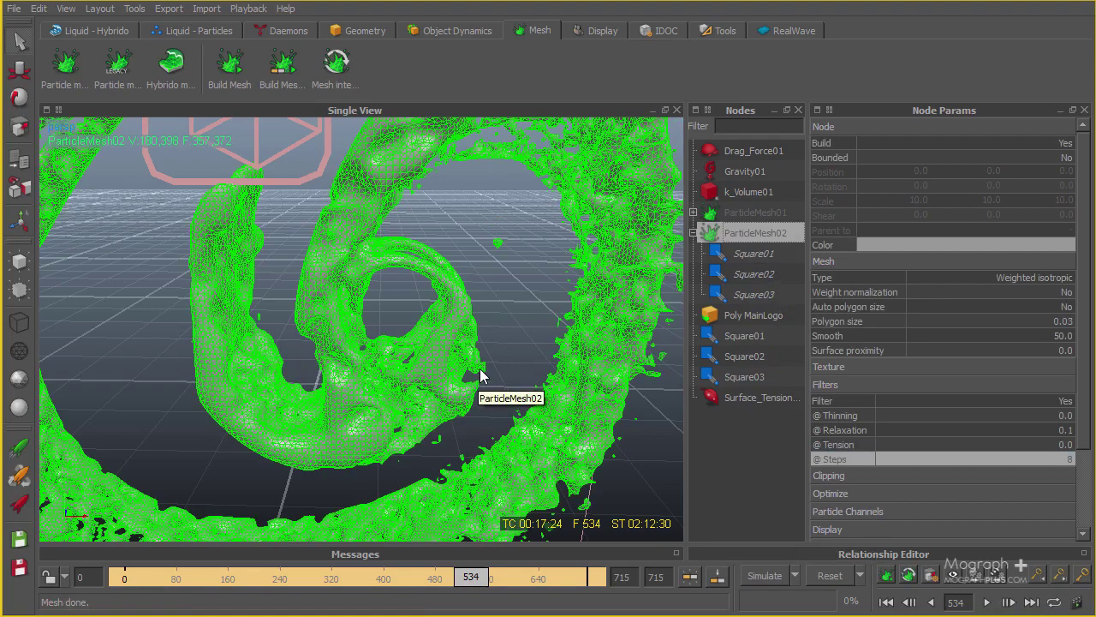
scroll(477, 360, "down", 2)
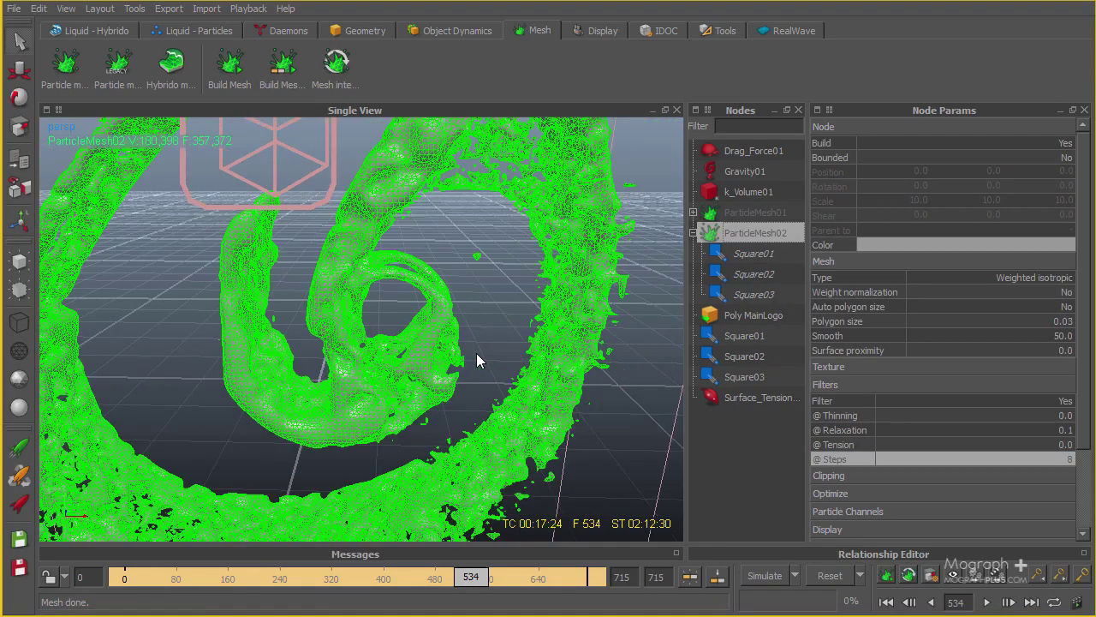
- Set the smooth value of ParticleMesh02 to 60
scroll(476, 359, "down", 2)
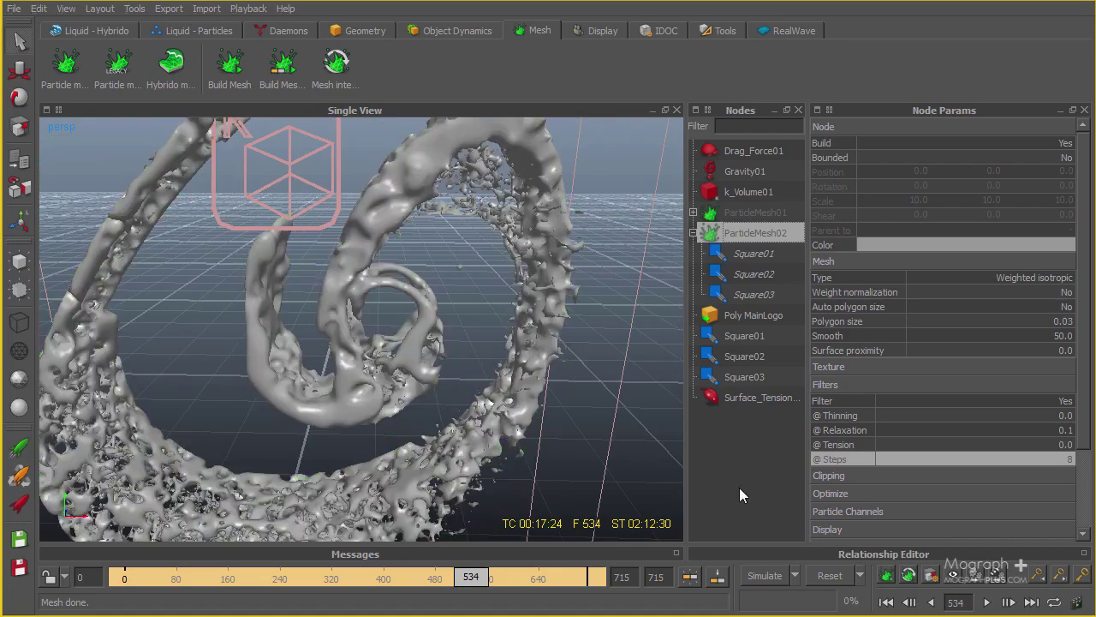
left_click(739, 488)
mouse_move(411, 382)
left_mouse_down("alt")
mouse_move(394, 296)
mouse_move(415, 273)
mouse_move(393, 221)
mouse_move(387, 392)
mouse_move(428, 377)
left_mouse_up("alt")
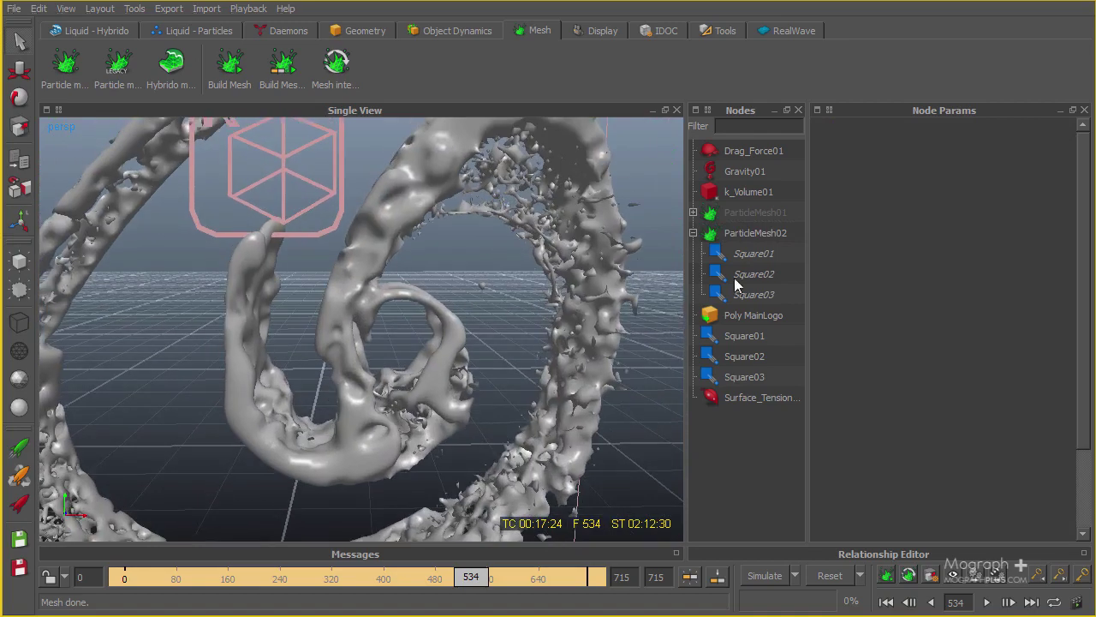
left_click(756, 233)
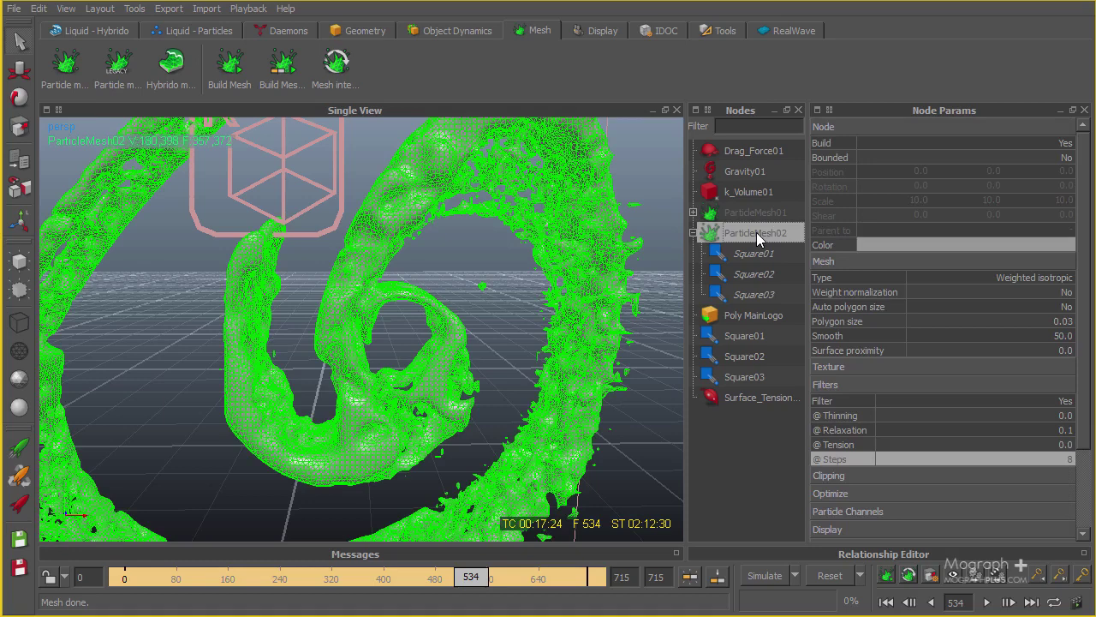
left_click(953, 336)
type("60")
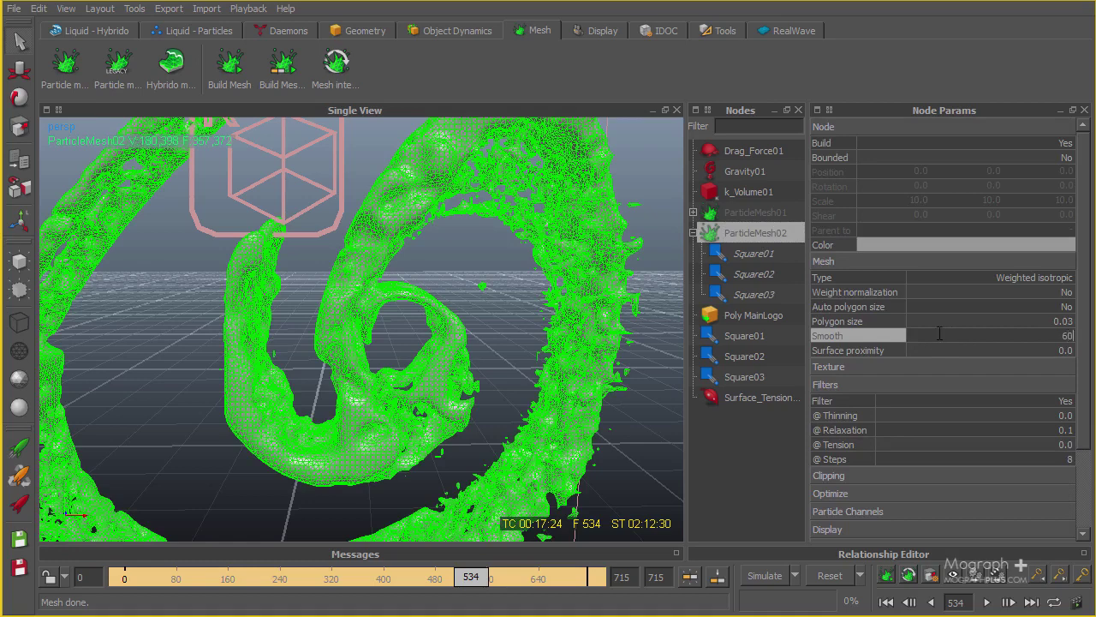
key("Return")
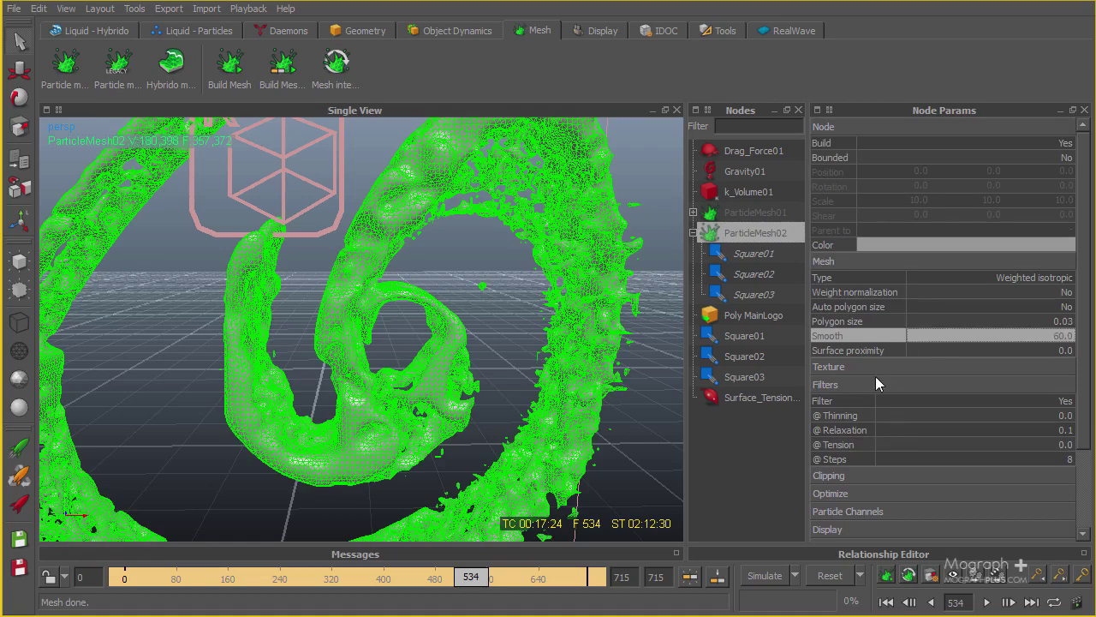
- Set the field radius of Square01 inside ParticleMesh02 to 0.05
left_click(753, 295)
left_click(765, 255)
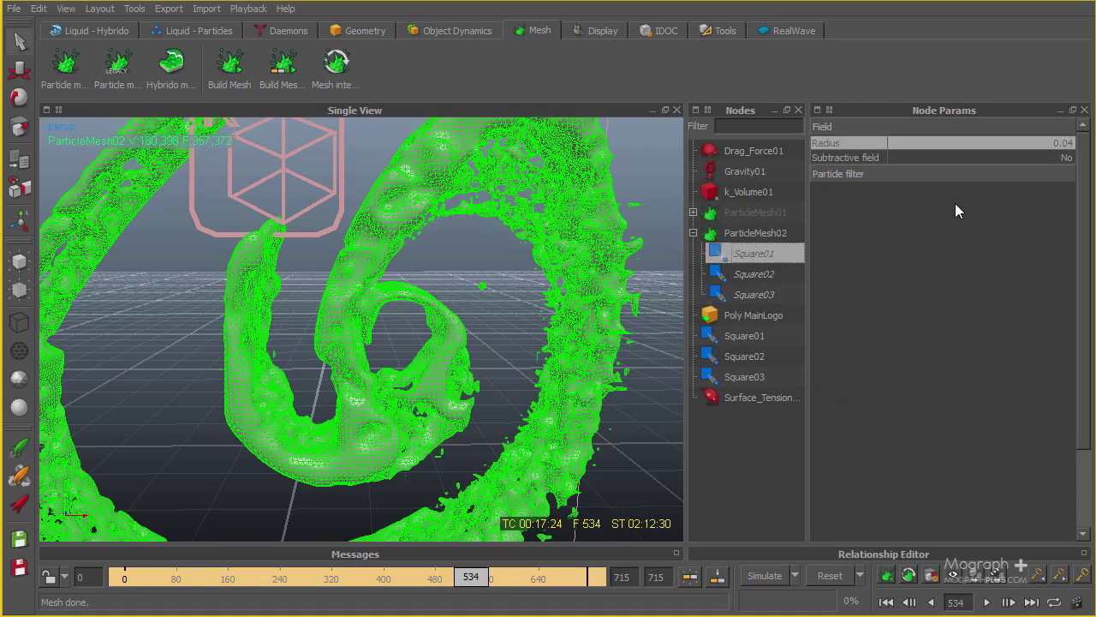
double_click(1002, 143)
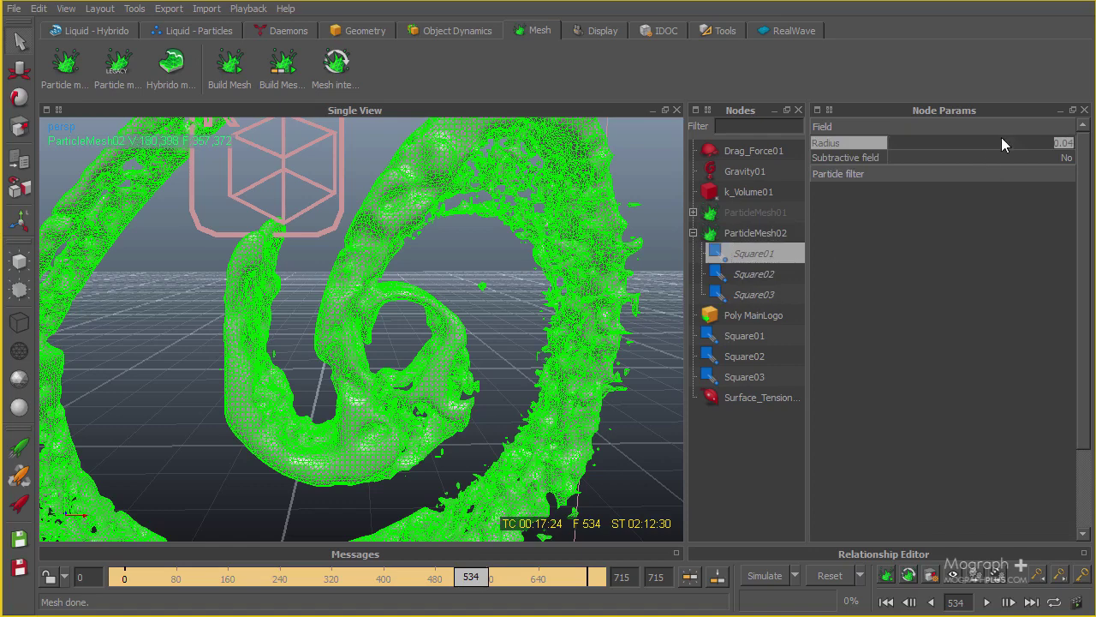
type(".05")
- Set the field radius of Square02 and Square03 inside ParticleMesh02 to 0.05, keeping their subtractive field off
left_click(752, 274)
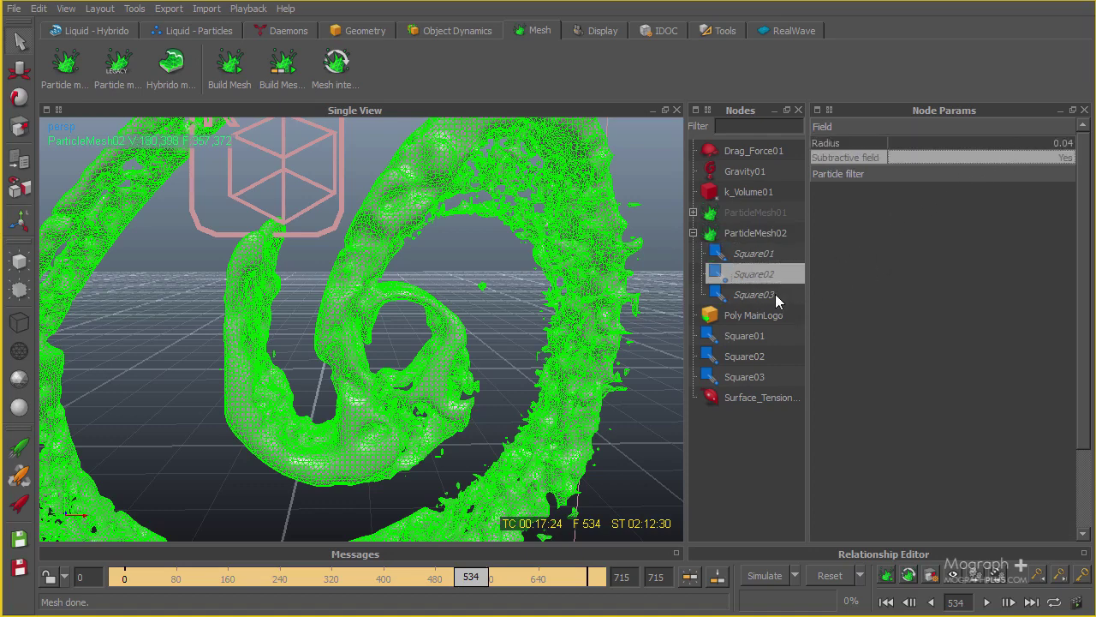
left_click(1028, 157)
left_click(1034, 143)
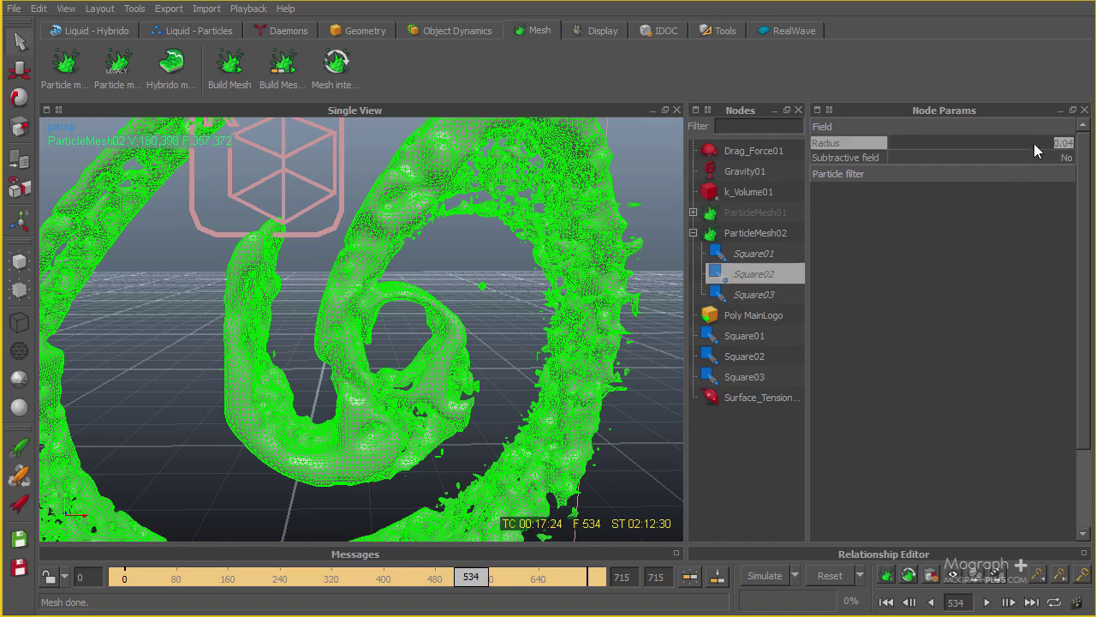
type(".05")
left_click(751, 292)
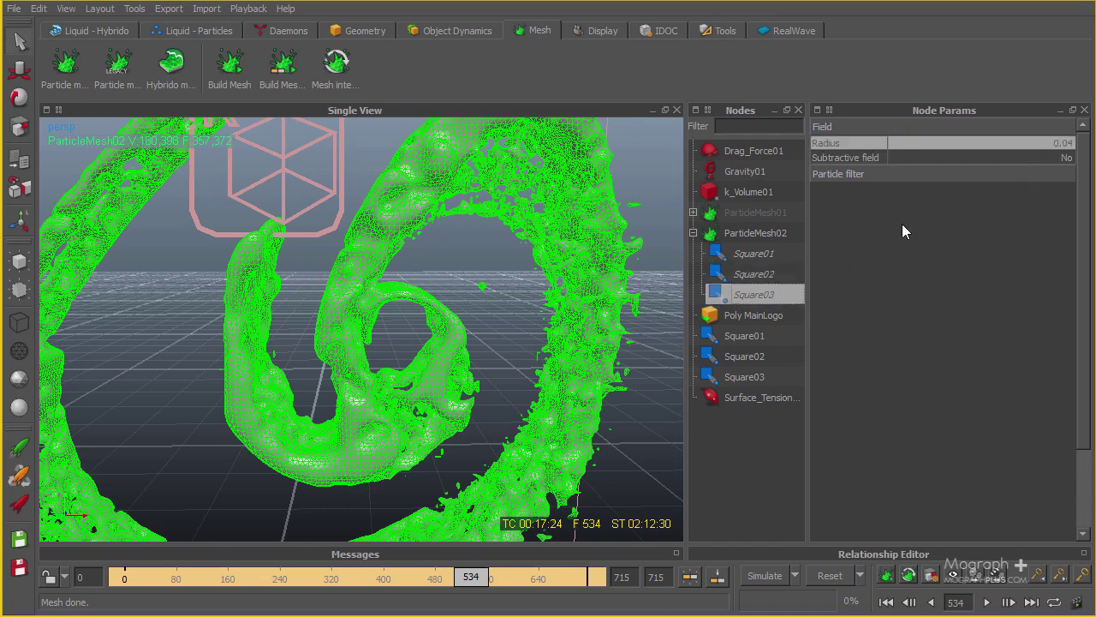
left_click(1013, 144)
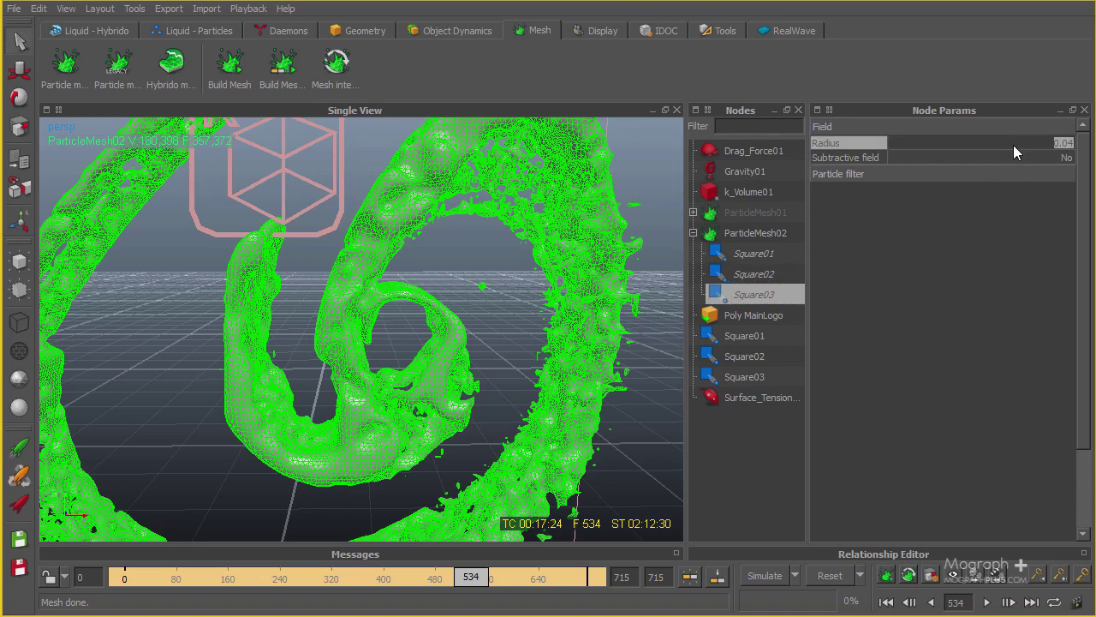
type(".05")
key("Return")
left_click(770, 444)
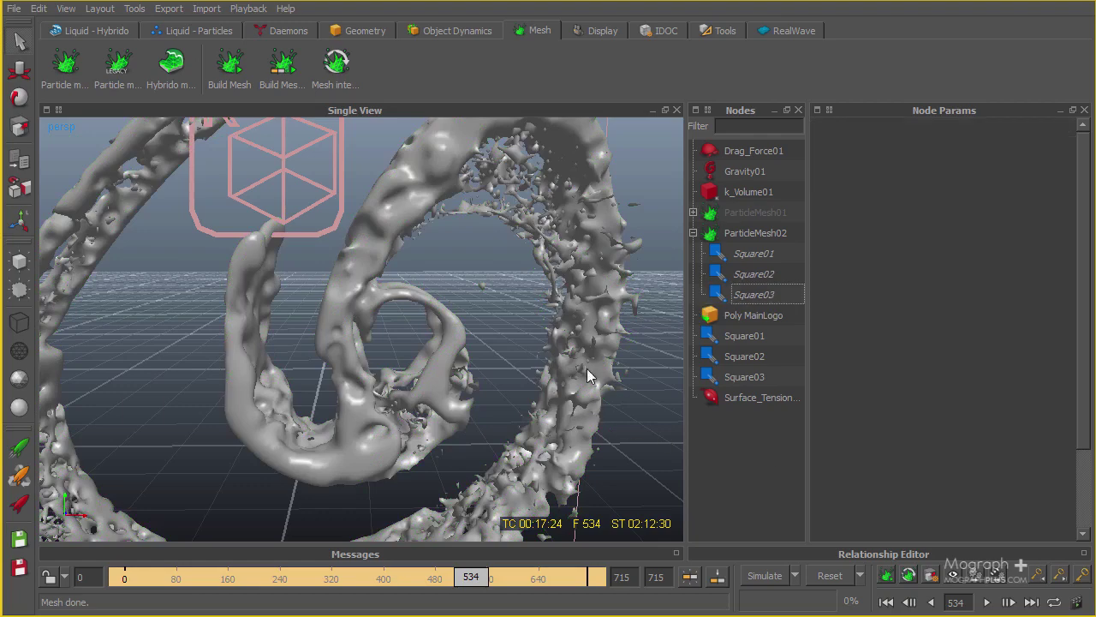
- Build ParticleMesh02 at frame 534 with the 0.05 radii and smooth 60, and inspect the surface
left_click(755, 232)
right_click(755, 231)
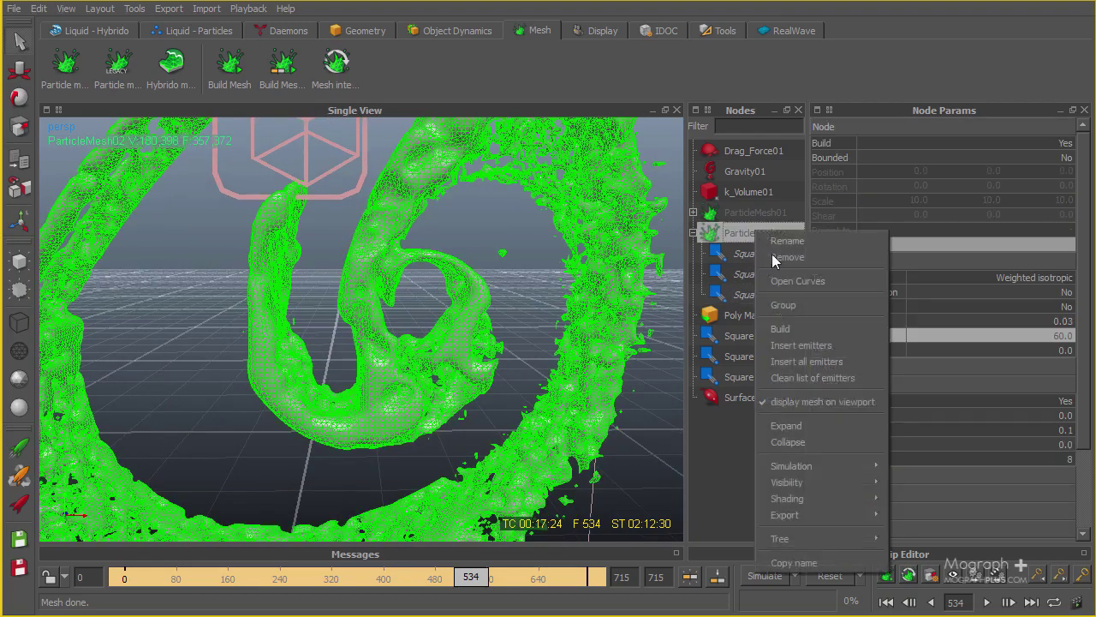
left_click(814, 328)
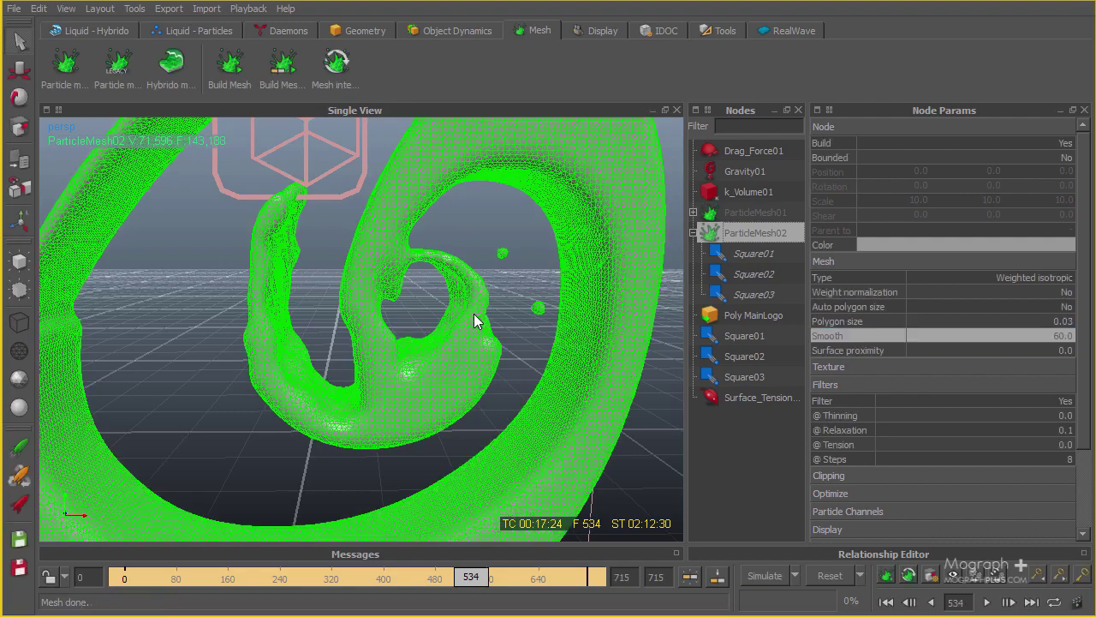
left_click_drag(464, 339, 457, 360, "alt")
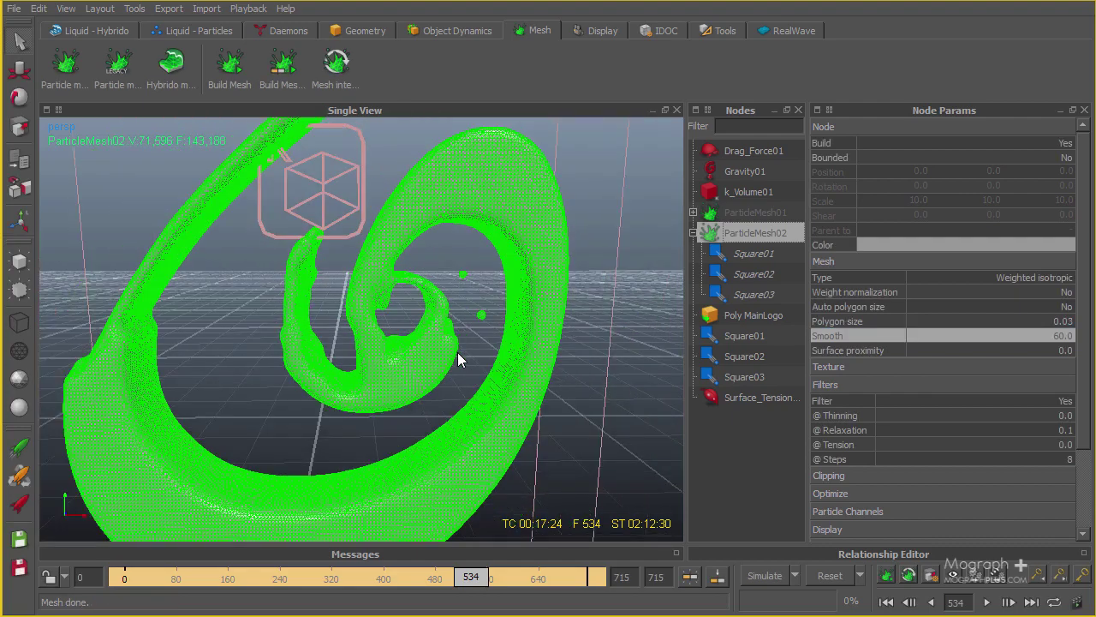
- Compare the mesh parameters and emitter field radii of ParticleMesh01 with those of ParticleMesh02
left_click(751, 211)
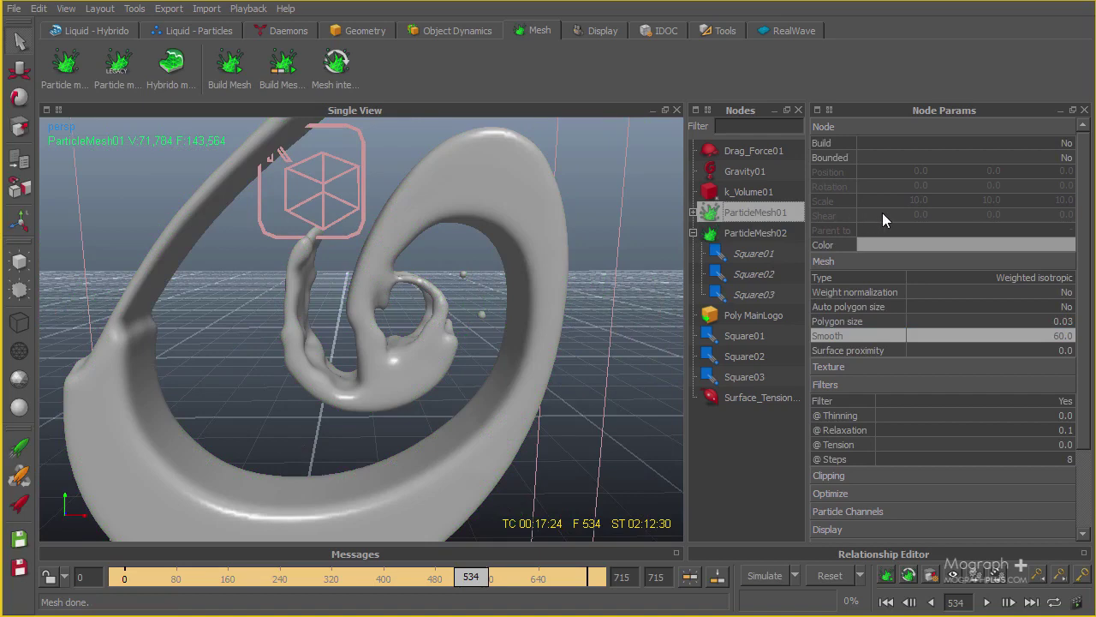
left_click(691, 212)
left_click(764, 231)
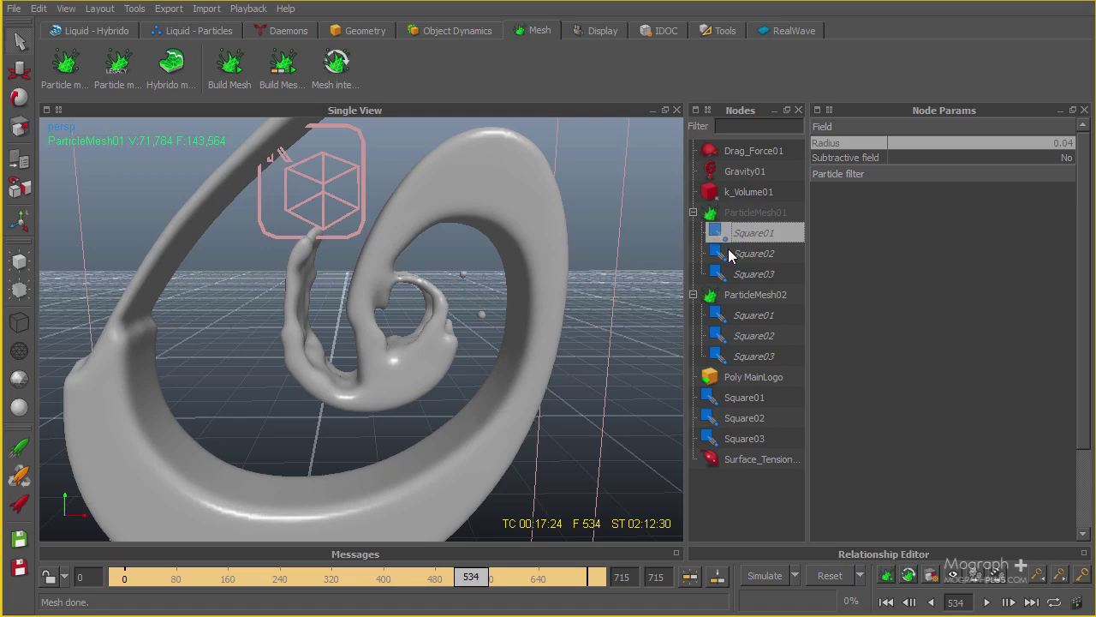
left_click(755, 315)
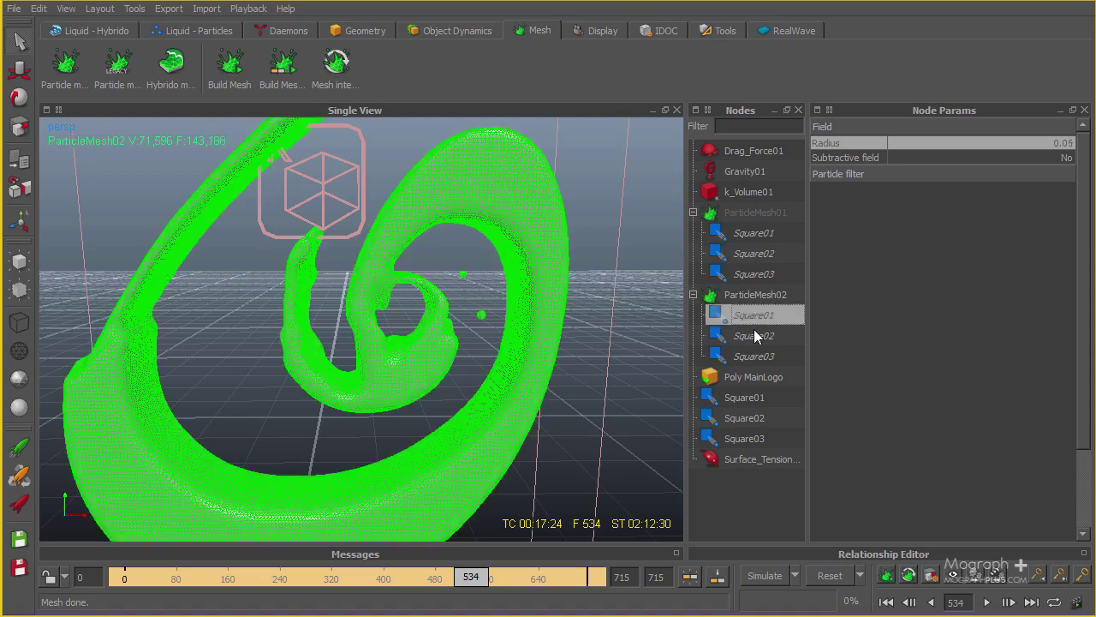
left_click(758, 336)
left_click(751, 295)
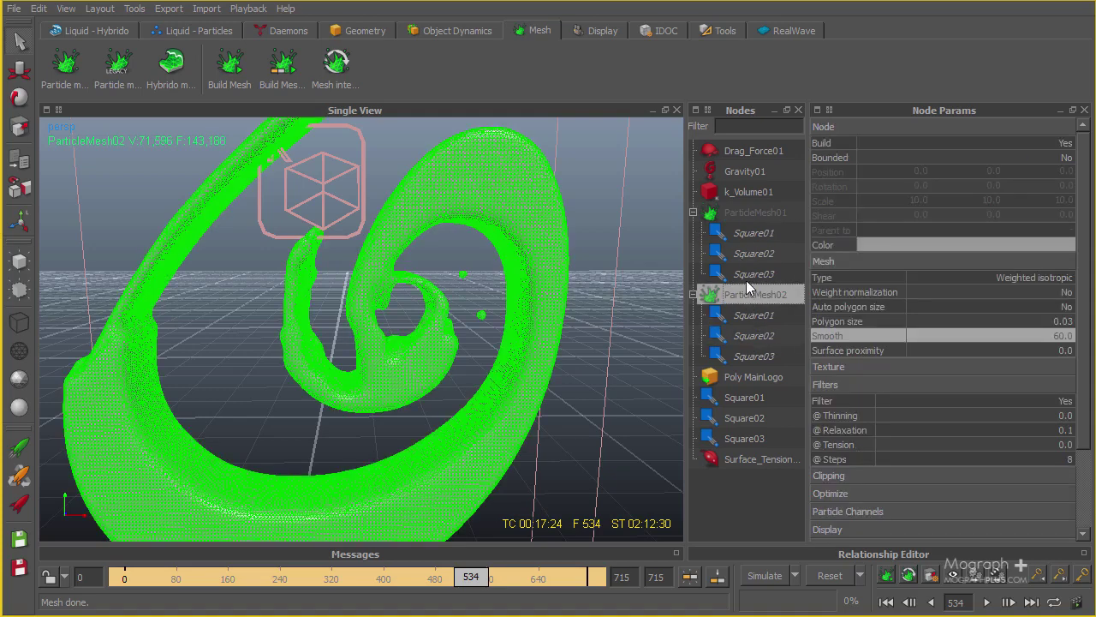
left_click(751, 213)
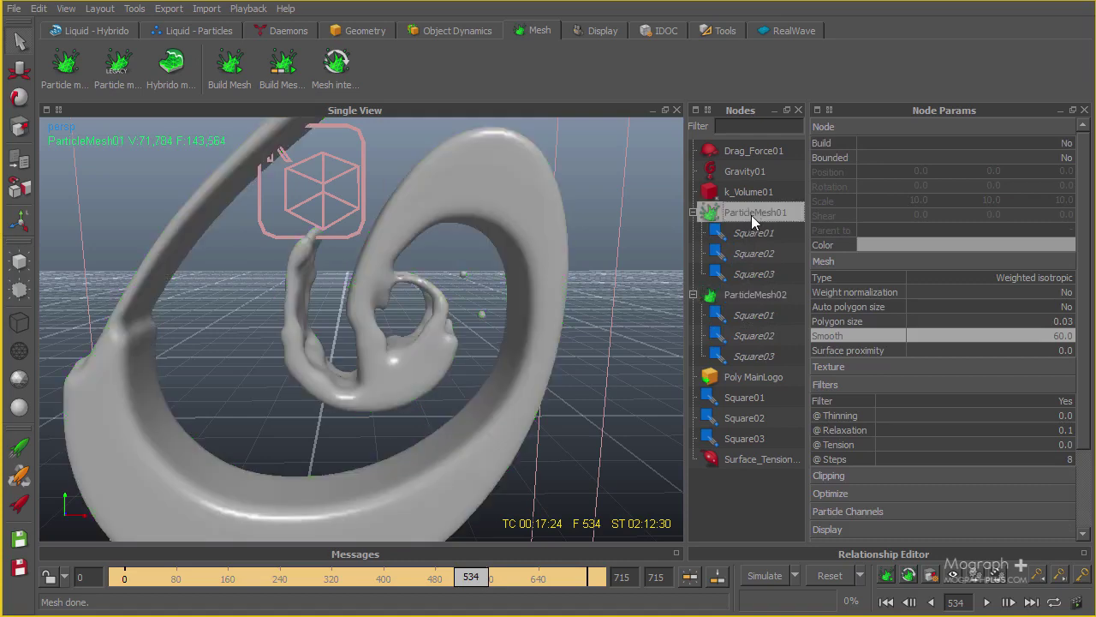
left_click(755, 295)
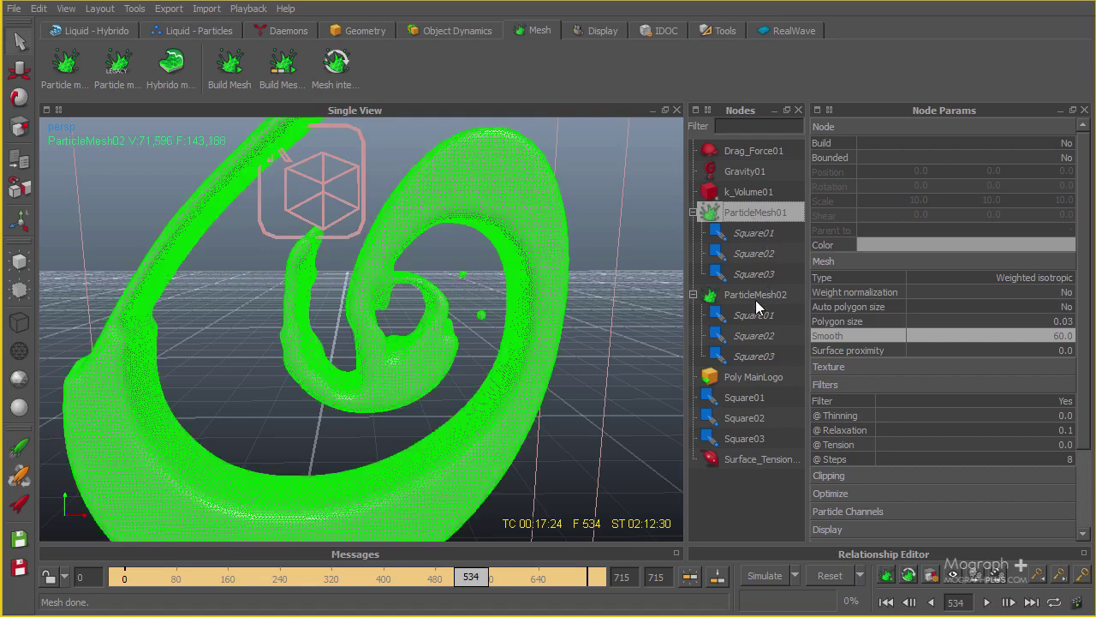
- Set the field radius of Square01, Square02 and Square03 inside ParticleMesh02 to 0.04
left_click(762, 315)
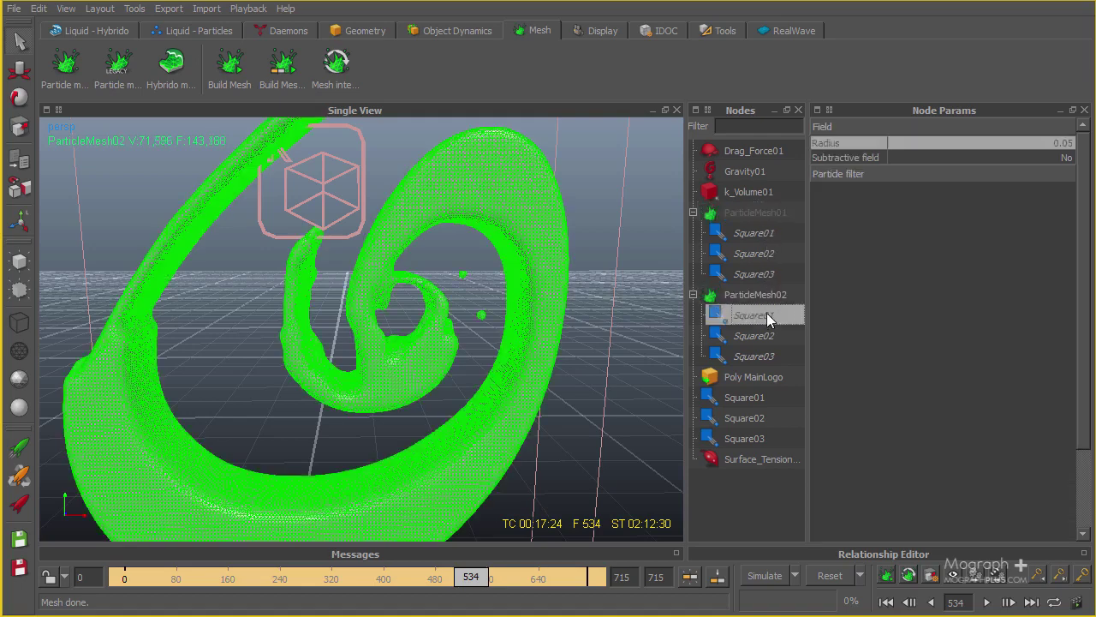
left_click(1009, 146)
type(".04")
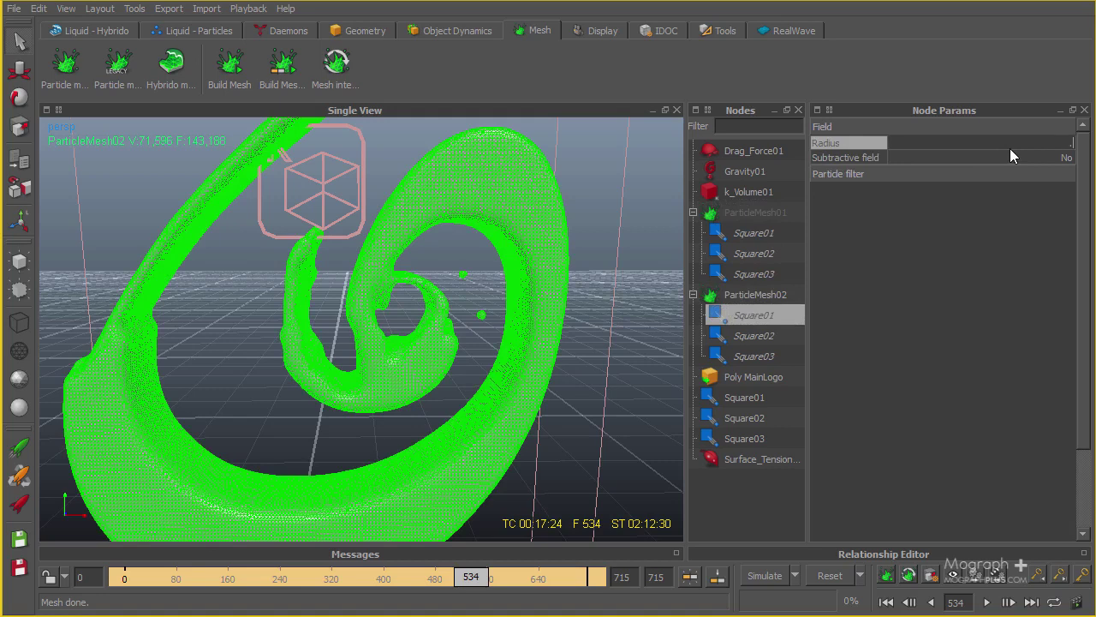
left_click(766, 336)
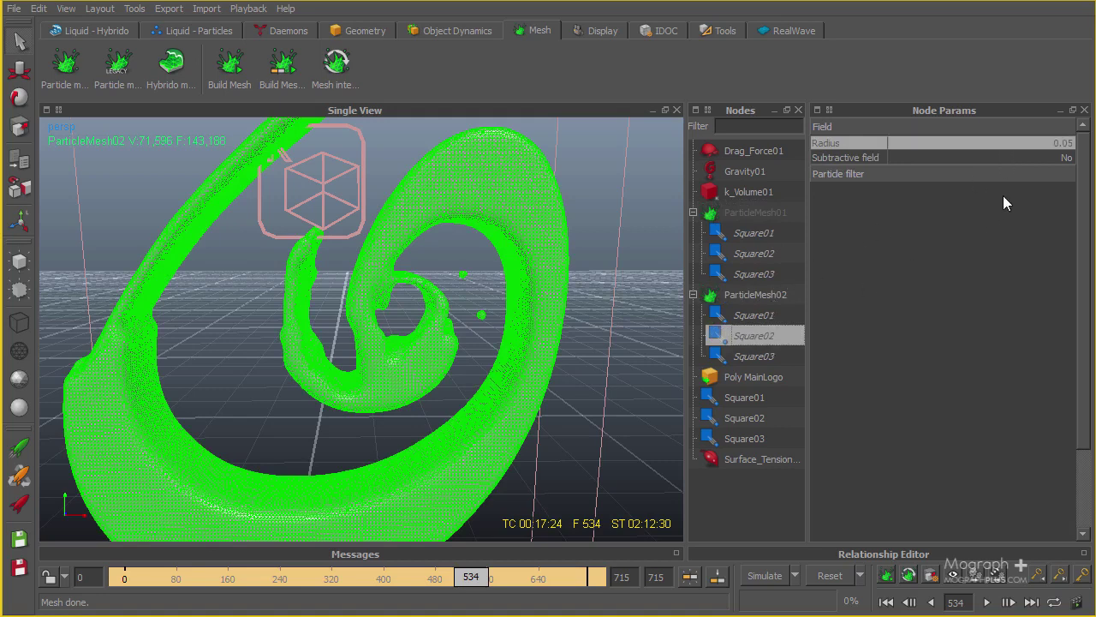
left_click(1022, 148)
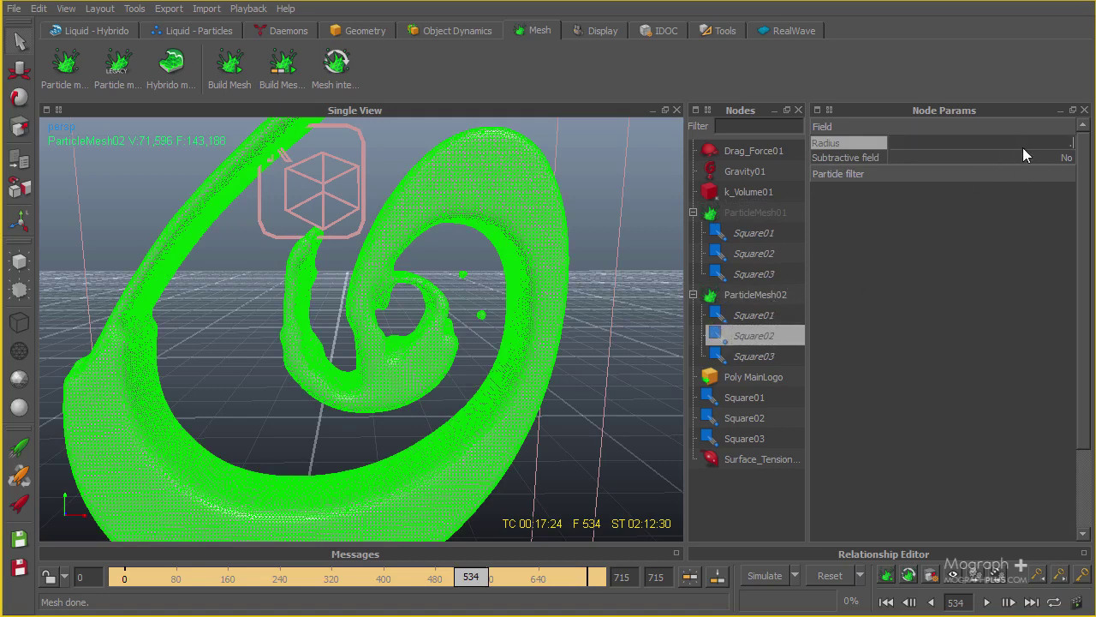
left_click(742, 354)
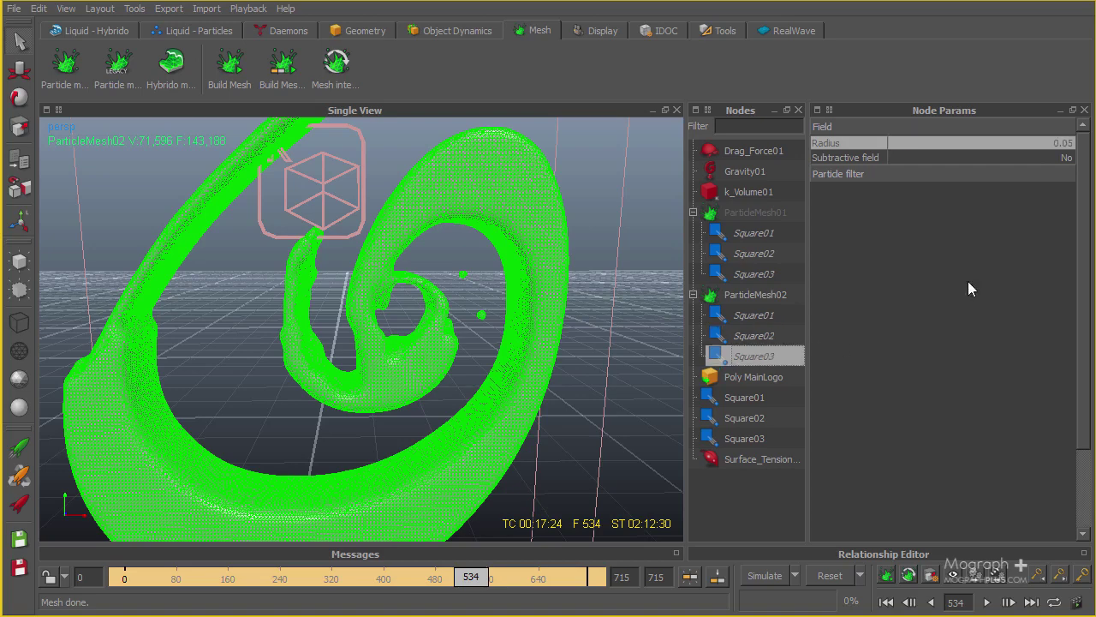
left_click(1042, 141)
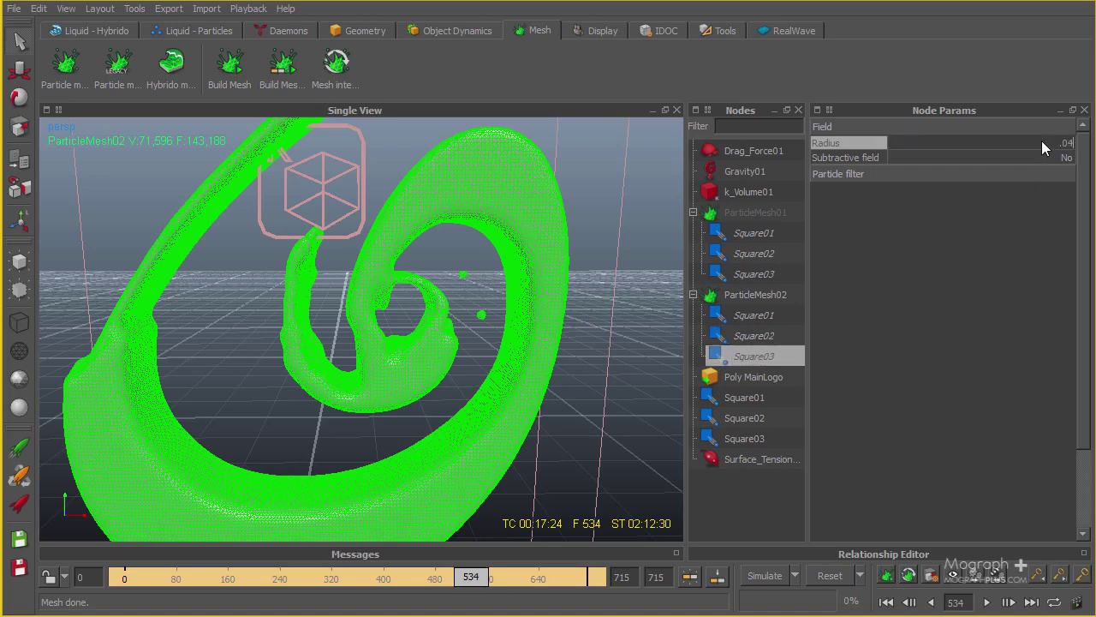
- Rebuild ParticleMesh02 at frame 534 with the 0.04 radii and inspect the shaded surface
left_click(758, 294)
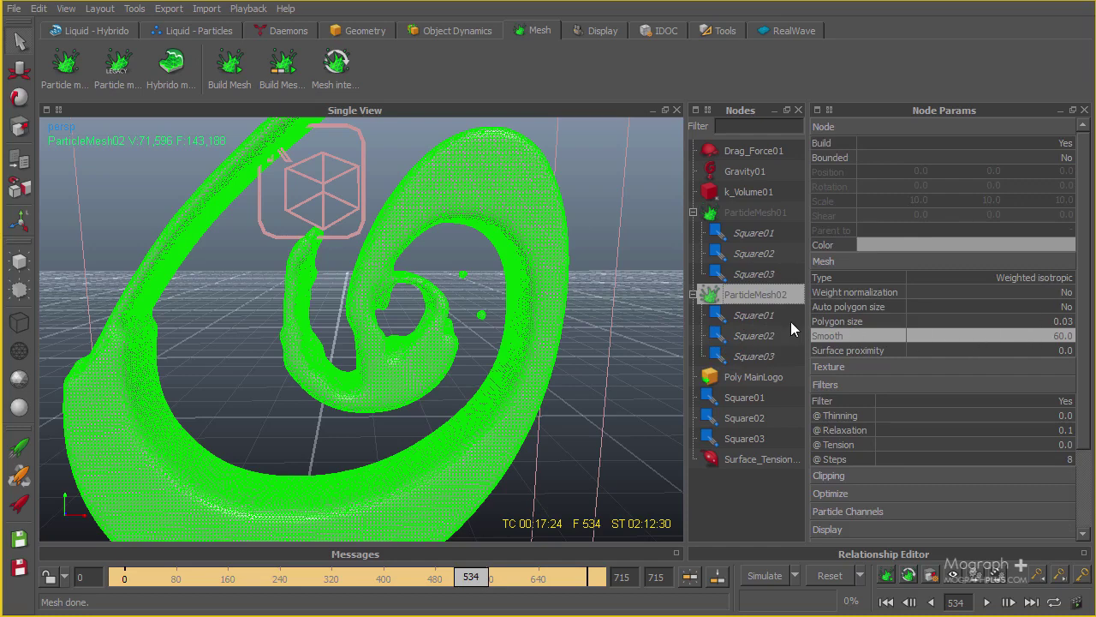
right_click(743, 297)
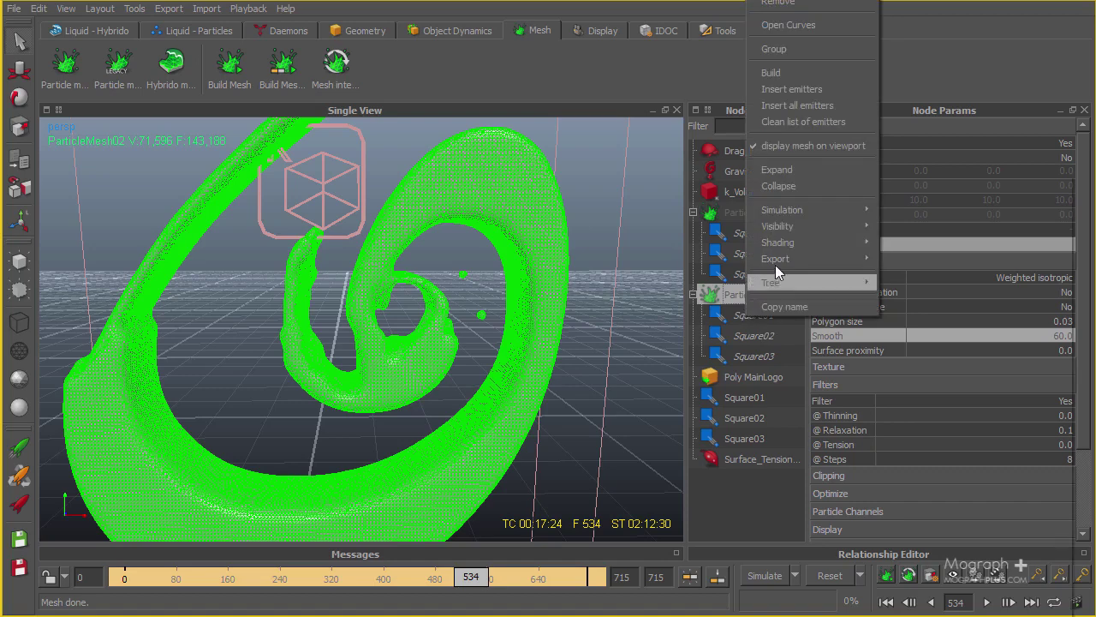
left_click(820, 75)
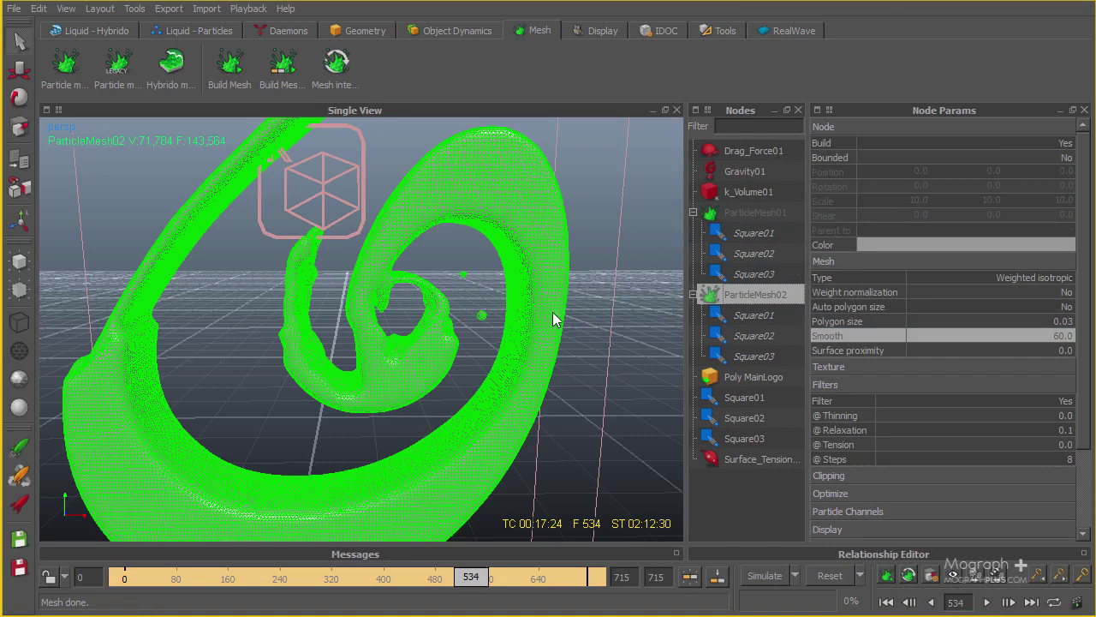
left_click(762, 512)
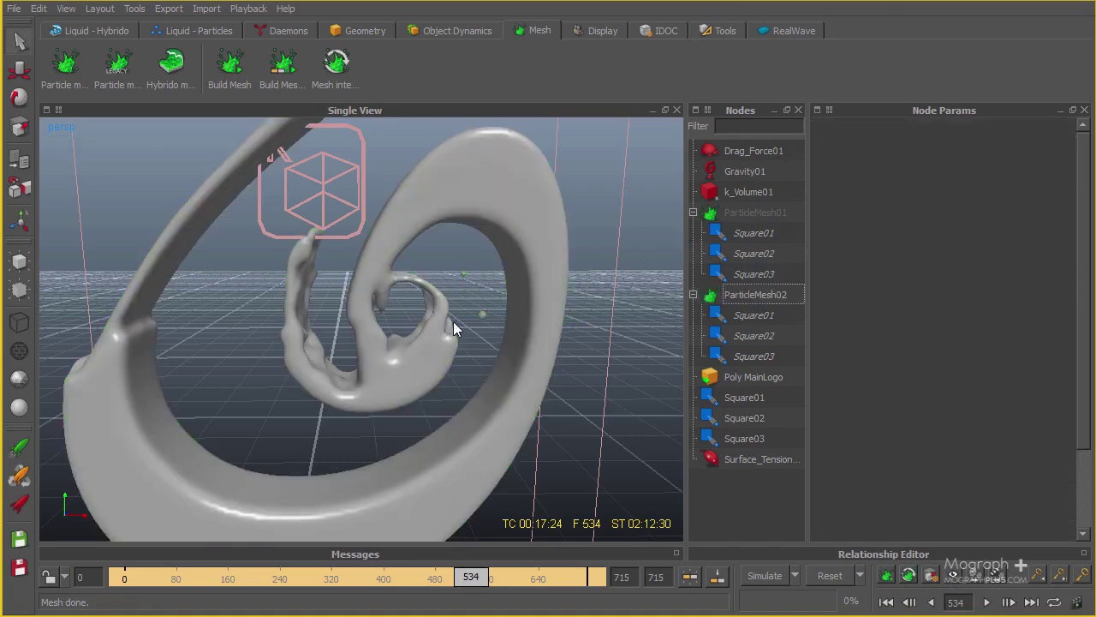
mouse_move(441, 323)
left_mouse_down("alt")
mouse_move(471, 248)
mouse_move(472, 485)
left_mouse_up("alt")
- Go back to frame 491, build ParticleMesh02 there and inspect the whole shaded logo
left_click_drag(469, 579, 442, 579)
left_click(747, 293)
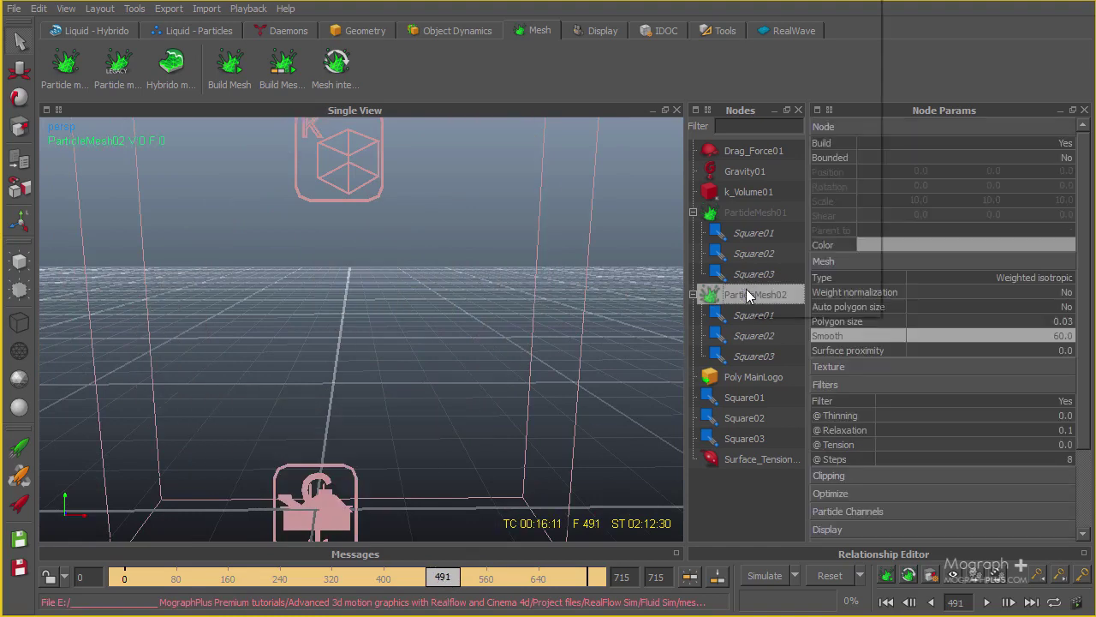
right_click(747, 293)
left_click(790, 73)
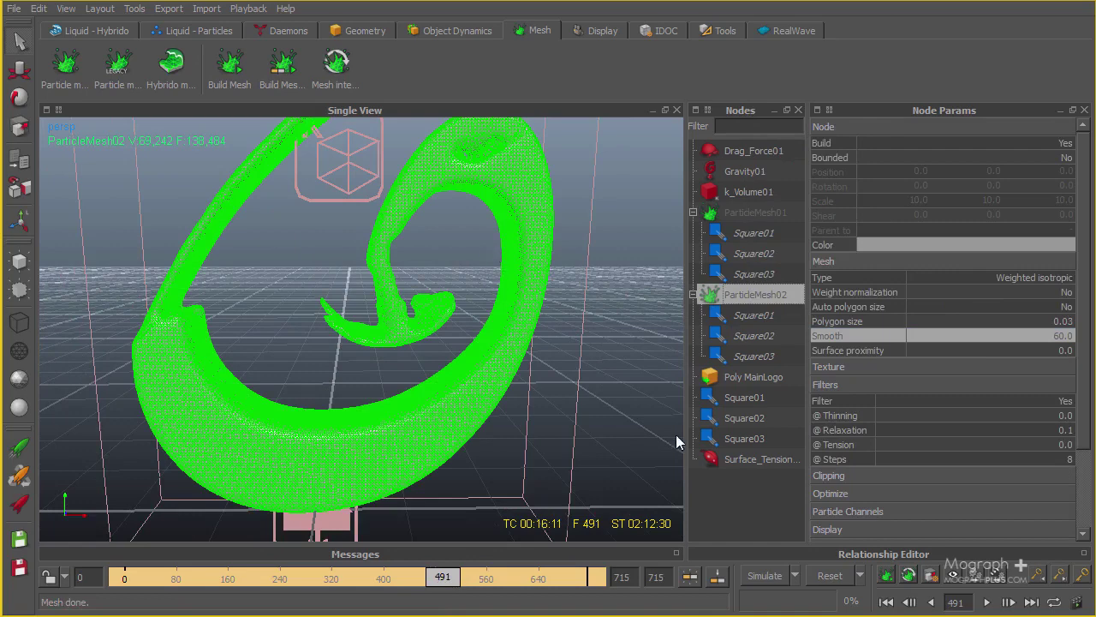
left_click(744, 315)
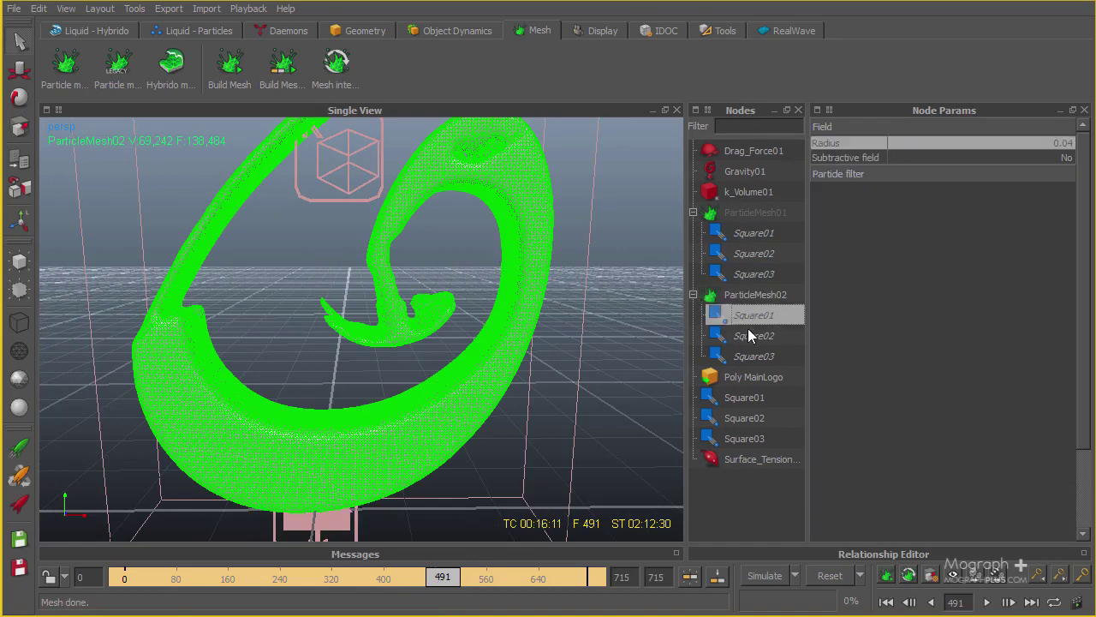
left_click(590, 457)
mouse_move(590, 458)
left_mouse_down("alt")
mouse_move(495, 374)
mouse_move(457, 472)
mouse_move(394, 310)
mouse_move(419, 440)
left_mouse_up("alt")
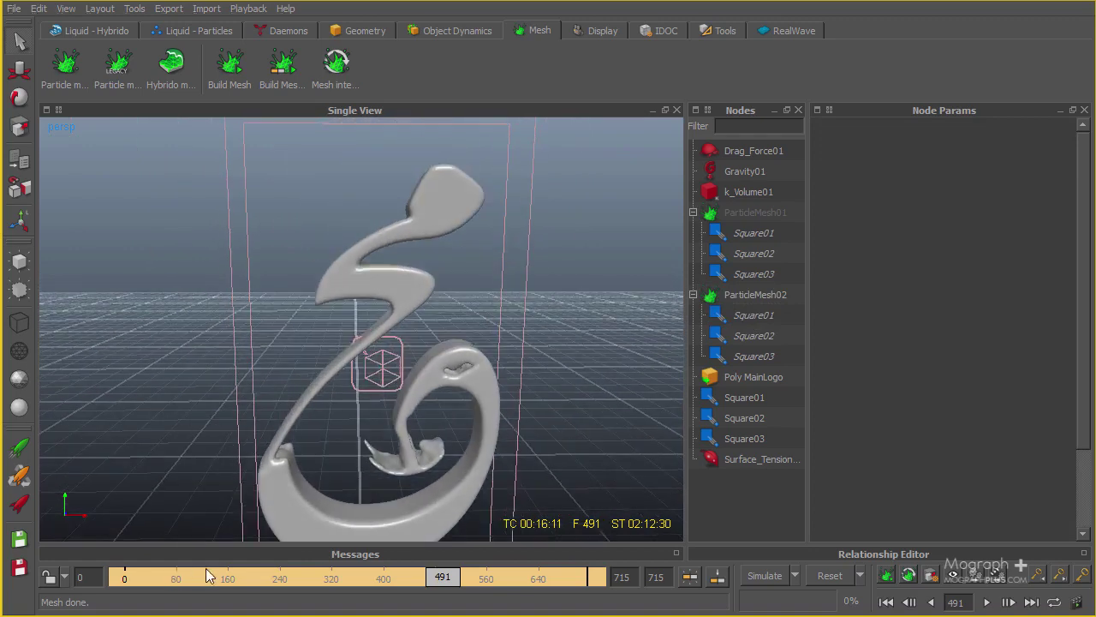
- Go to frame 42, build ParticleMesh02 there and inspect the shaded splash shape up close
left_click_drag(143, 583, 151, 587)
left_click(757, 293)
right_click(757, 292)
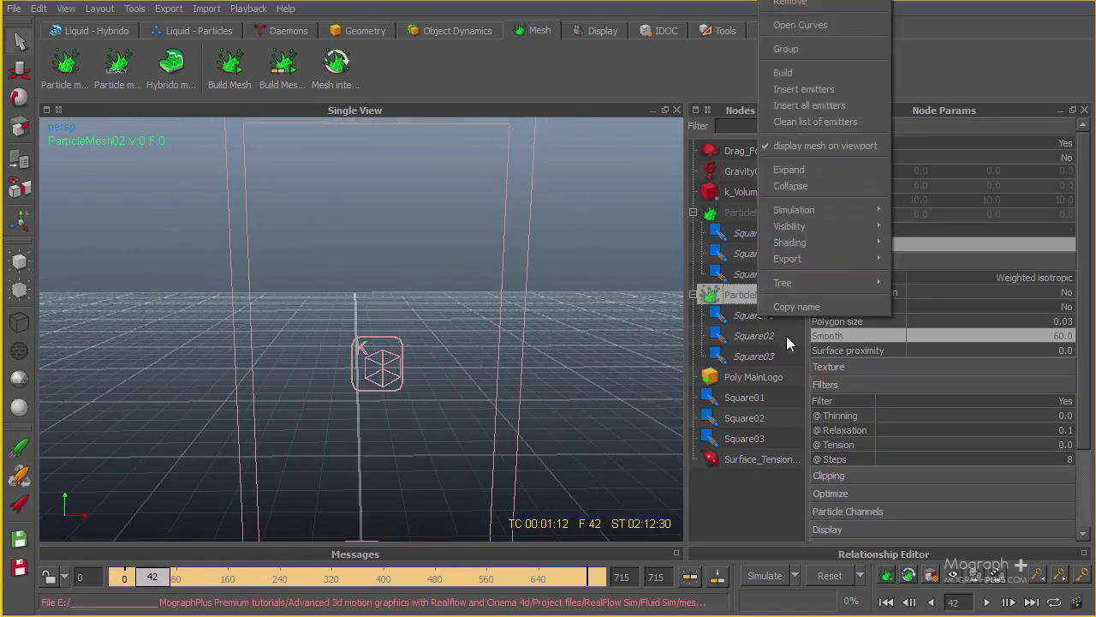
left_click(803, 74)
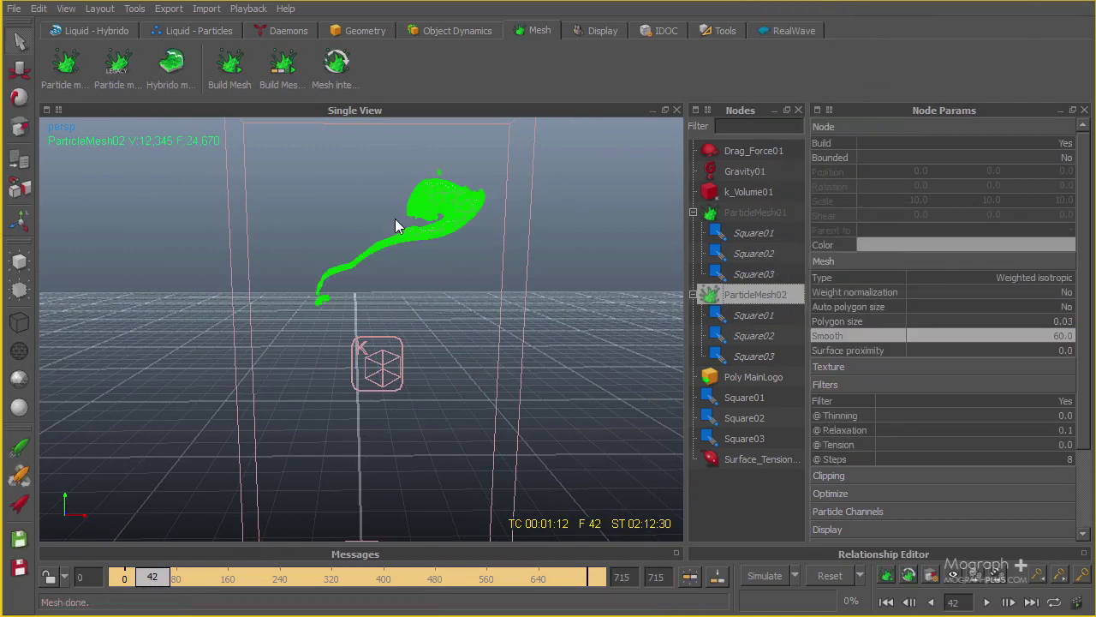
left_click(749, 506)
scroll(492, 219, "up", 5)
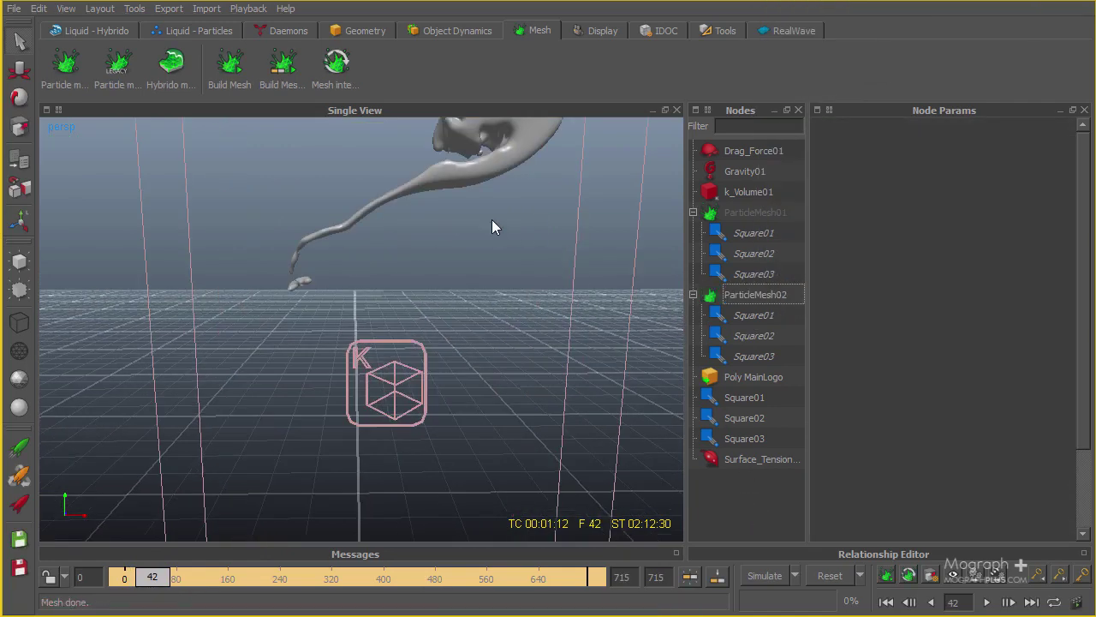
left_click_drag(341, 407, 262, 344, "alt")
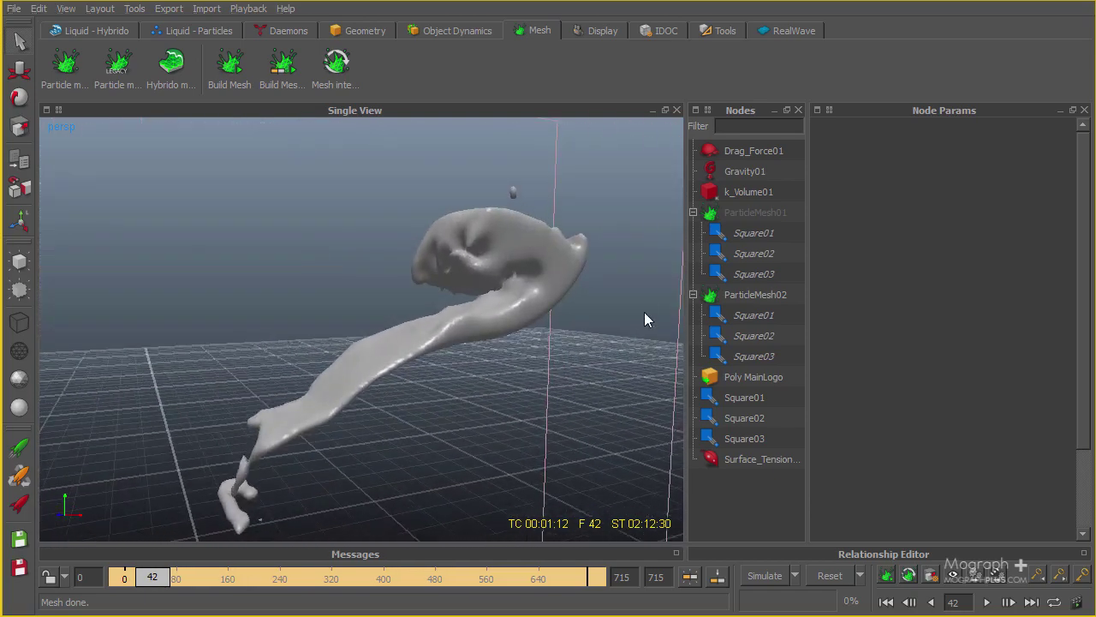
- Collapse ParticleMesh01, return to frame 0 and review the mesh export formats of both particle meshes in Export Central
left_click(693, 213)
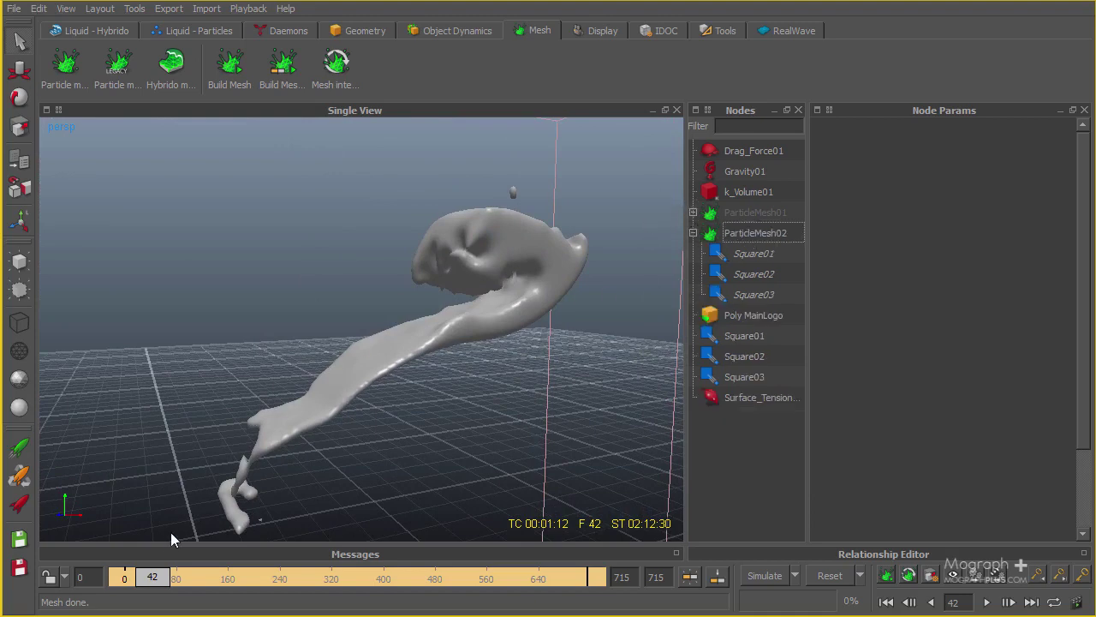
left_click_drag(153, 577, 107, 576)
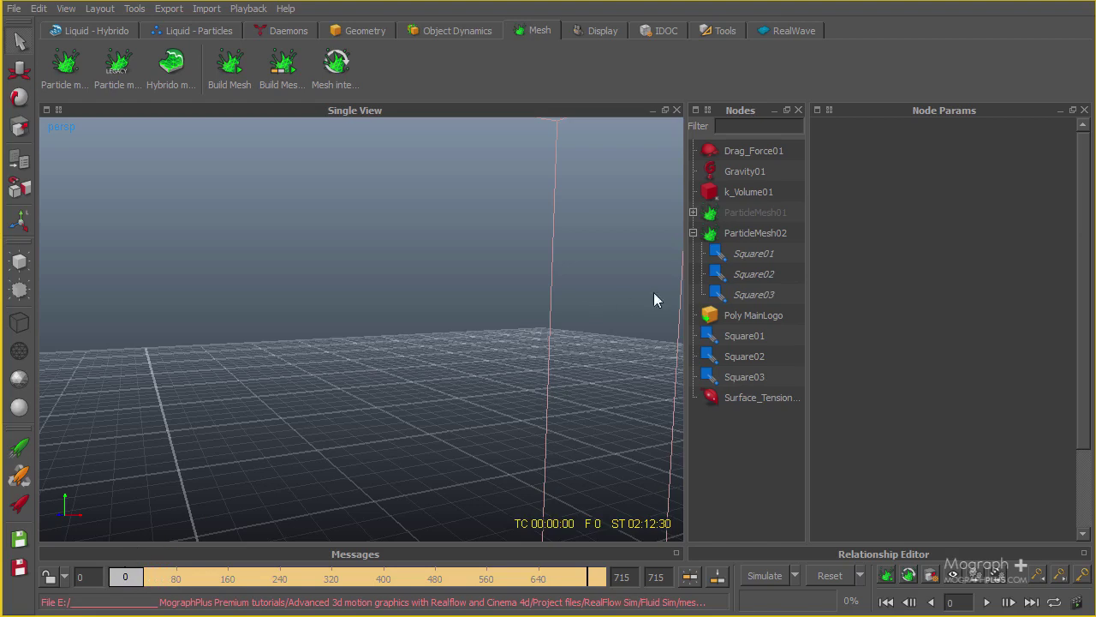
left_click(735, 235)
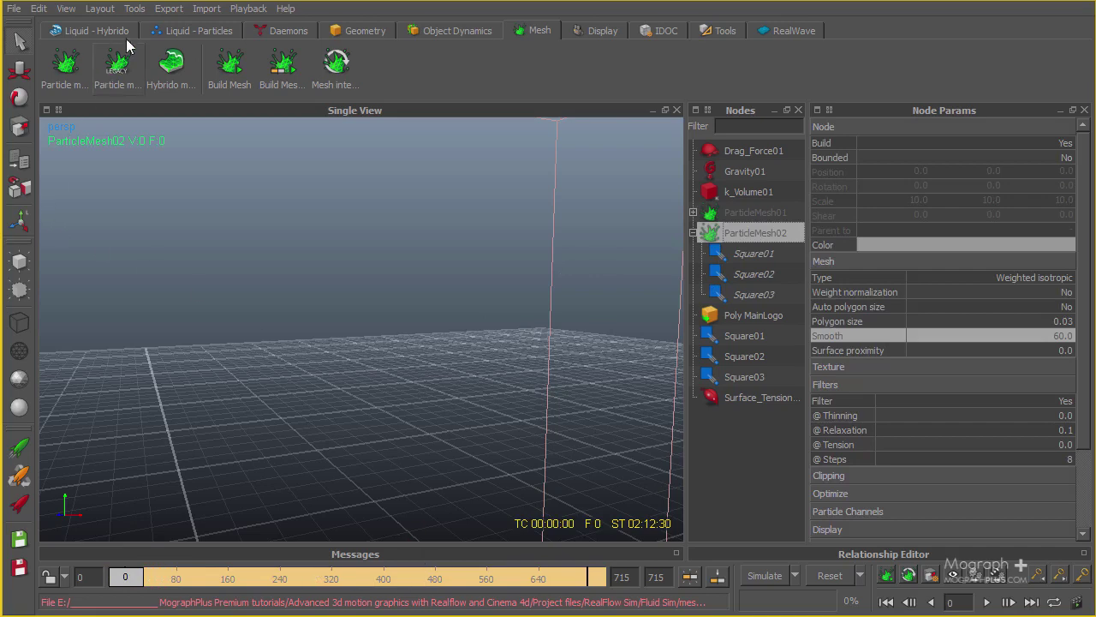
left_click(160, 12)
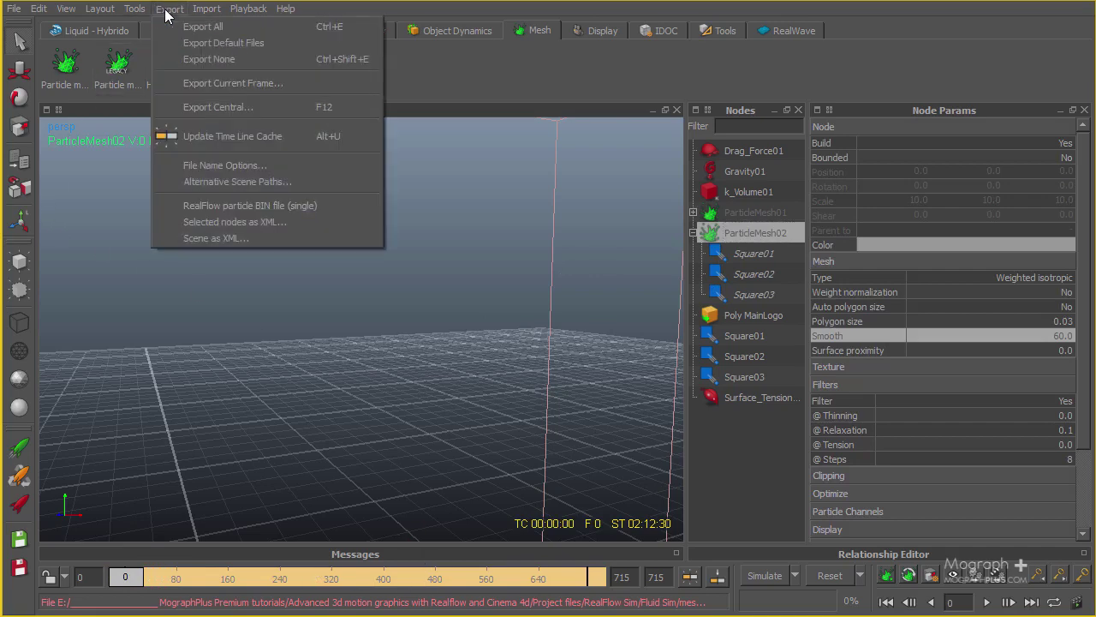
left_click(298, 108)
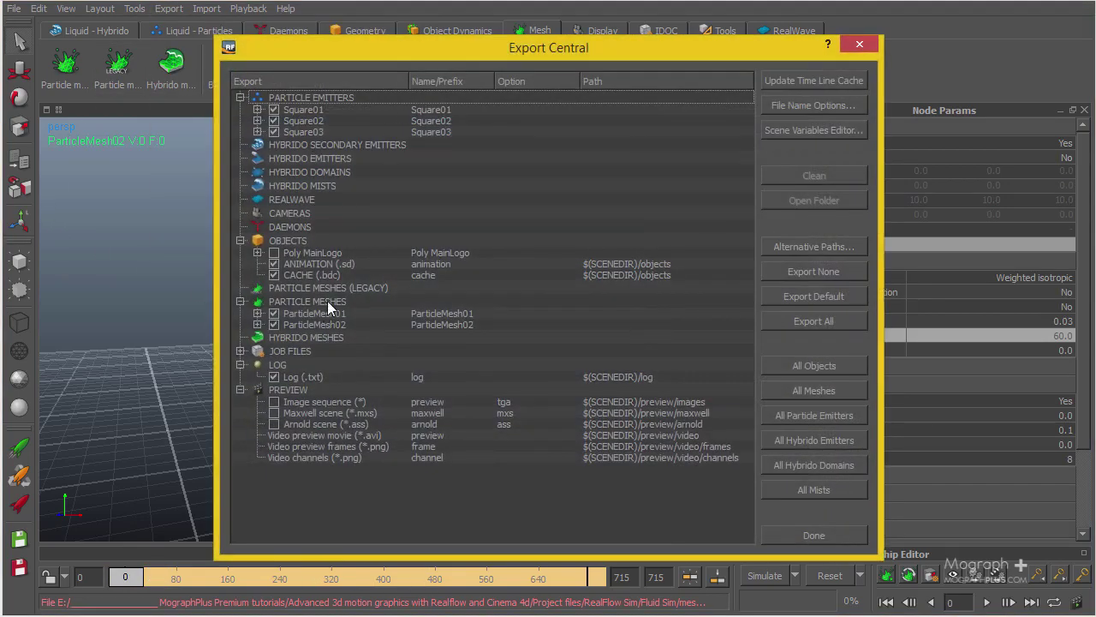
left_click(240, 390)
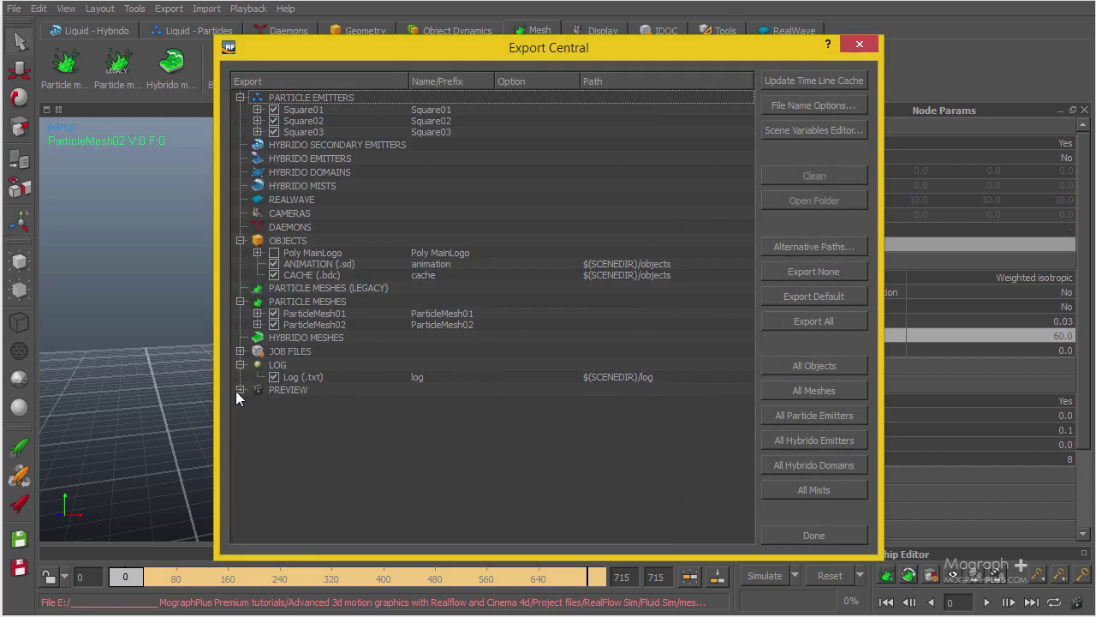
left_click(257, 326)
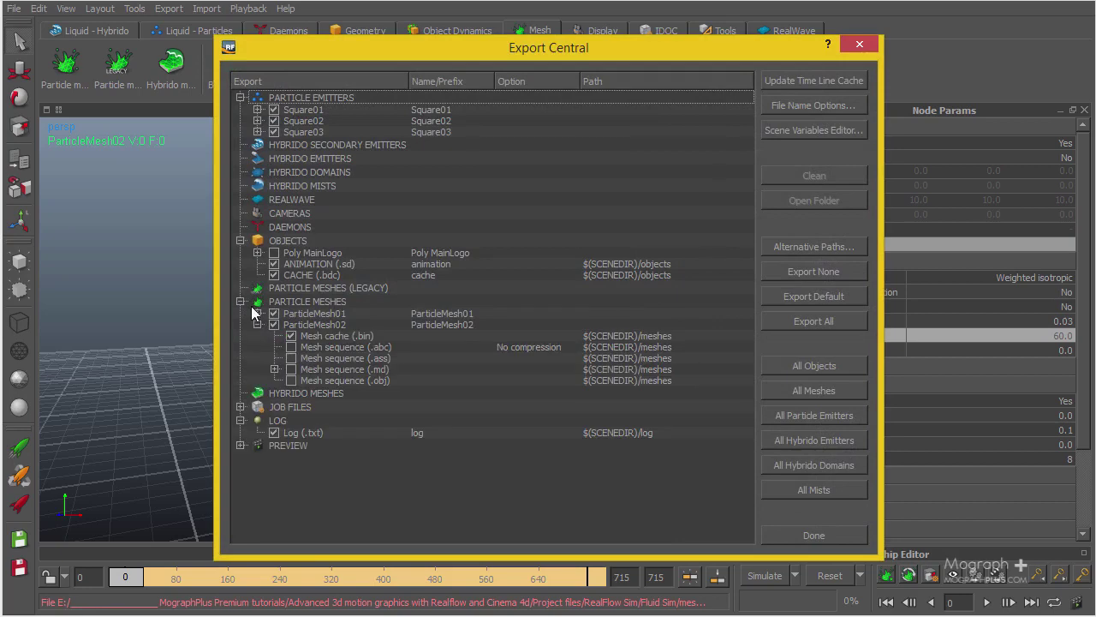
left_click(256, 313)
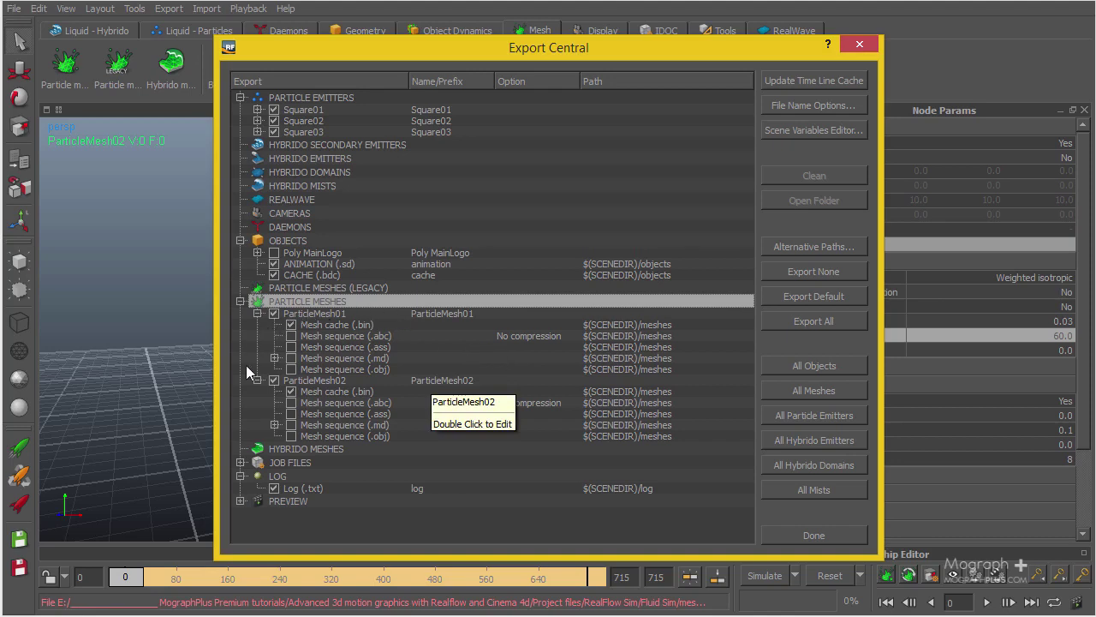
left_click(856, 42)
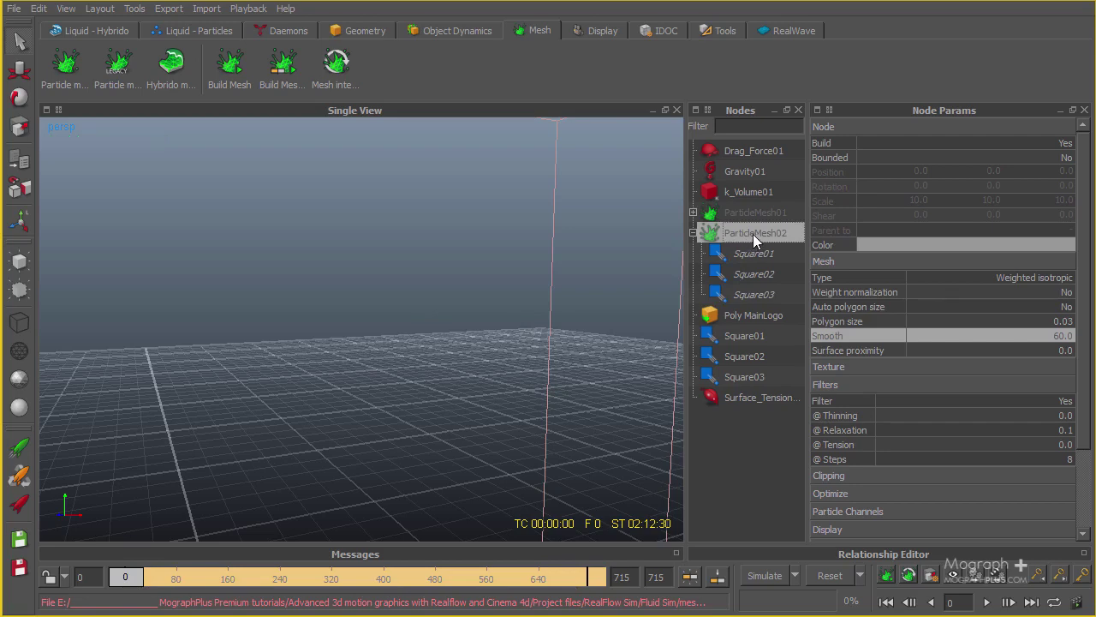
- Delete the ParticleMesh02 node and open the meshes folder inside the project folder
key("Delete")
left_click(14, 9)
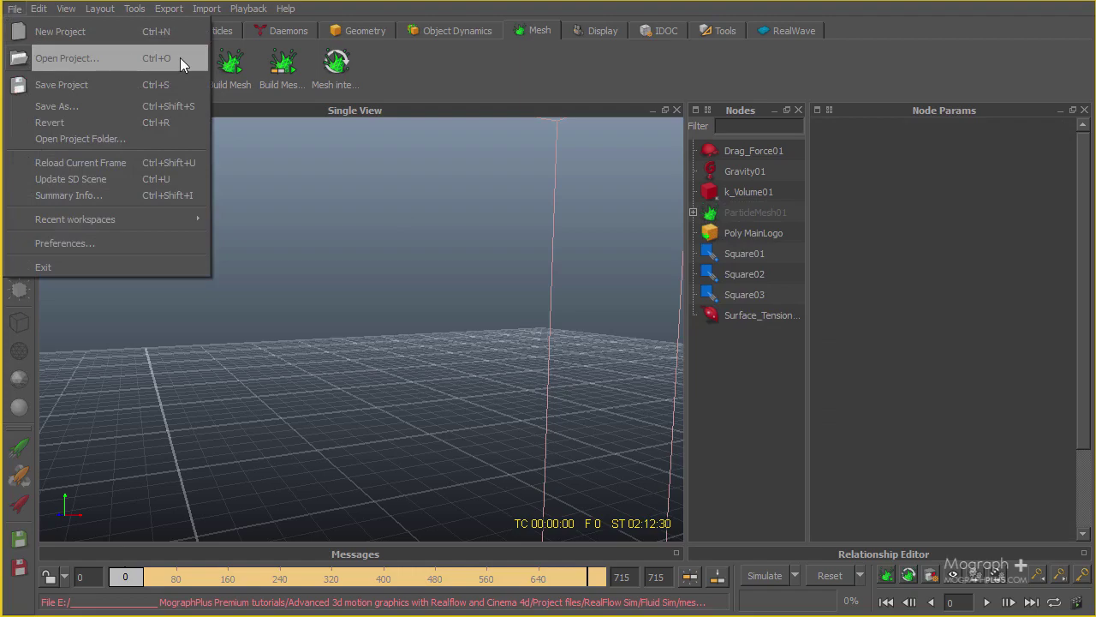
left_click(154, 139)
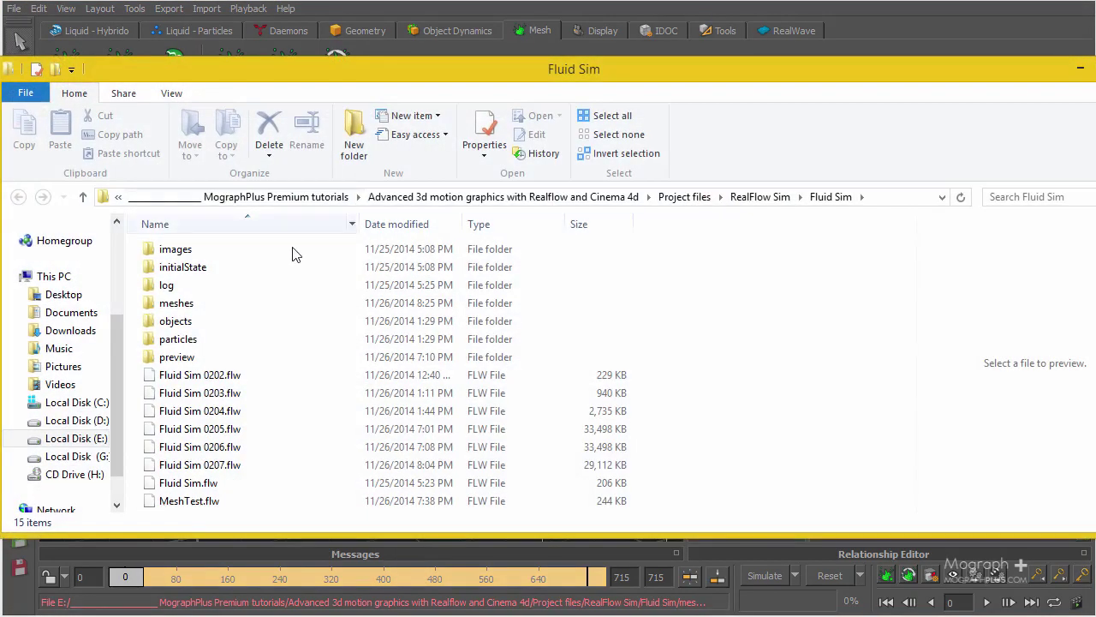
double_click(233, 302)
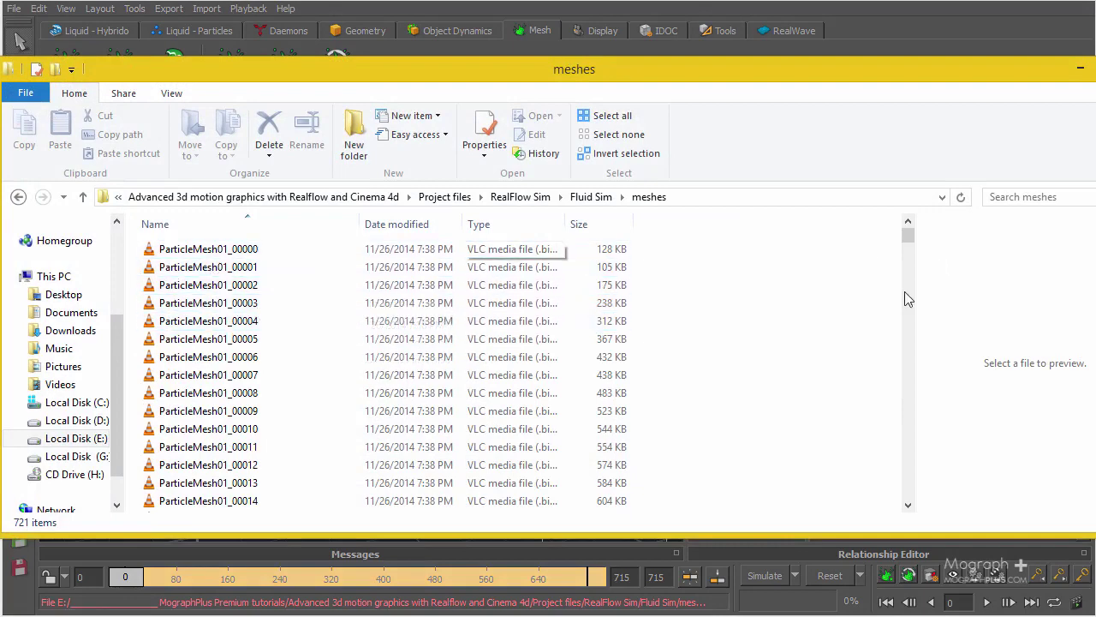
- Permanently delete the cached ParticleMesh02 files, from ParticleMesh02_00042 to ParticleMesh02_00534, and put the folder window away
left_click_drag(907, 233, 890, 499)
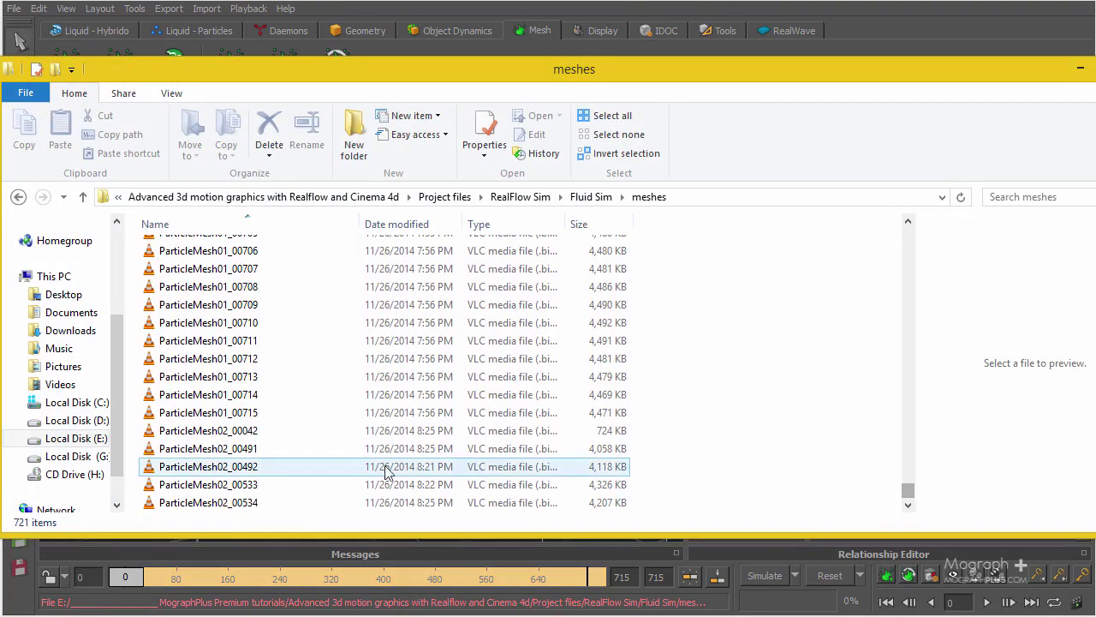
left_click(274, 502)
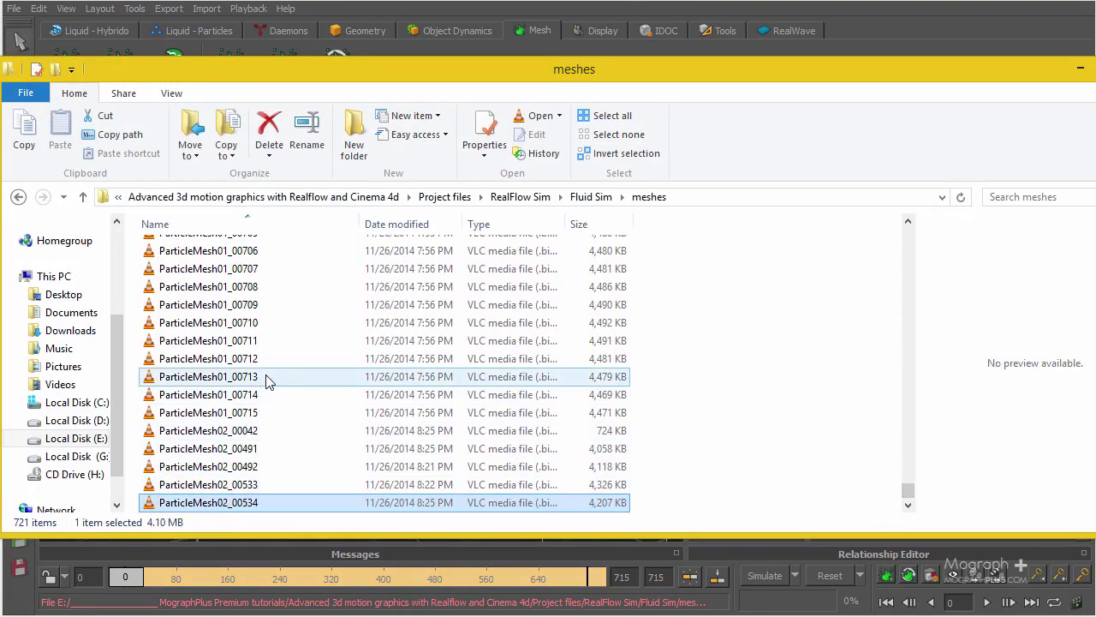
left_click(304, 436, "shift")
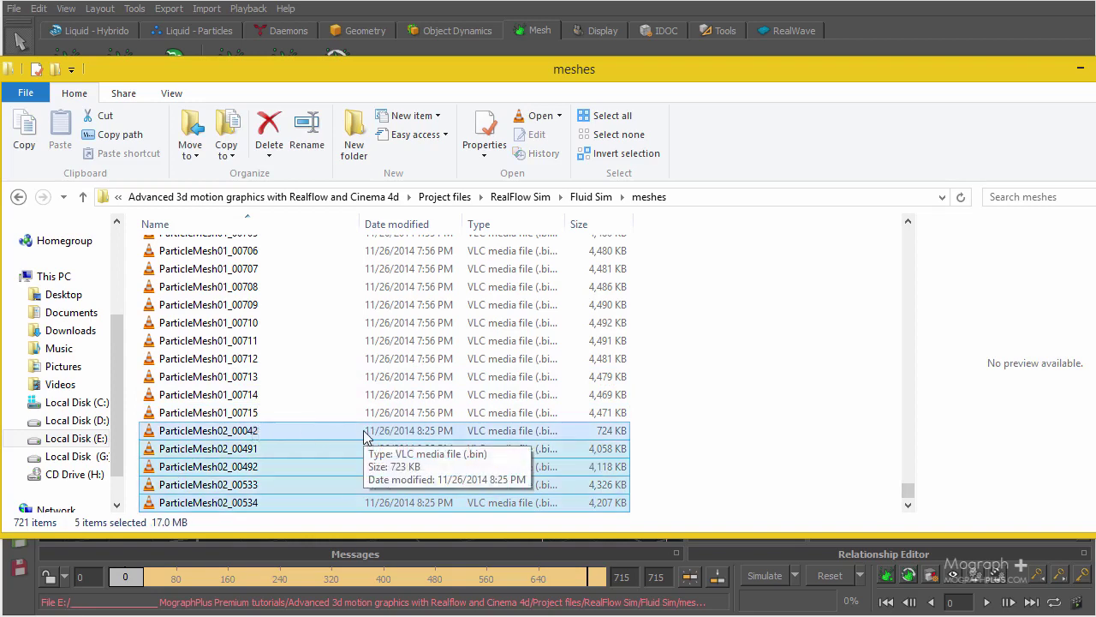
key("shift+Delete")
key("Return")
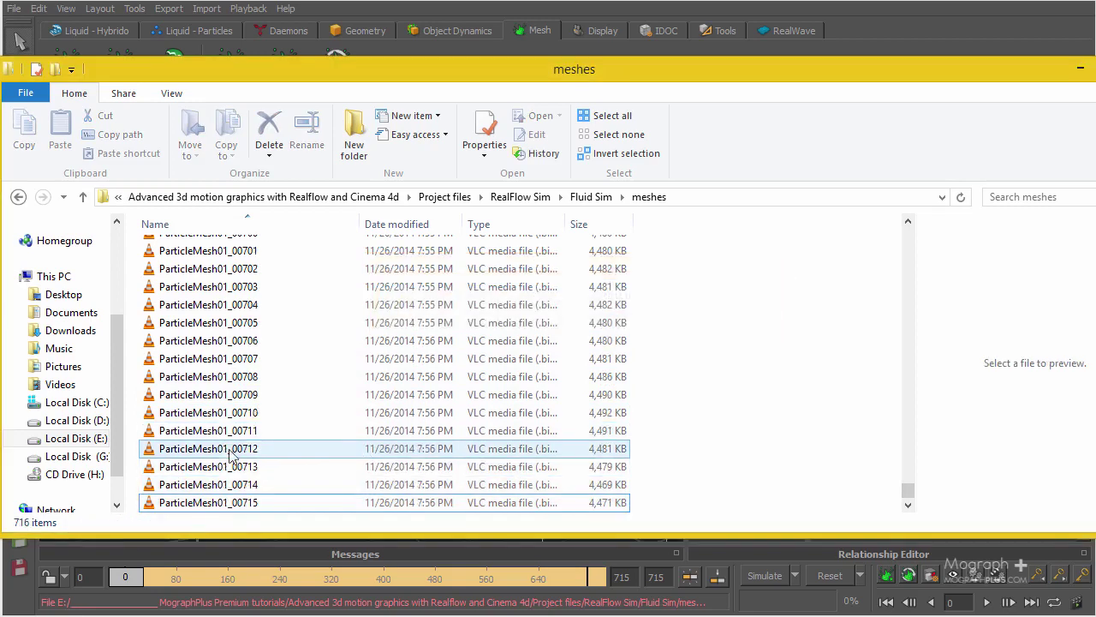
scroll(274, 394, "up", 6)
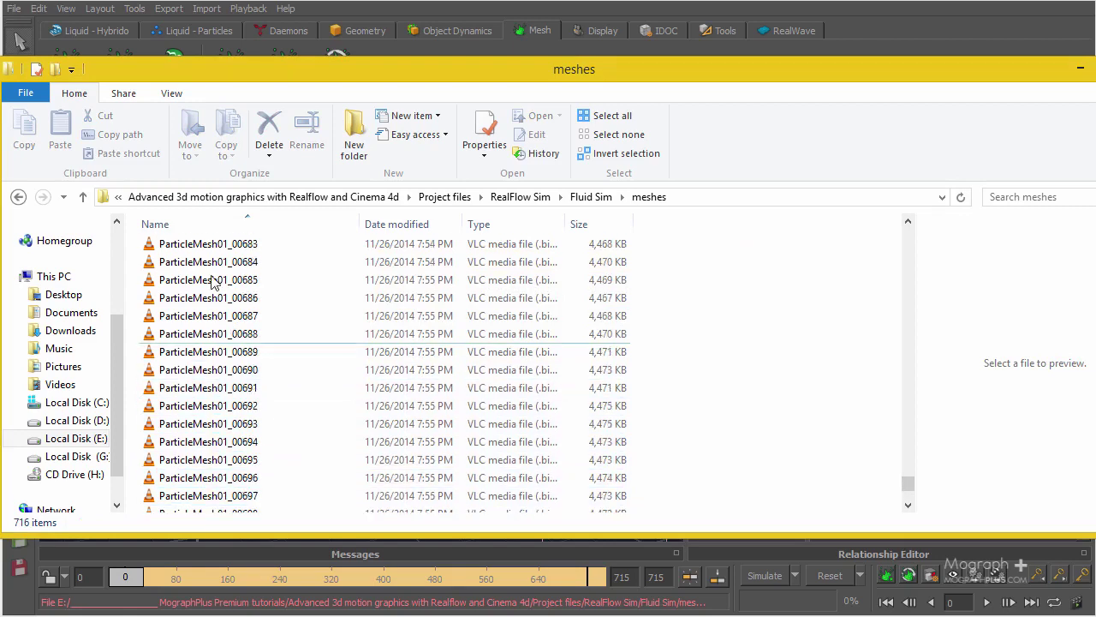
left_click(1081, 67)
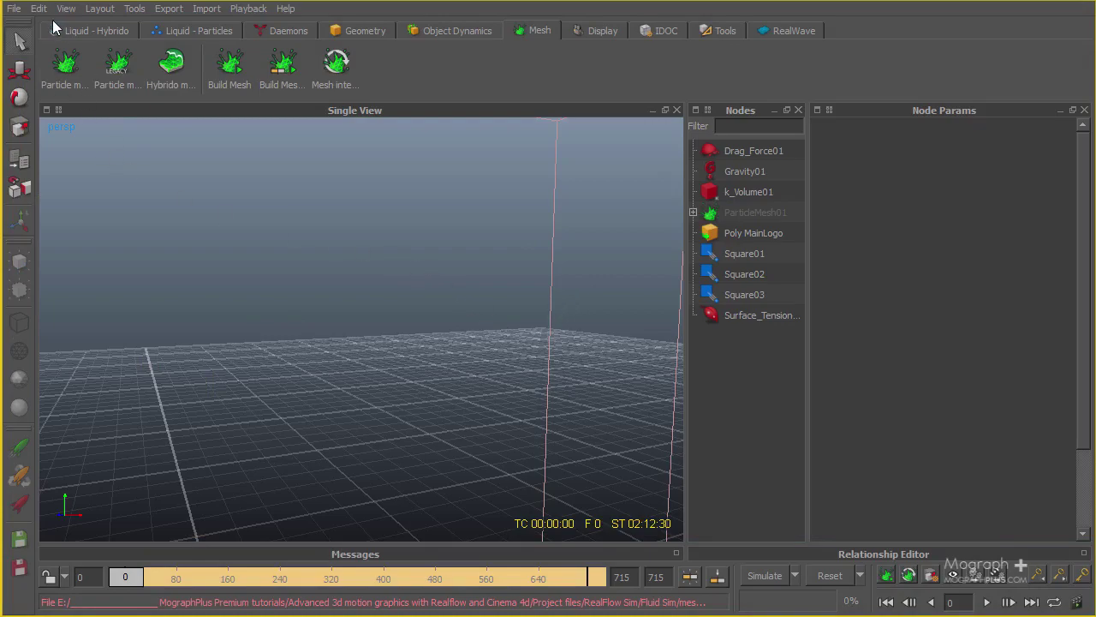
- Reopen the project folder, check the size of the meshes folder and close the window
left_click(14, 9)
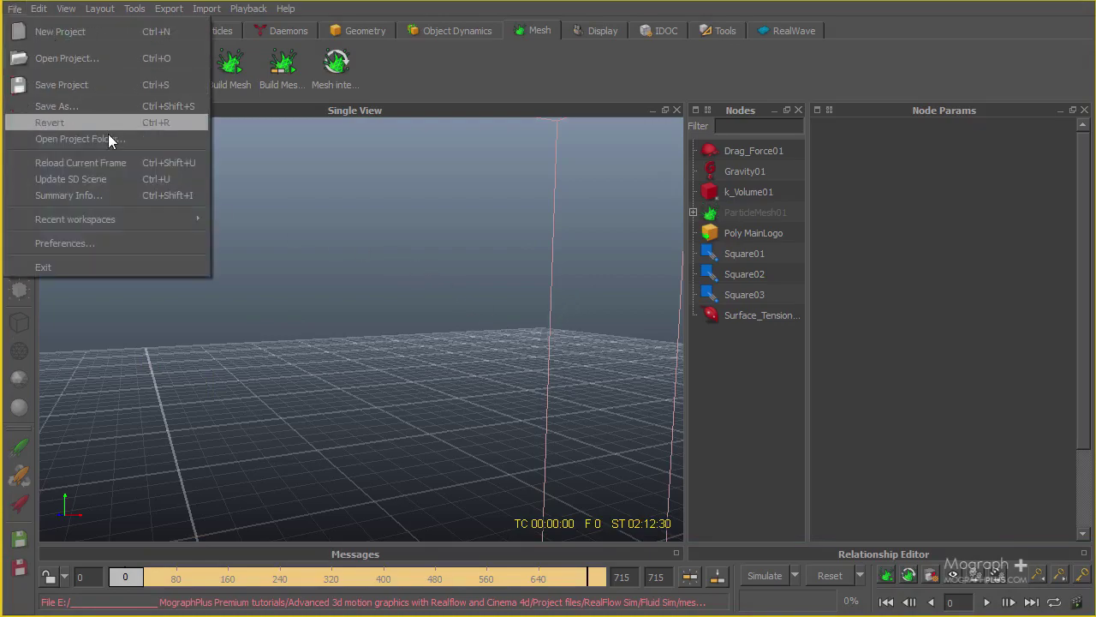
left_click(111, 145)
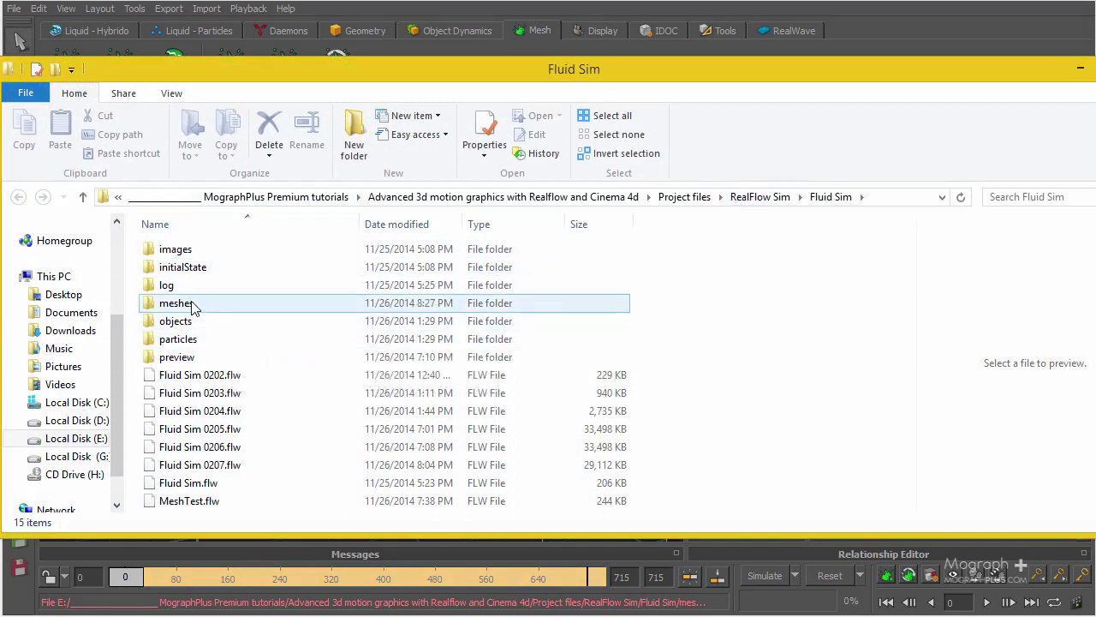
mouse_move(193, 308)
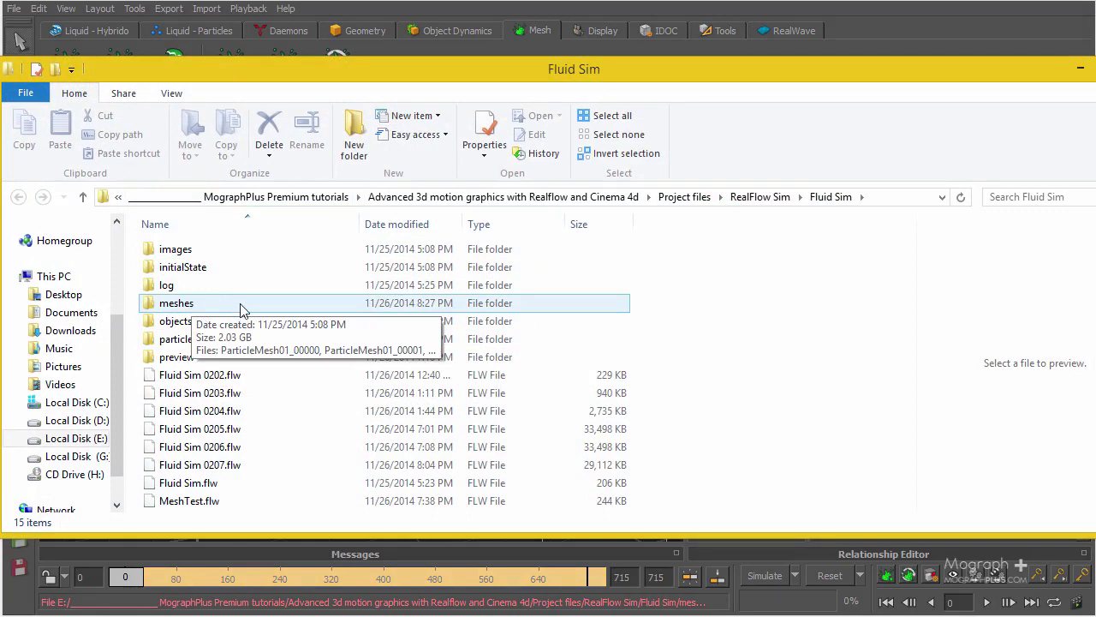
mouse_move(202, 345)
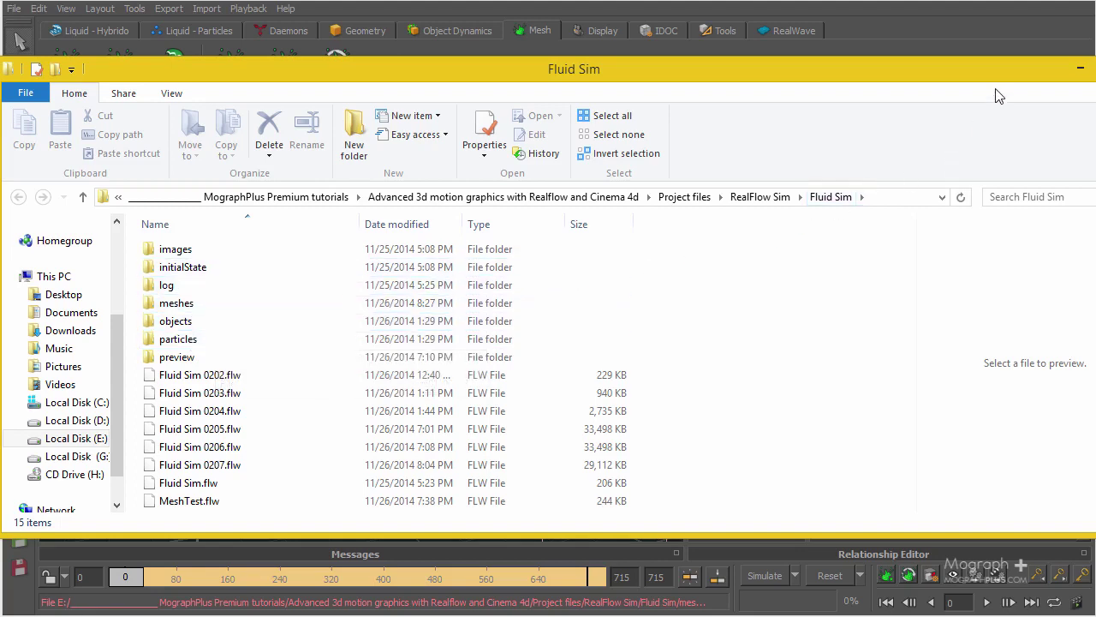
left_click_drag(987, 70, 825, 122)
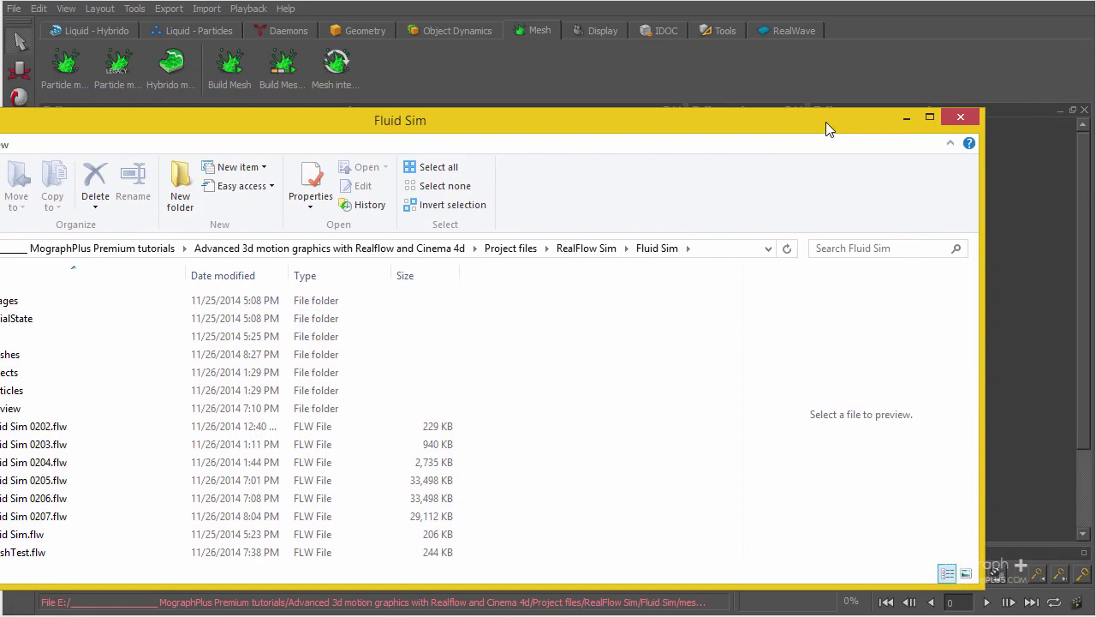
left_click(961, 120)
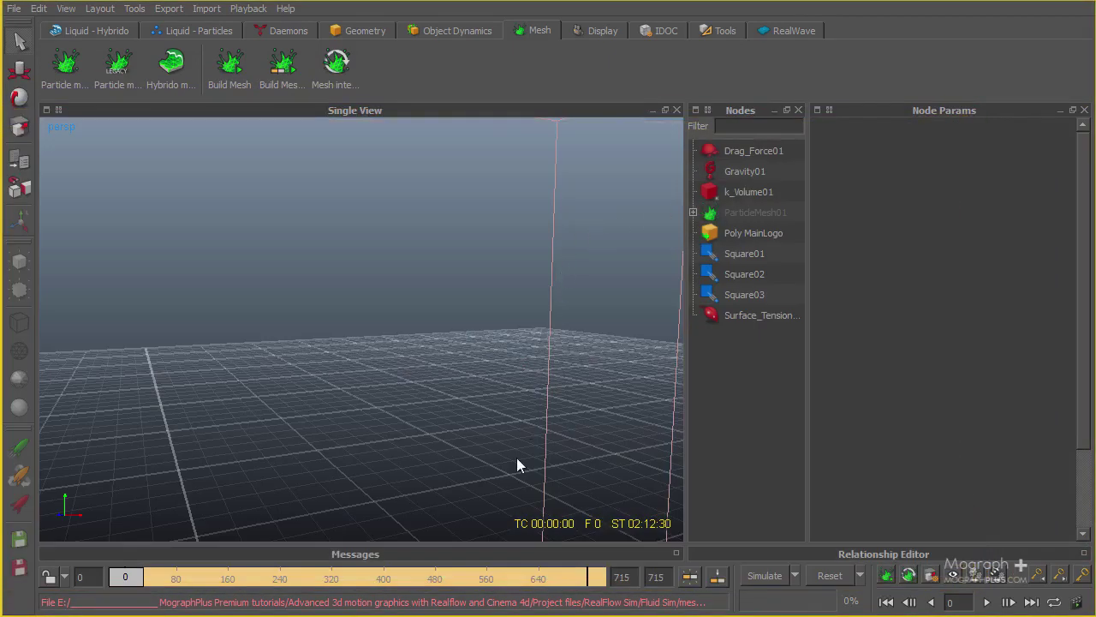
- Activate ParticleMesh01 for building again, go to frame 209 and bring the whole shaded logo into view
left_click(742, 214)
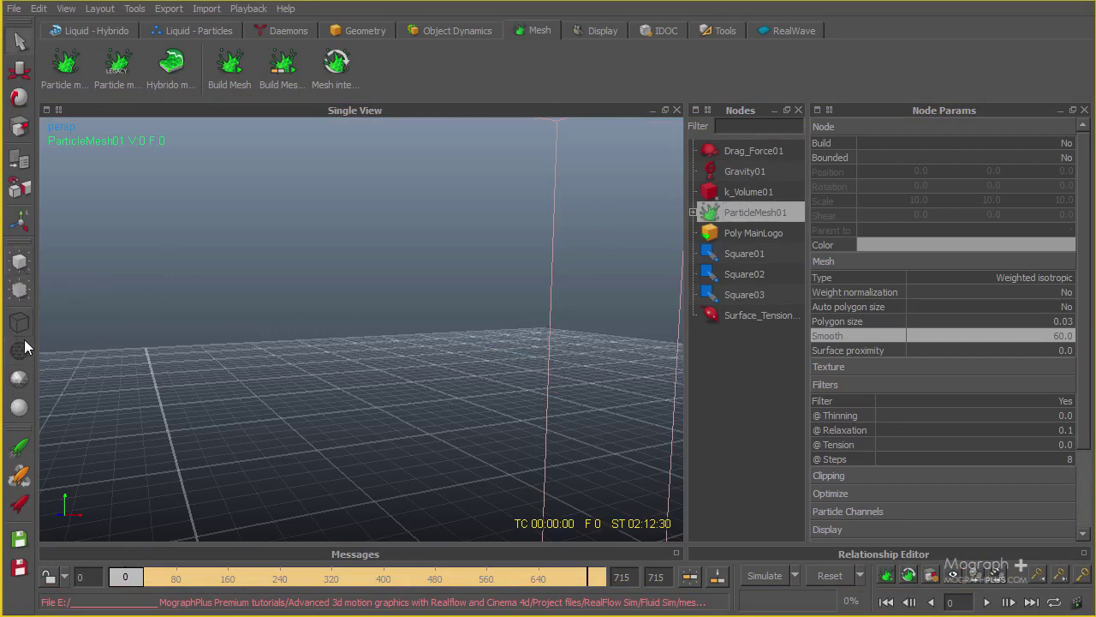
left_click(259, 578)
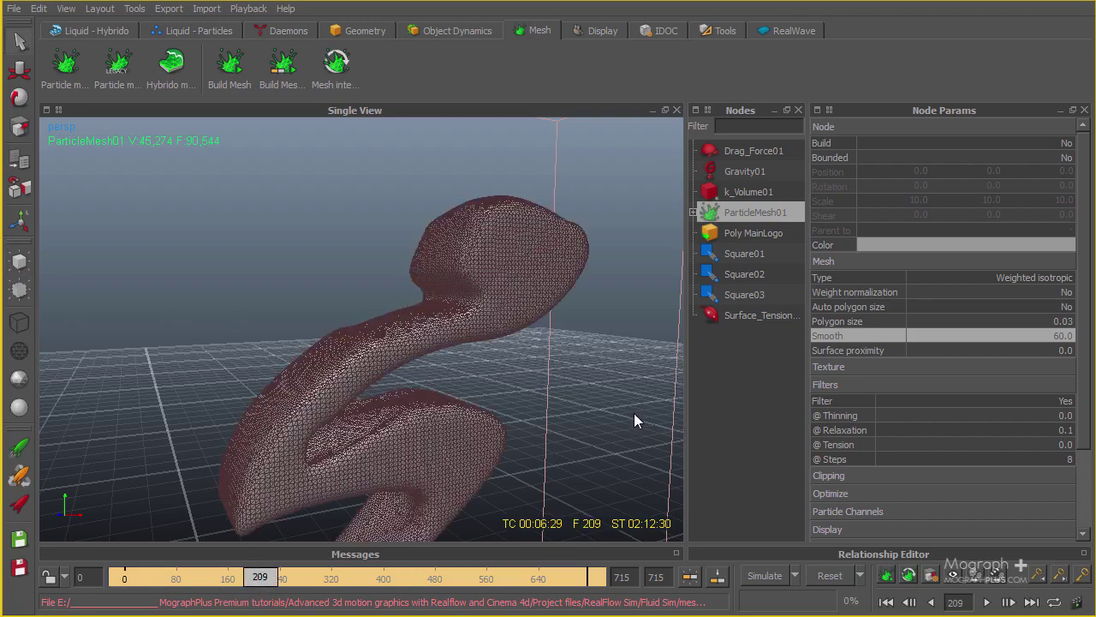
left_click(17, 449)
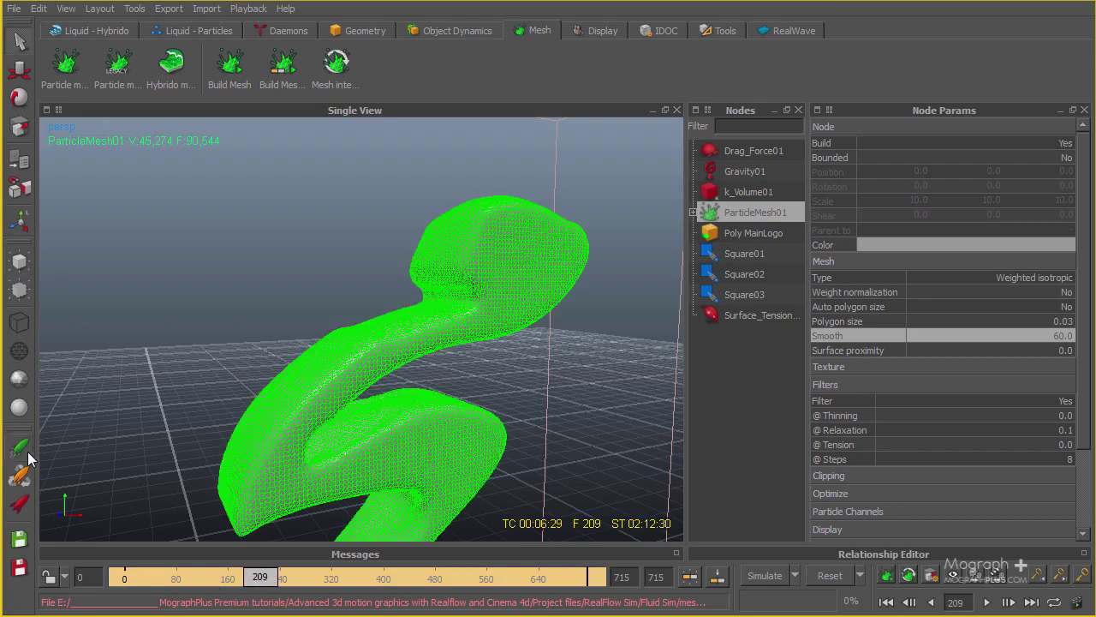
left_click(399, 421)
left_click_drag(399, 421, 312, 388, "alt")
left_click_drag(346, 423, 329, 399, "alt")
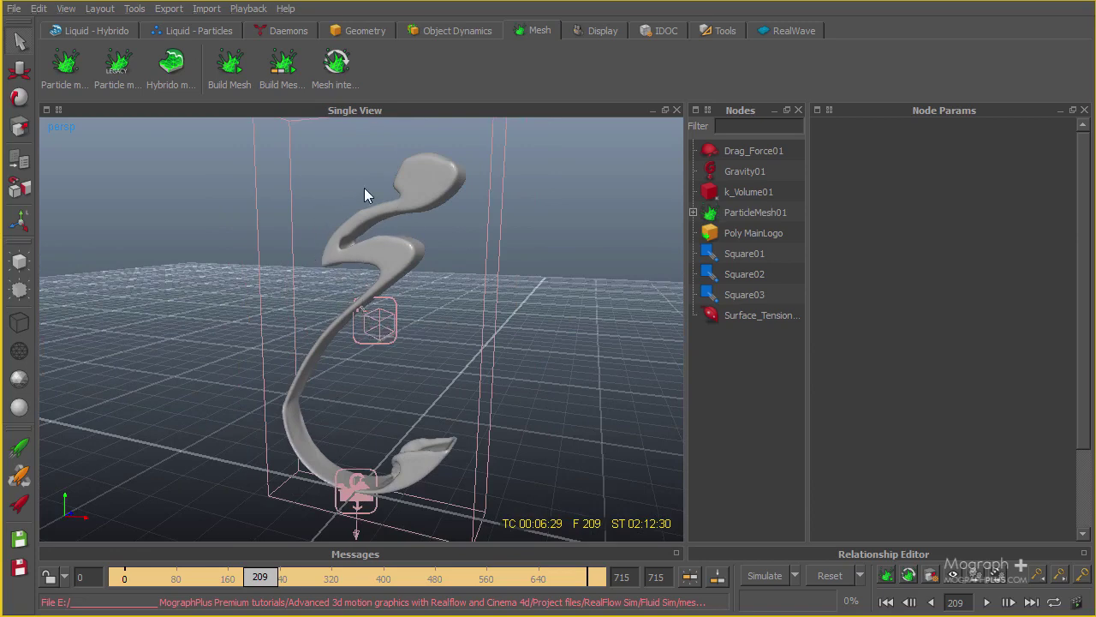
- Generate a video preview of the cached frames and move its window clear of the node list
left_click(252, 10)
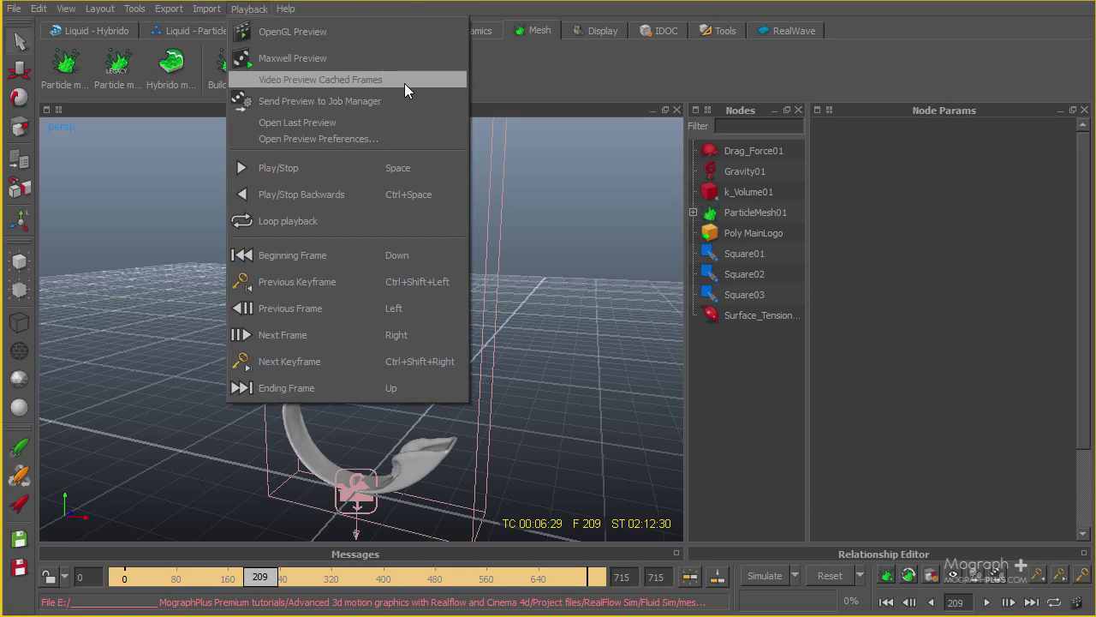
left_click(404, 83)
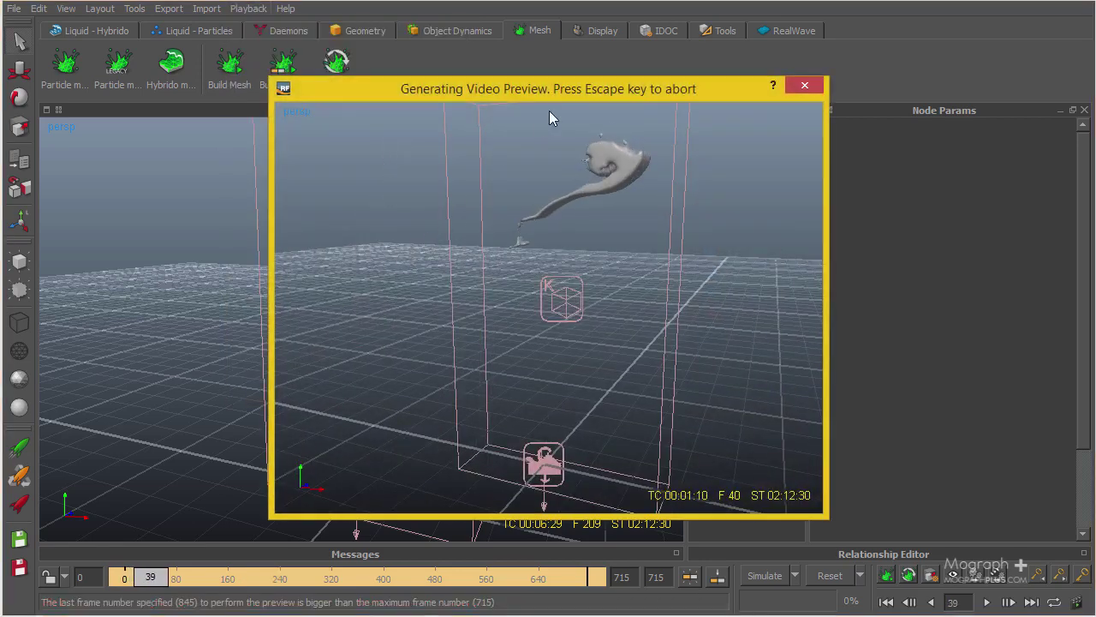
left_click_drag(565, 83, 413, 10)
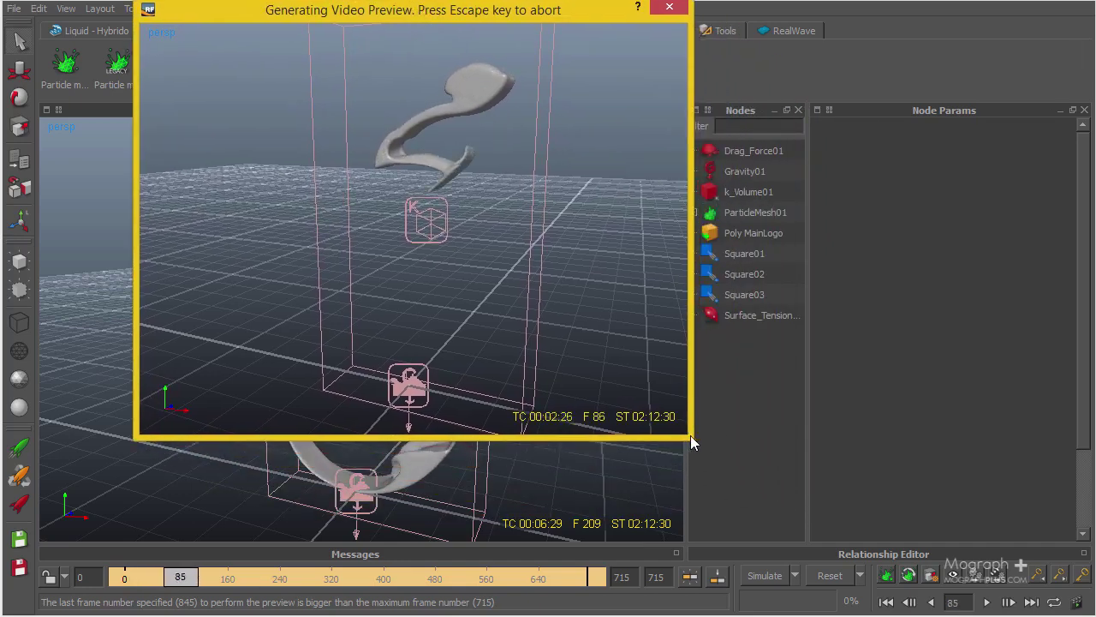
- Play the generated preview, scrub back to around frame 408, review the logo formation again and close the Movie Player
key("Escape")
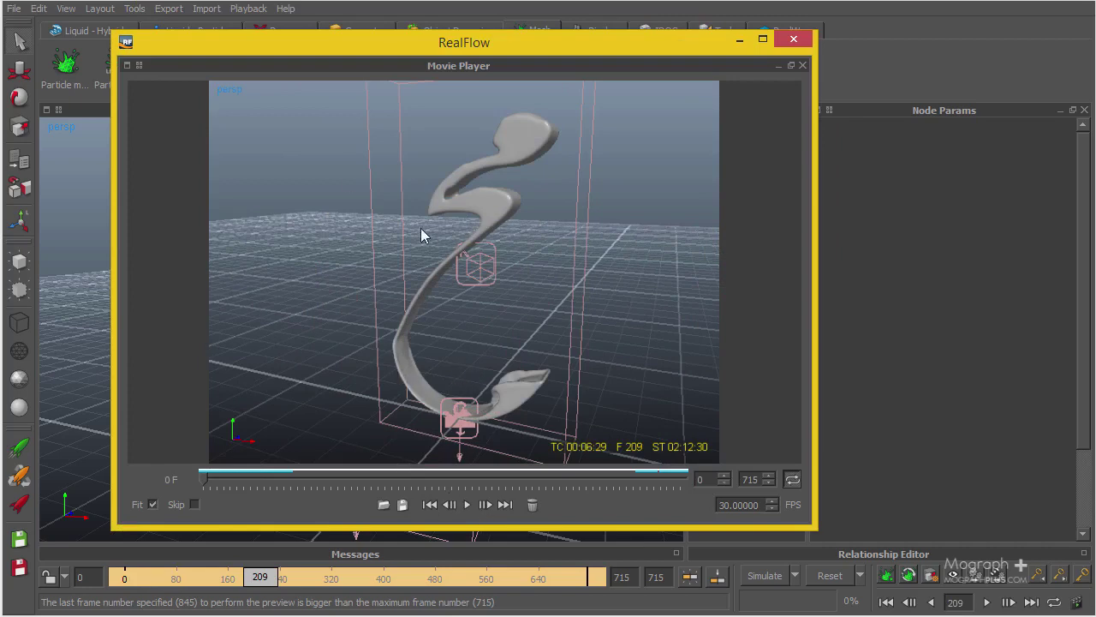
left_click(466, 504)
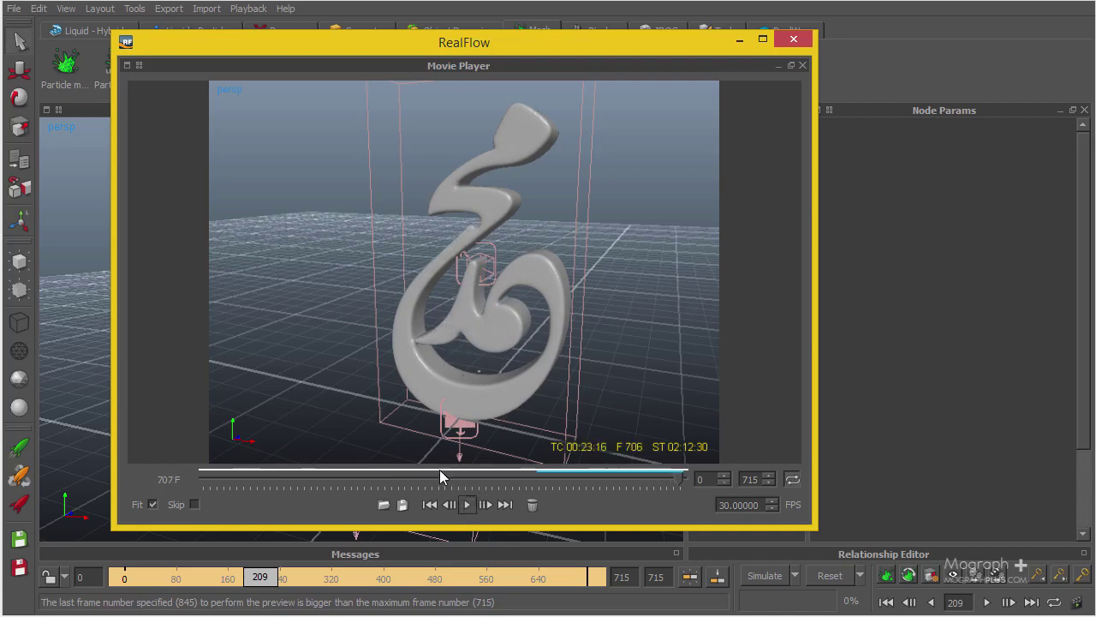
left_click_drag(677, 478, 473, 482)
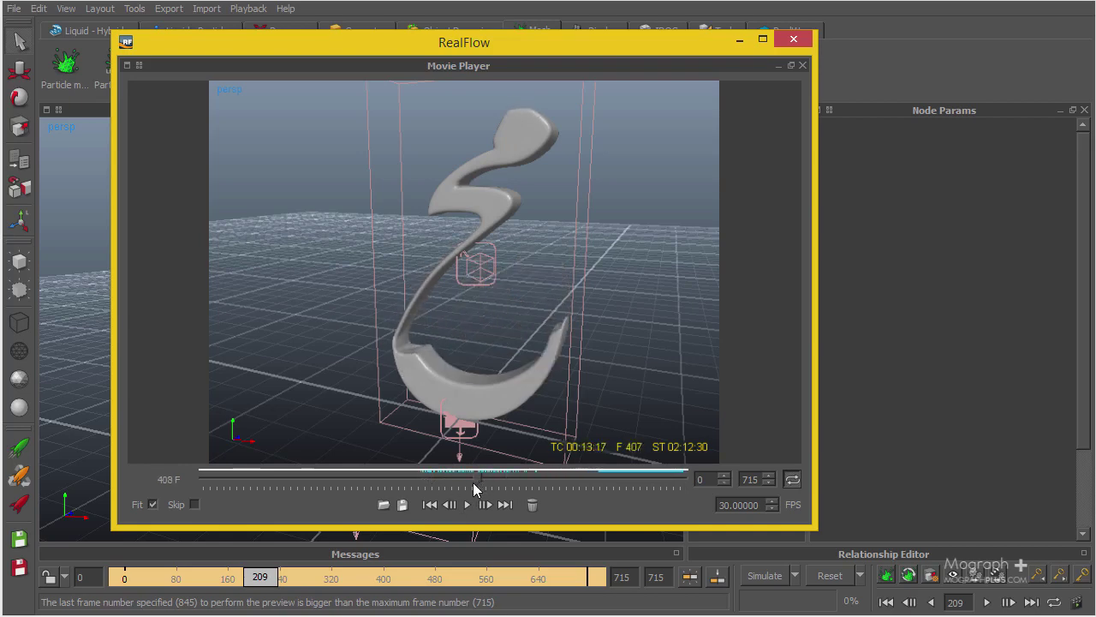
left_click(465, 506)
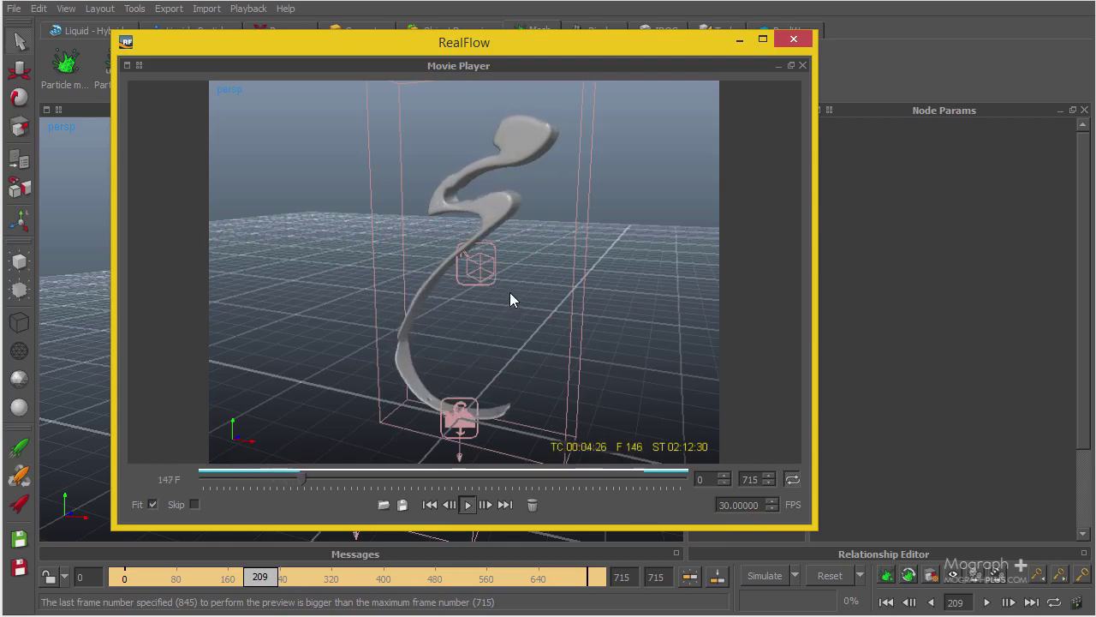
left_click(467, 504)
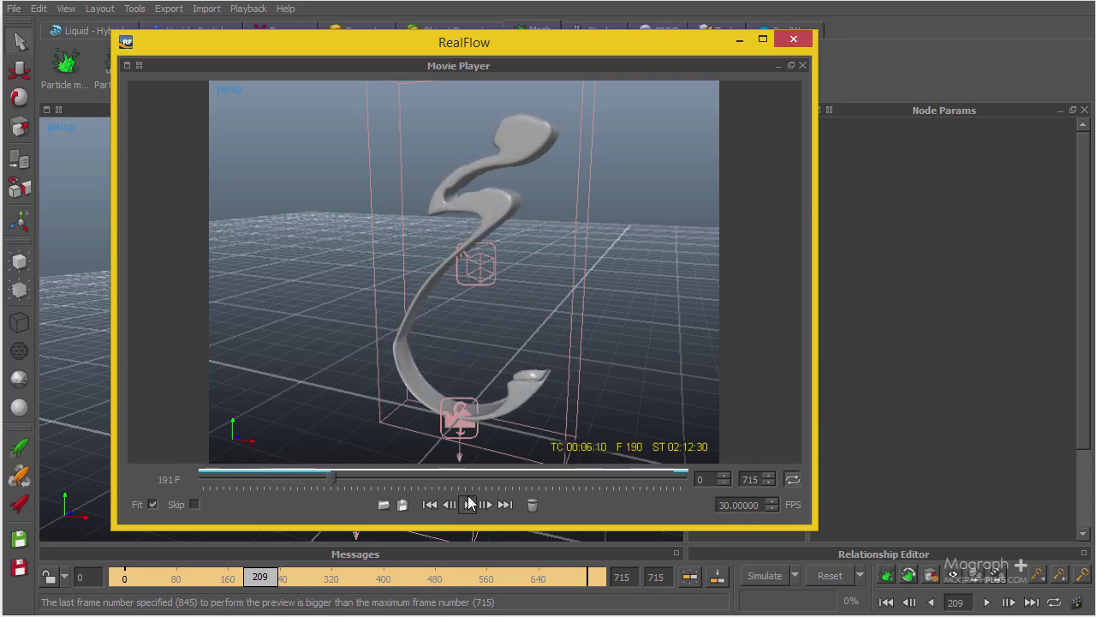
left_click(792, 41)
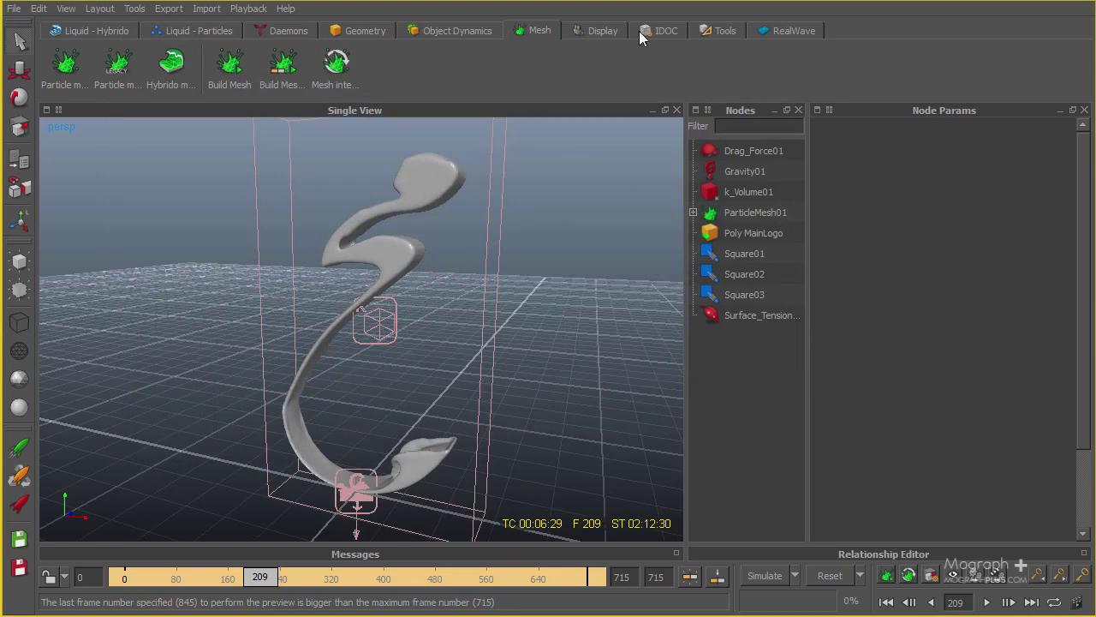
- Open the Retime Simulation tool, set the time factor to 2 and pause the timing example
left_click(718, 31)
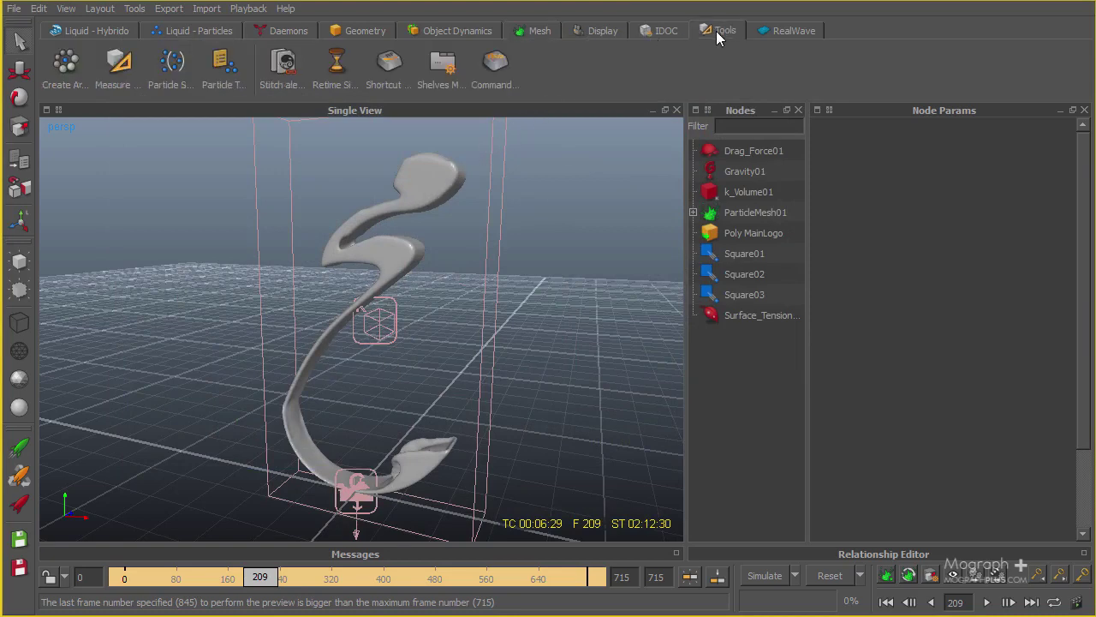
left_click(335, 69)
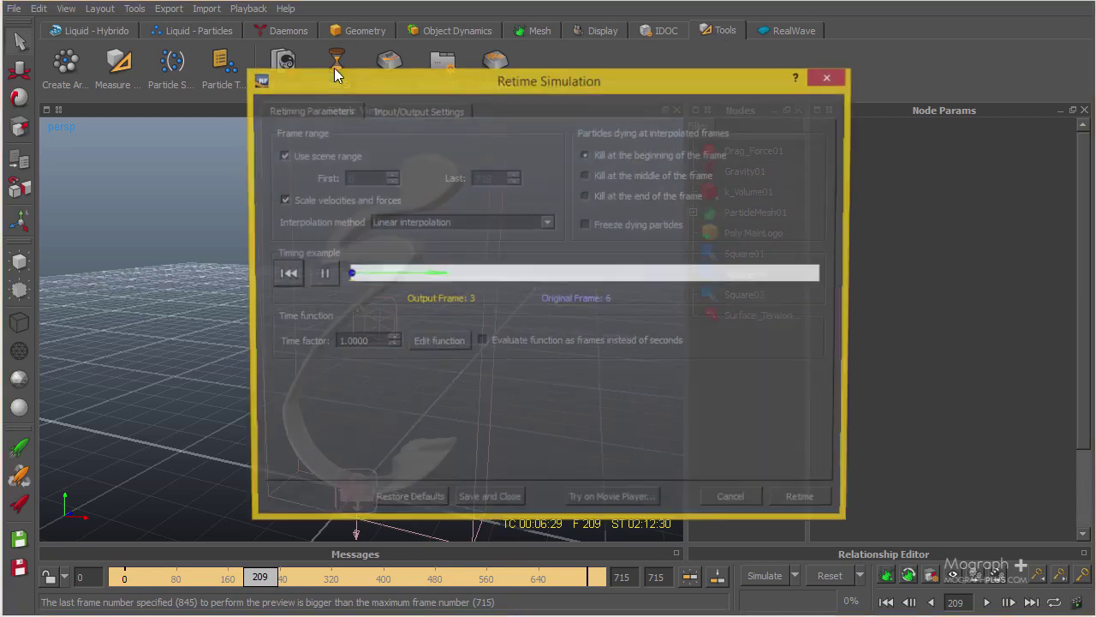
left_click_drag(395, 83, 342, 128)
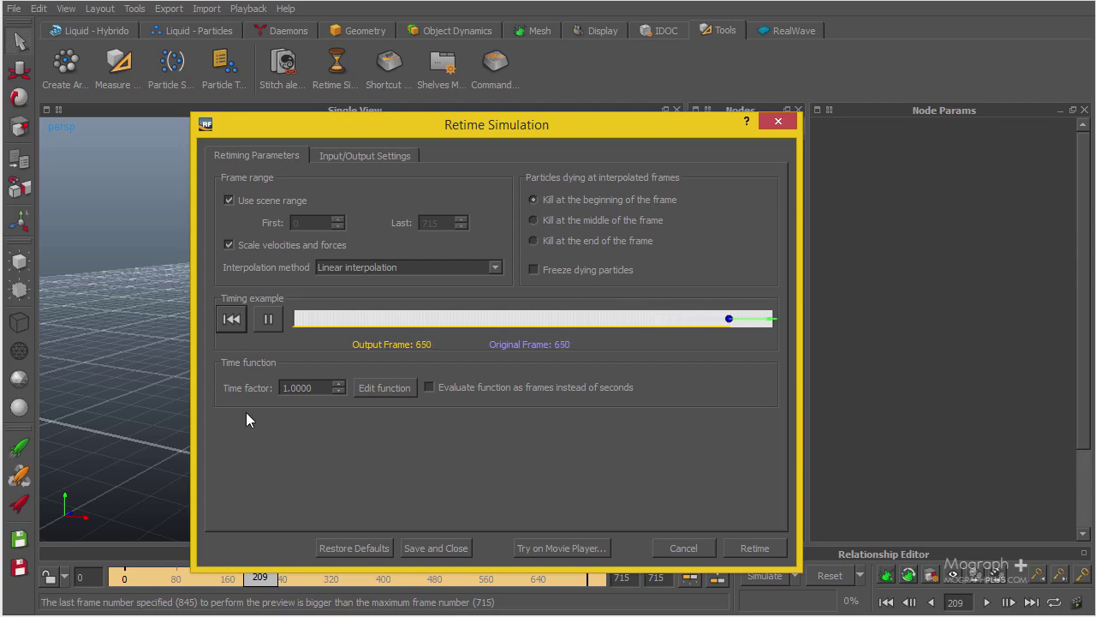
double_click(314, 387)
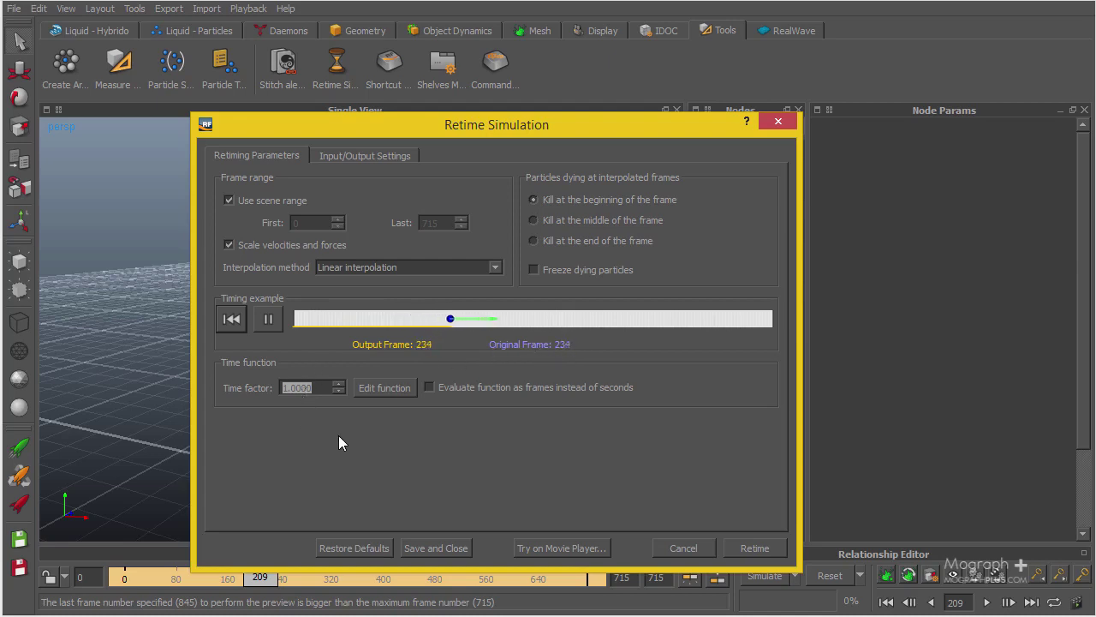
type("2")
key("Return")
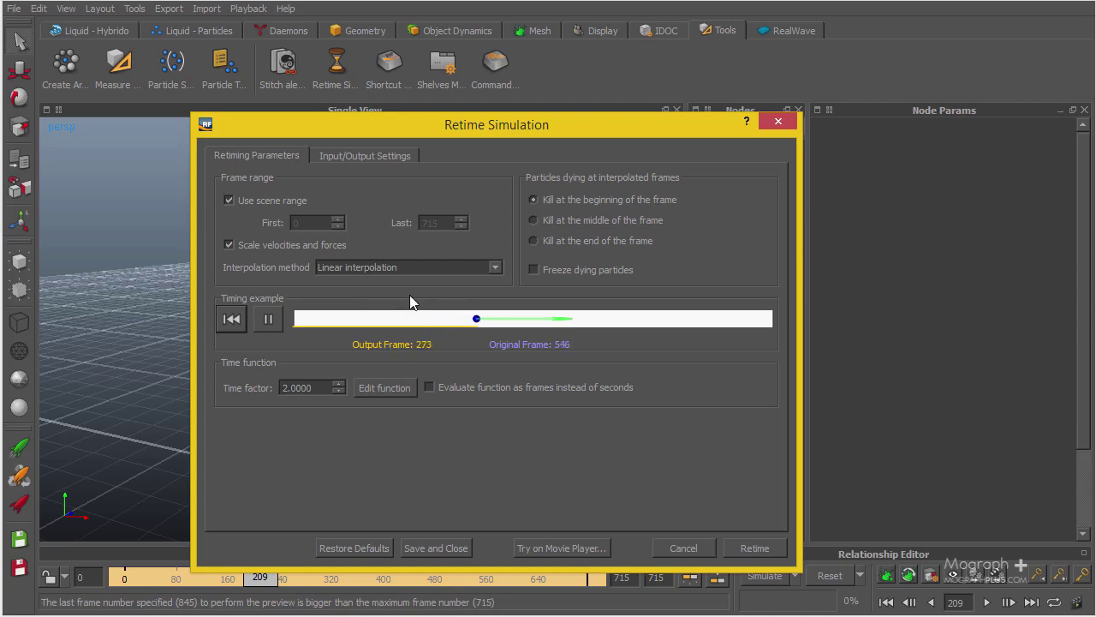
left_click(267, 318)
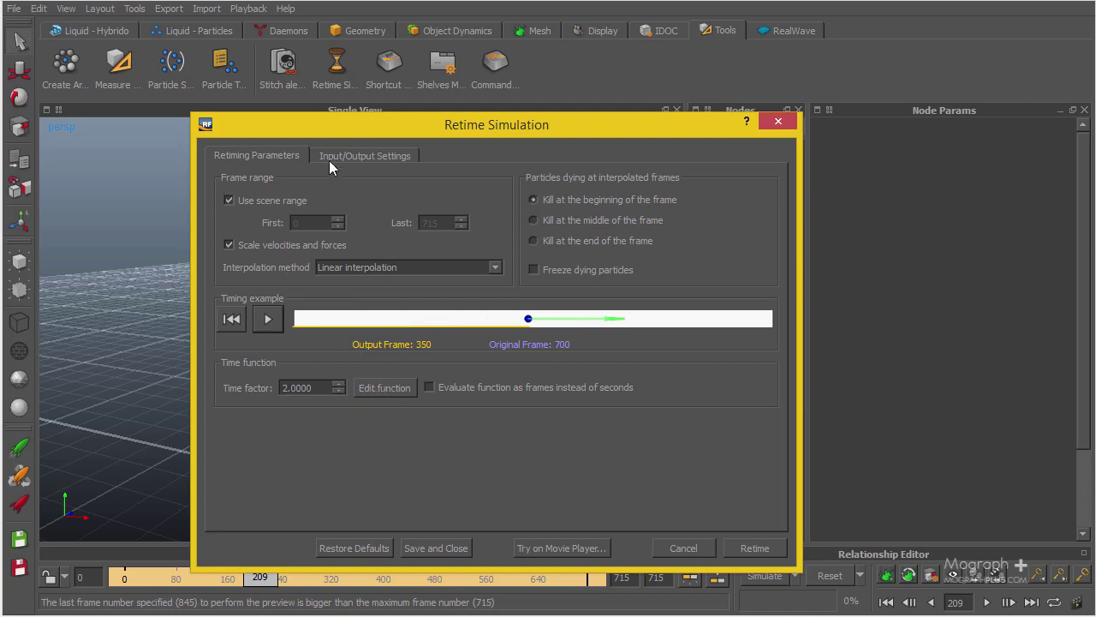
- Review which node caches are included in the retiming, collapsing the ParticleMesh01, Poly MainLogo and Square01 to Square03 entries
left_click(395, 155)
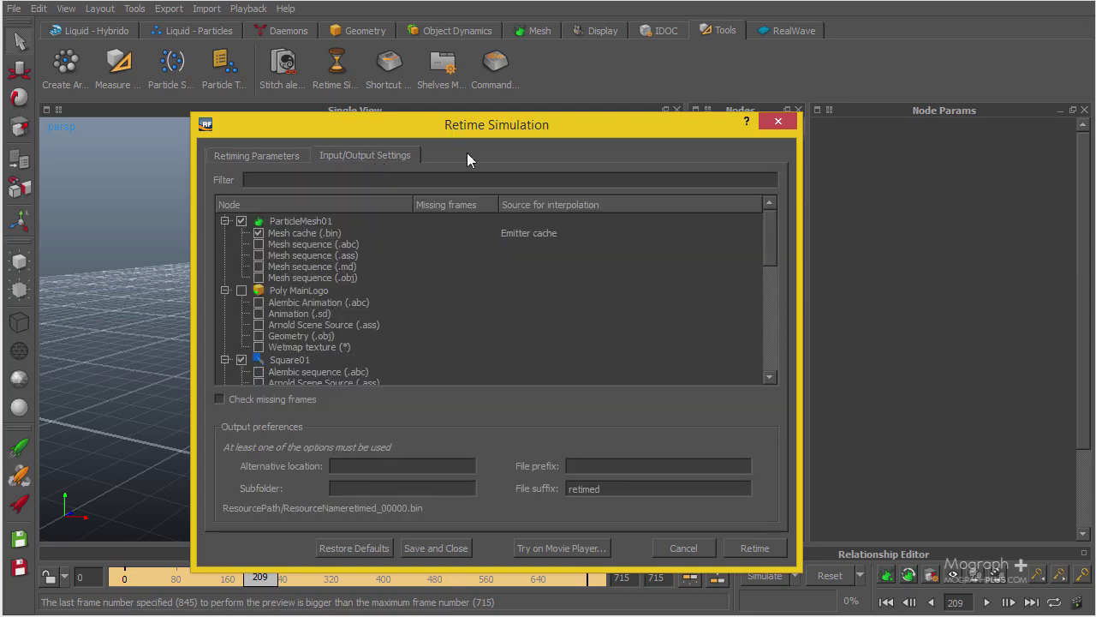
mouse_move(774, 240)
left_mouse_down()
mouse_move(768, 323)
mouse_move(770, 232)
left_mouse_up()
scroll(329, 293, "down", 1)
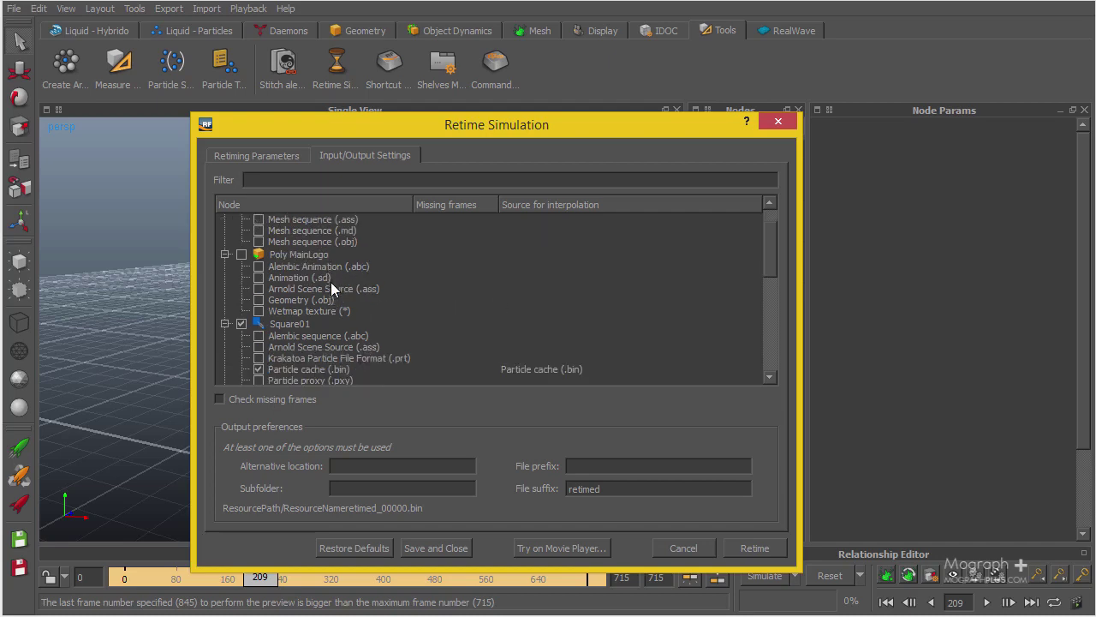
scroll(331, 289, "down", 1)
scroll(315, 312, "up", 2)
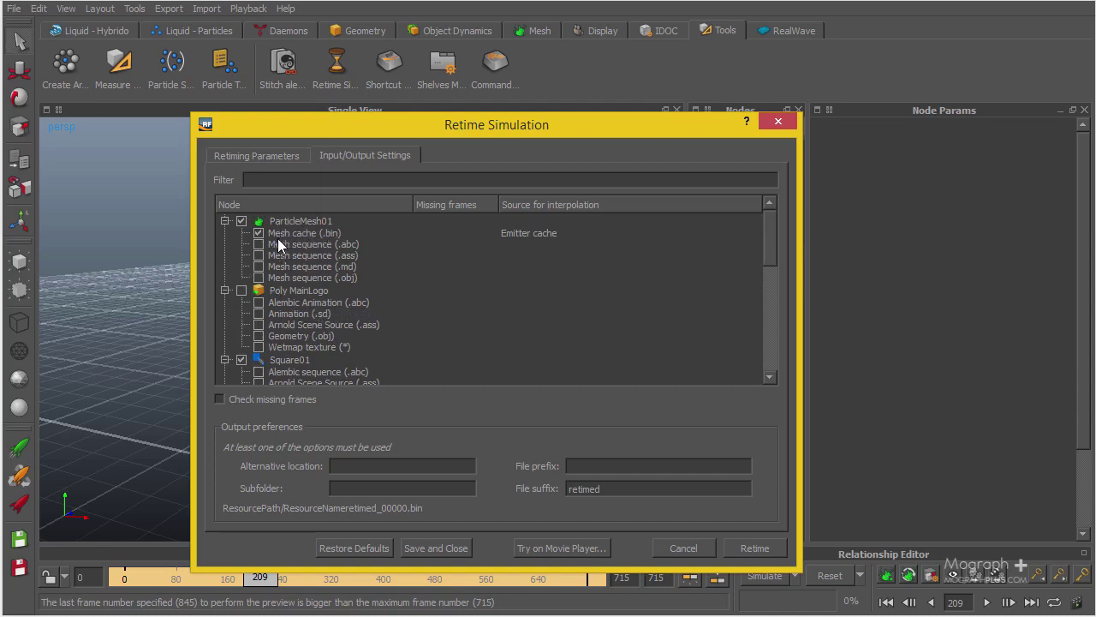
left_click(226, 221)
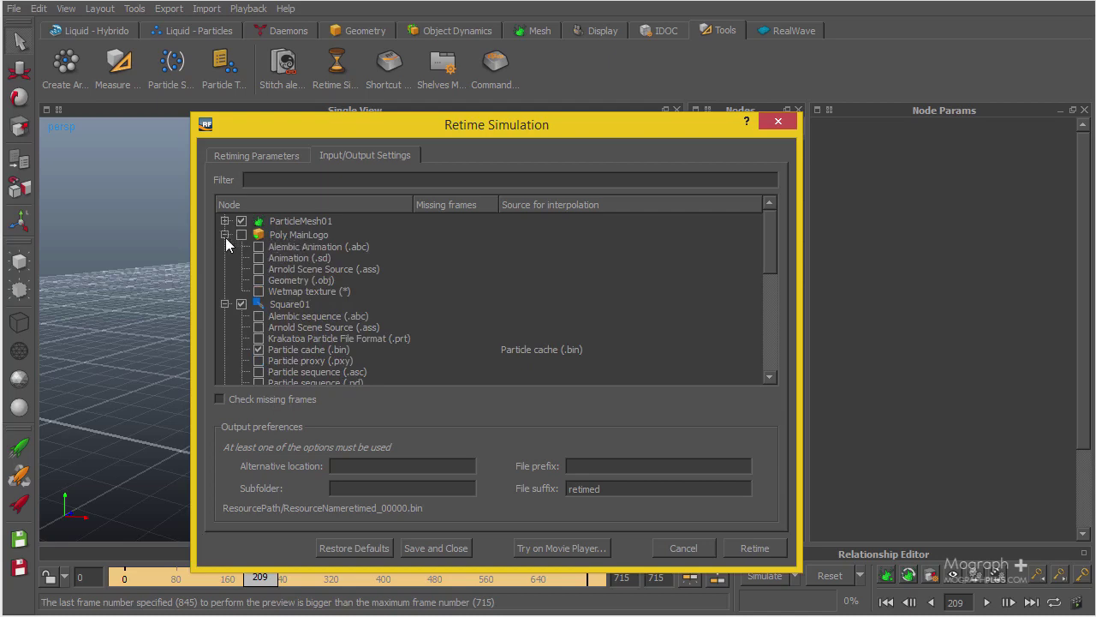
left_click(226, 235)
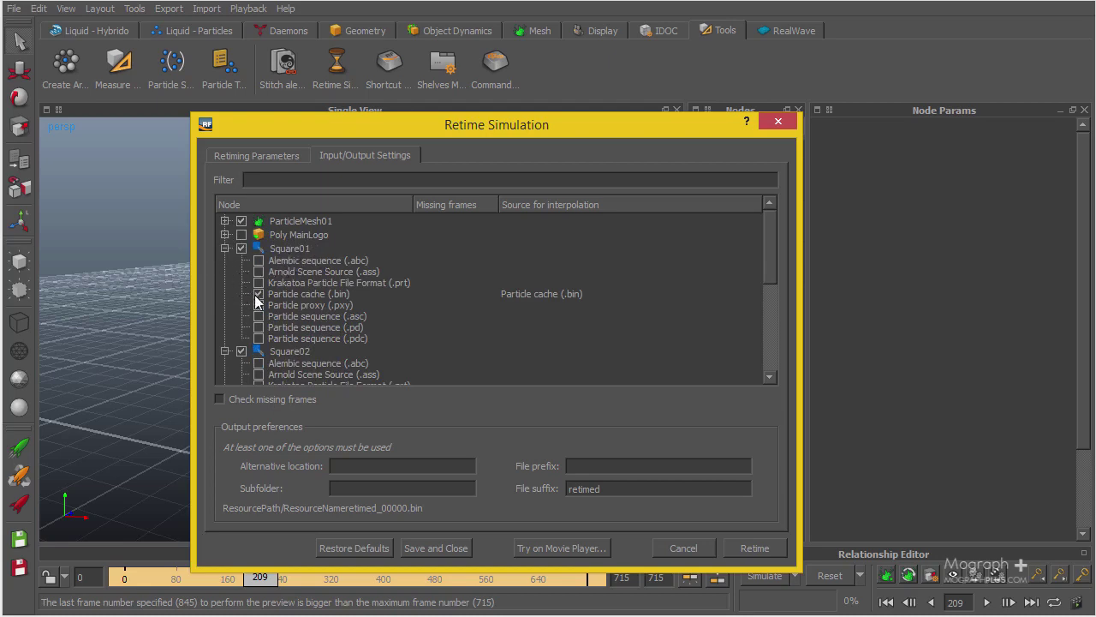
left_click(224, 247)
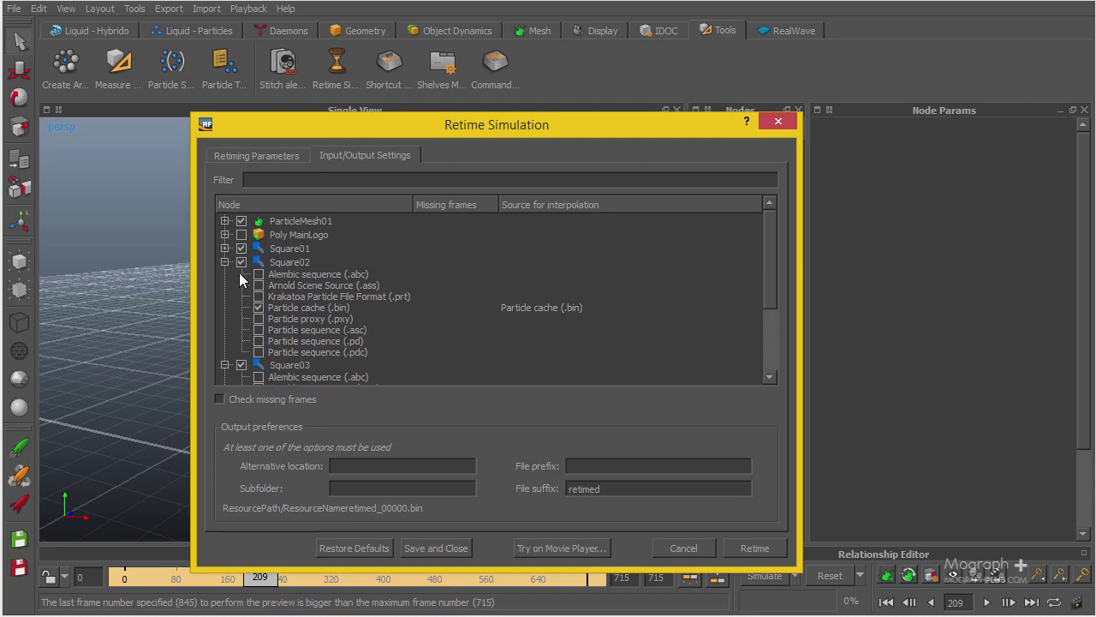
left_click(223, 261)
left_click(228, 275)
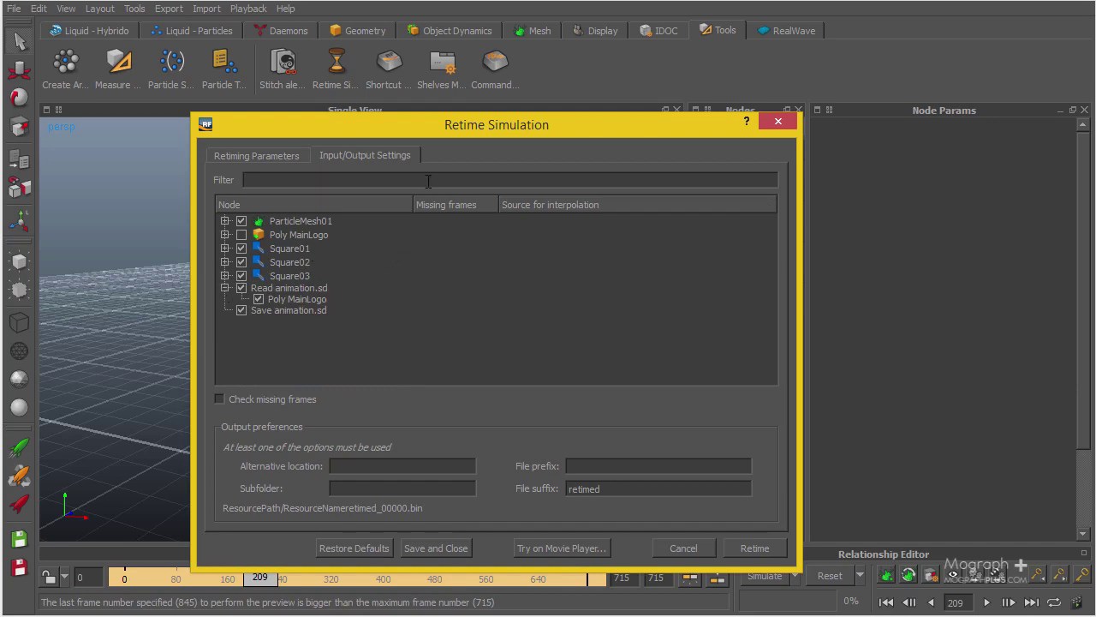
- Set the retiming output subfolder to Retimed, keep the file suffix retimed, and run the retiming
left_click_drag(468, 133, 754, 118)
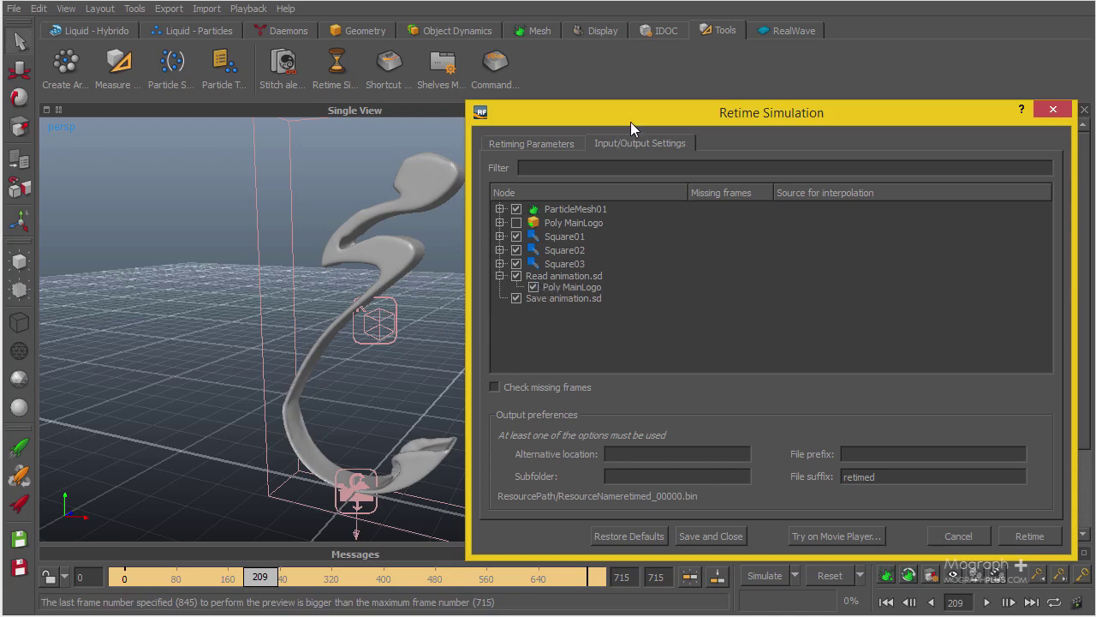
left_click_drag(630, 122, 486, 114)
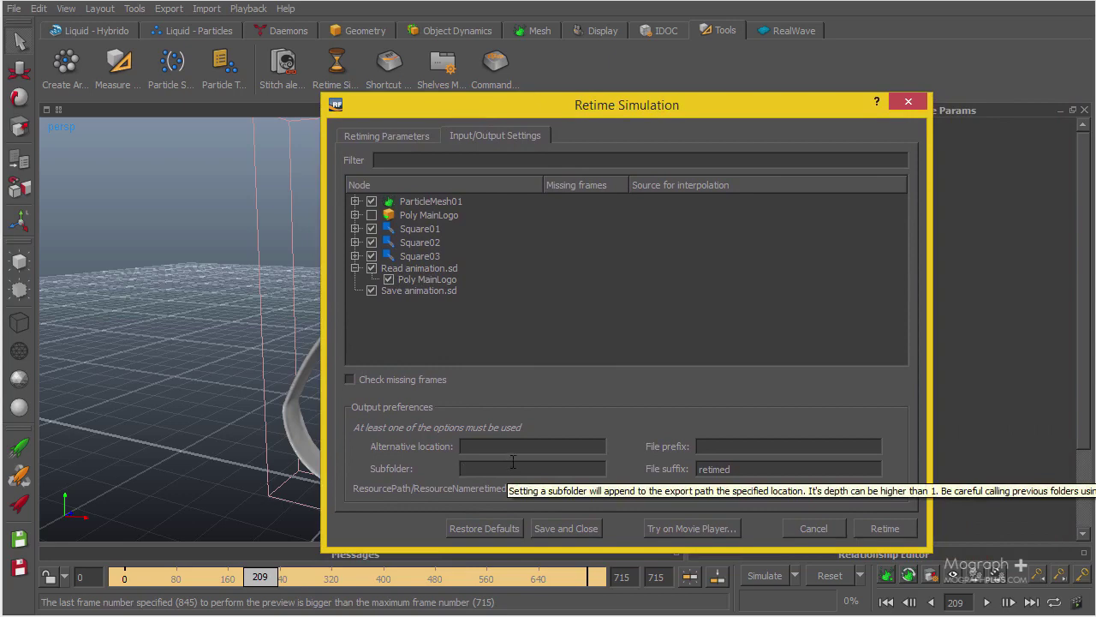
left_click(513, 461)
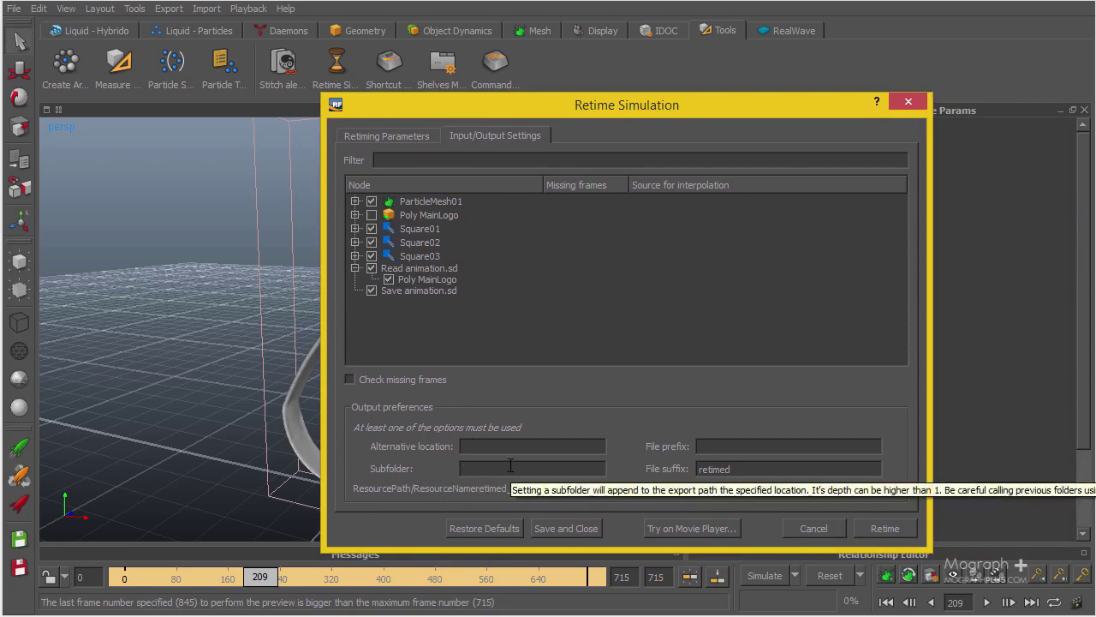
type("Retimed")
left_click(757, 472)
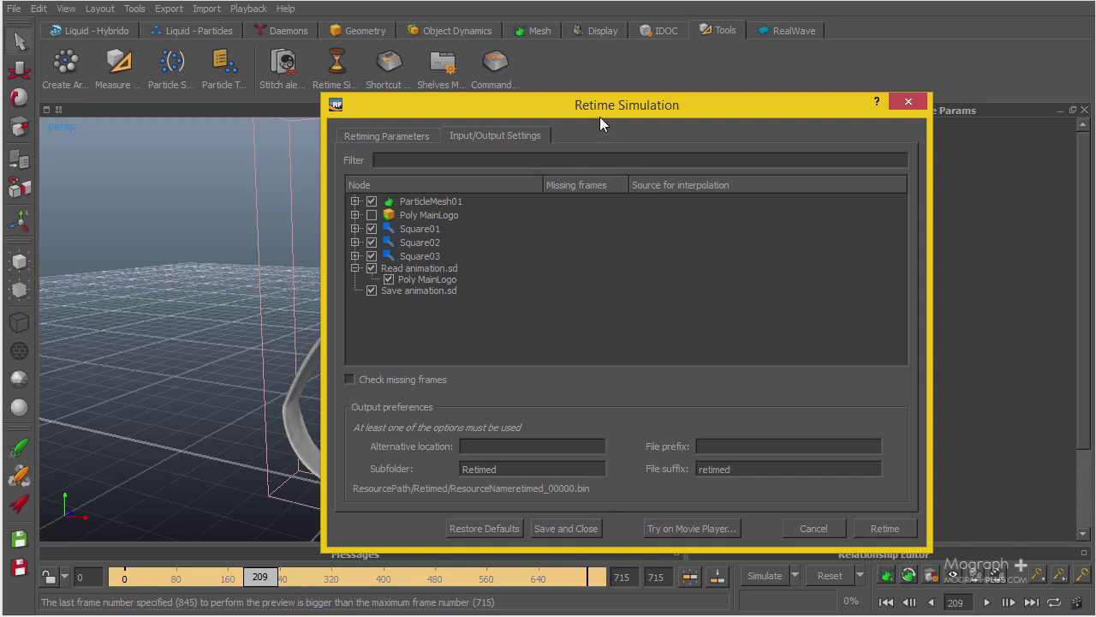
left_click_drag(601, 117, 530, 109)
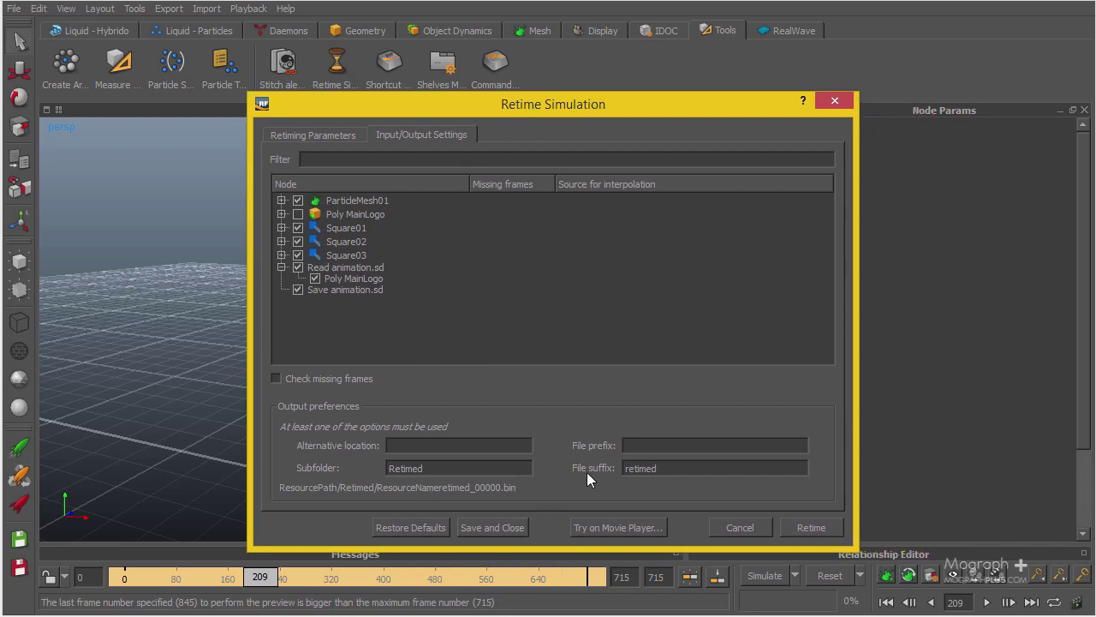
left_click(649, 445)
left_click(671, 469)
left_click(811, 527)
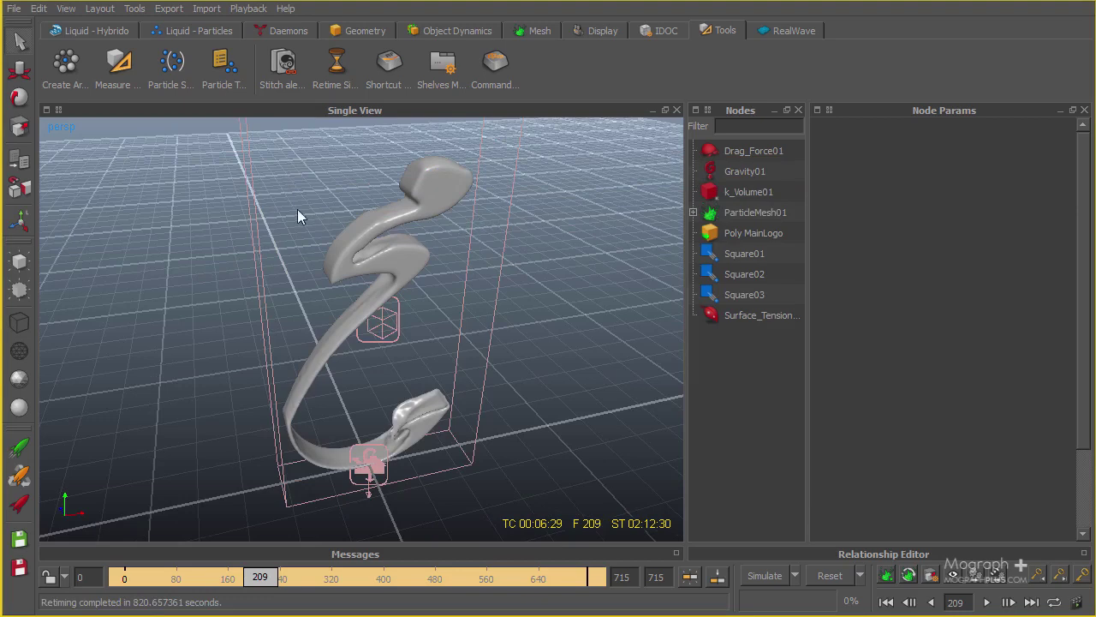
- Open the project folder, inspect the retimed mesh files in the meshes folder's Retimed subfolder and return to the project root
left_click(16, 11)
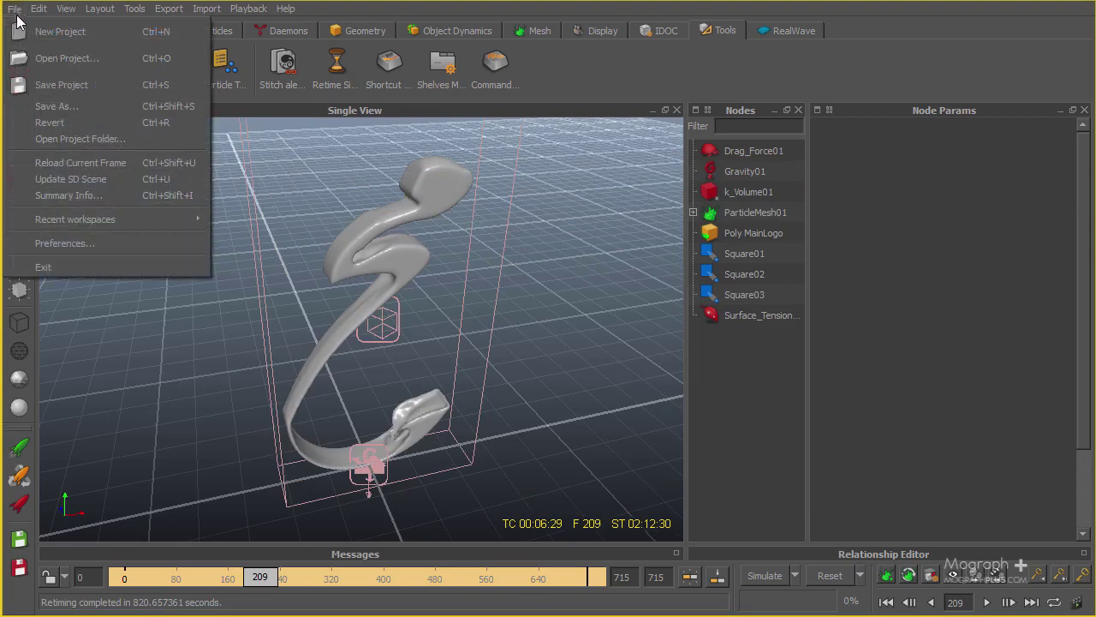
left_click(151, 135)
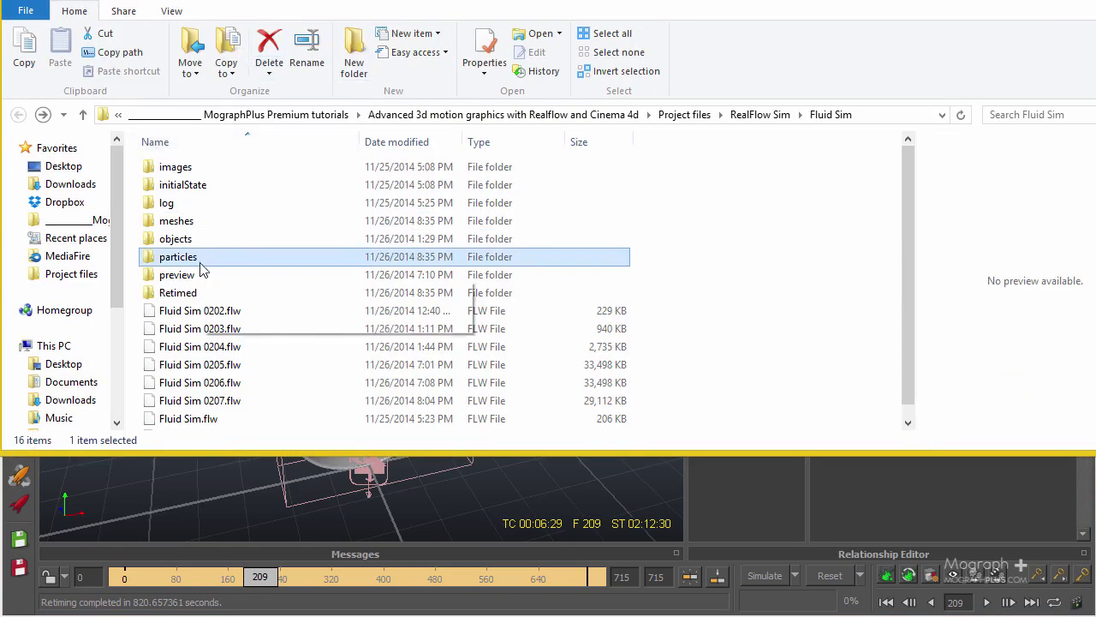
double_click(200, 222)
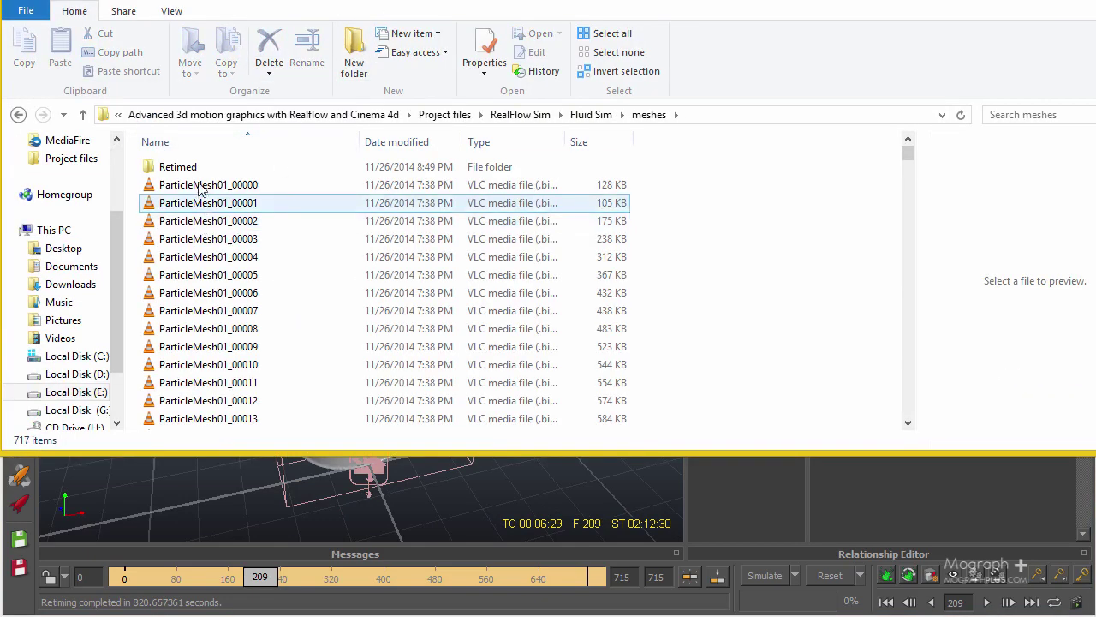
double_click(200, 171)
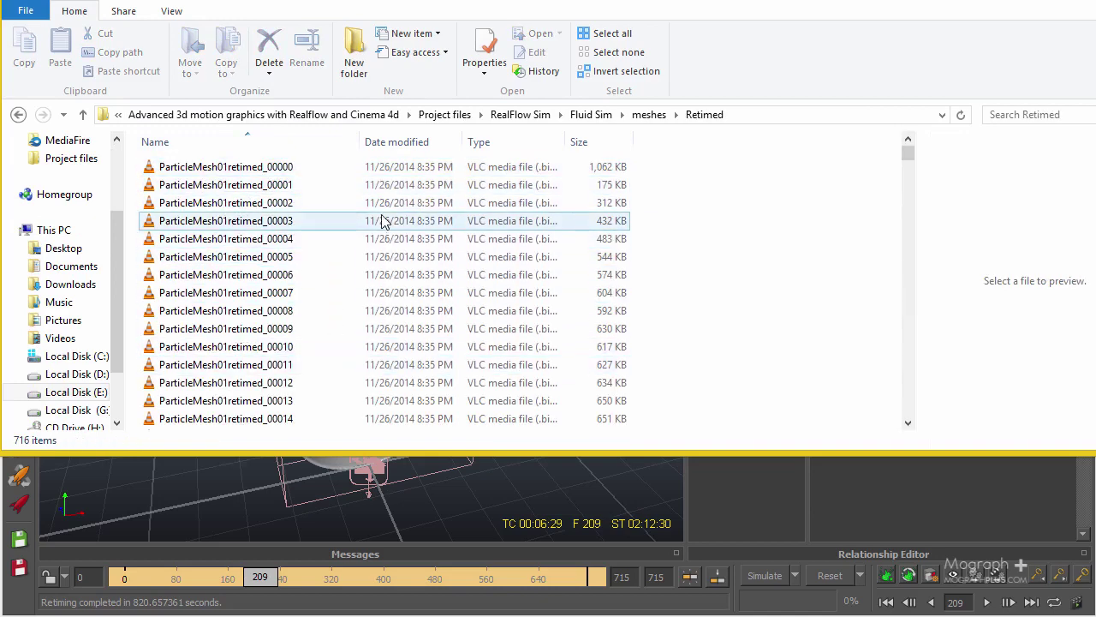
left_click(17, 114)
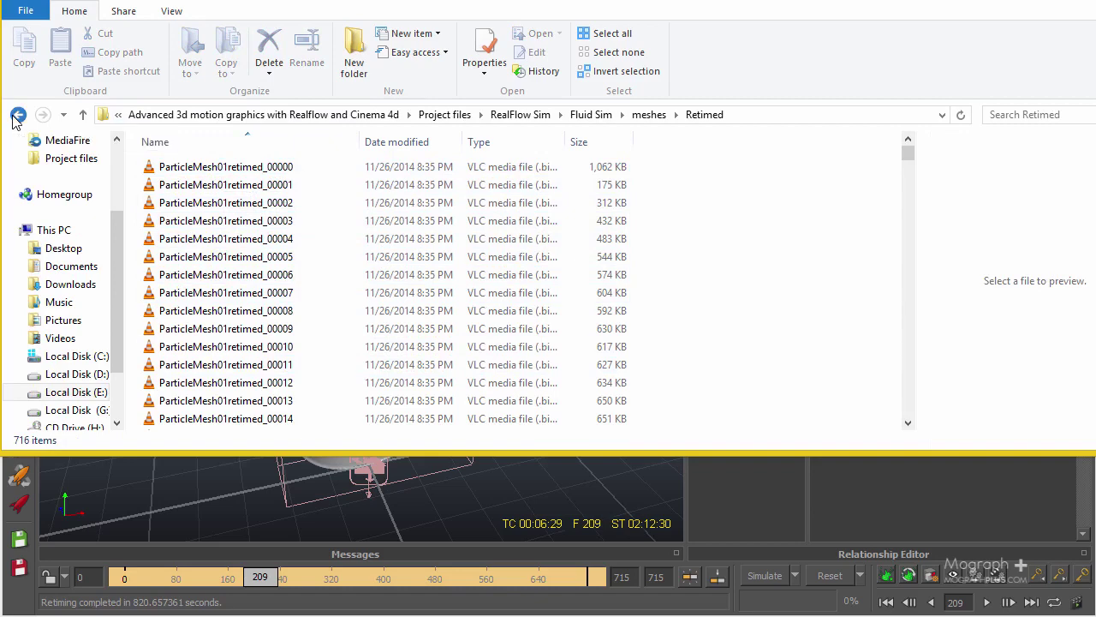
left_click(17, 115)
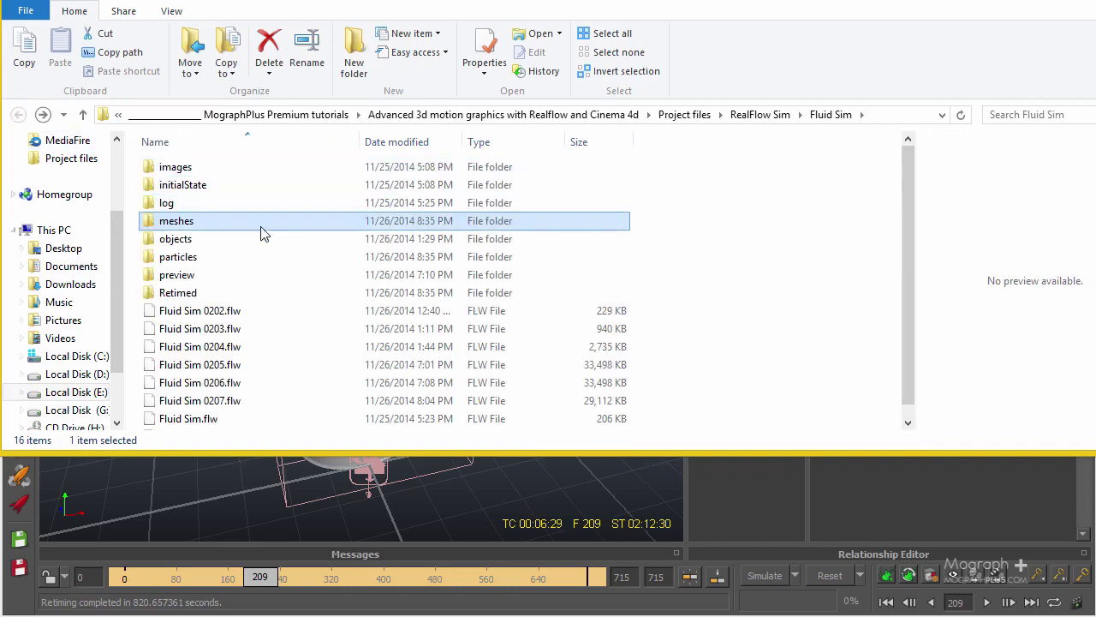
- Inspect the retimed particle files in the particles folder's Retimed subfolder and go back to the particles folder
double_click(195, 257)
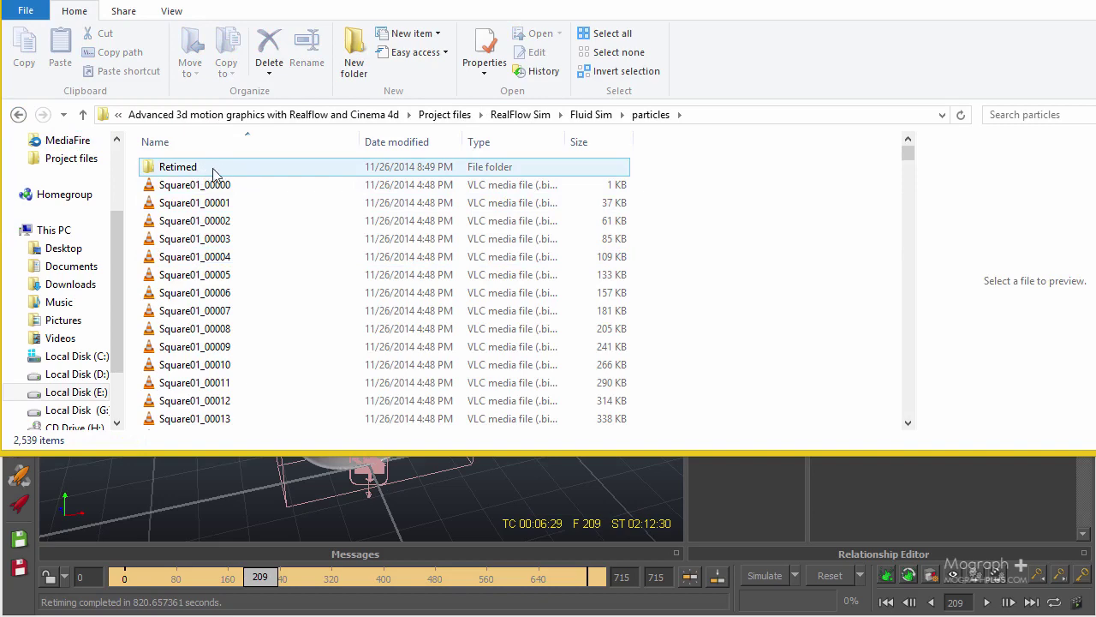
double_click(264, 170)
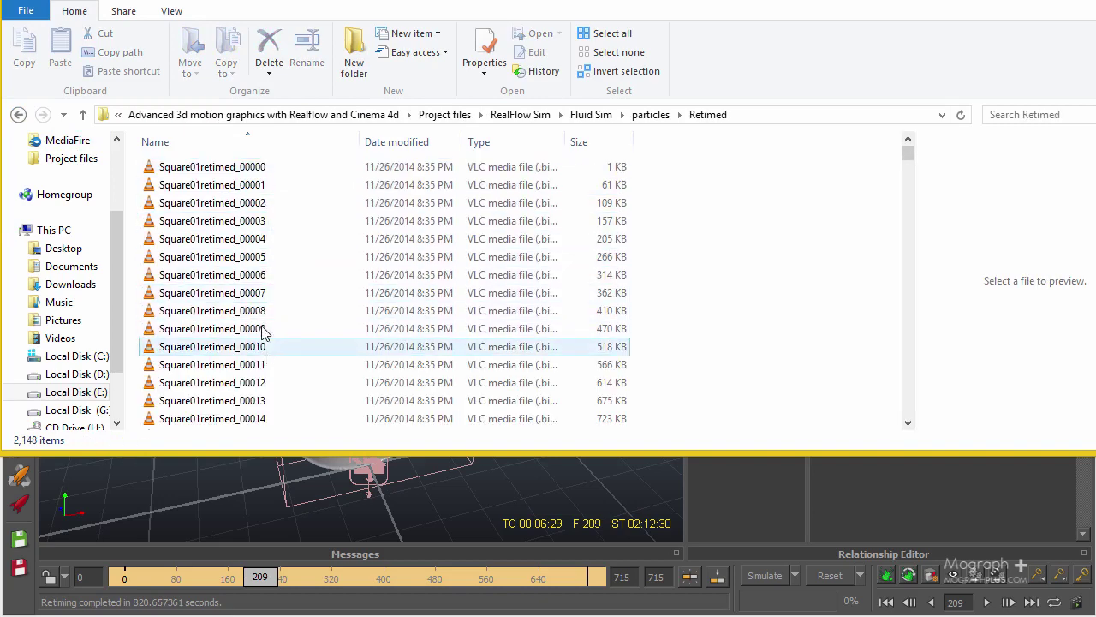
scroll(262, 296, "down", 8)
scroll(262, 308, "down", 3)
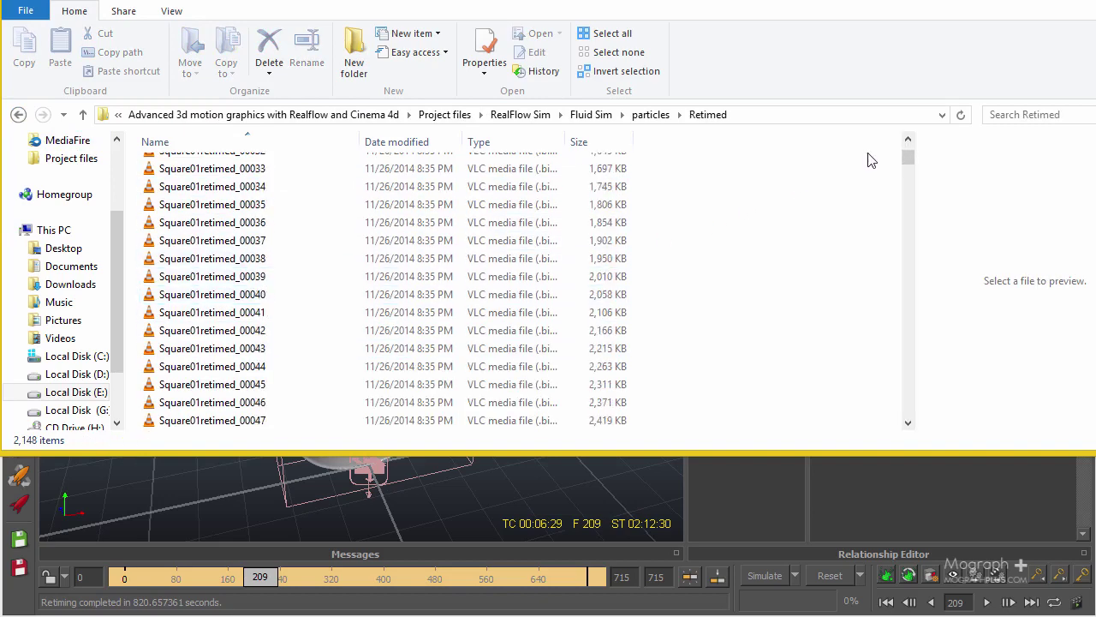
left_click(18, 114)
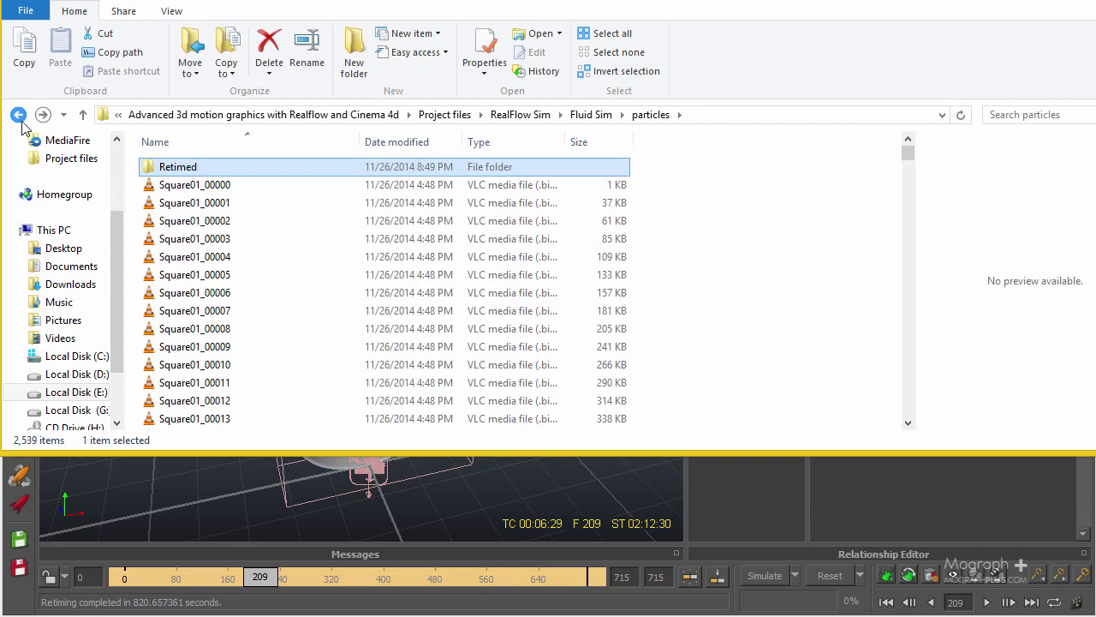
- Return to the Fluid Sim project root, recheck the particles folder's original cache files and Retimed subfolder, and go back to the root
left_click(18, 114)
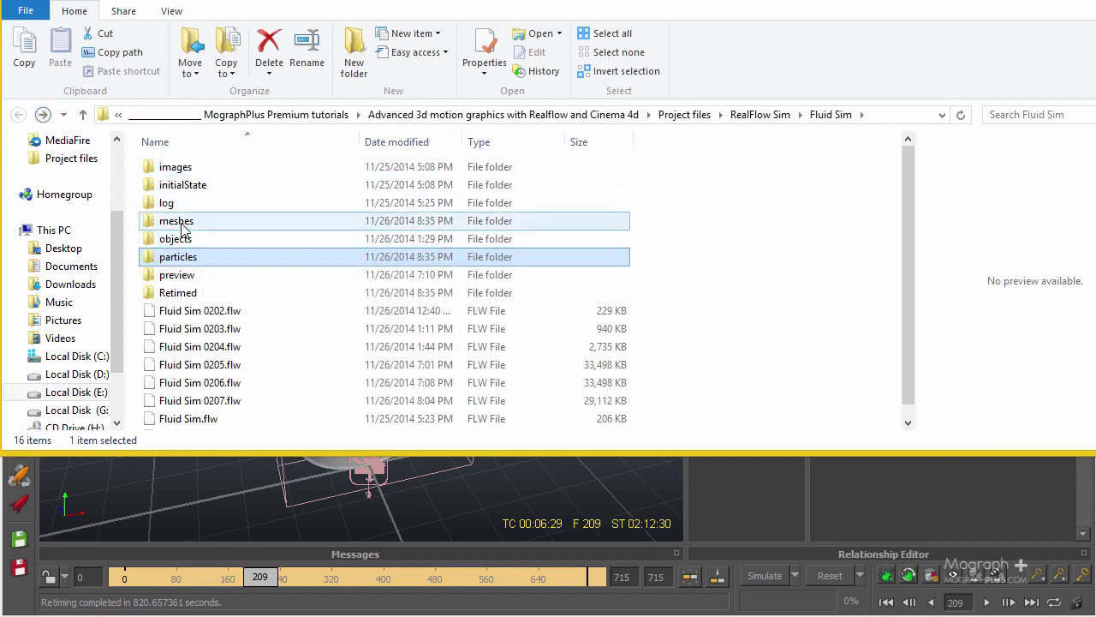
mouse_move(195, 225)
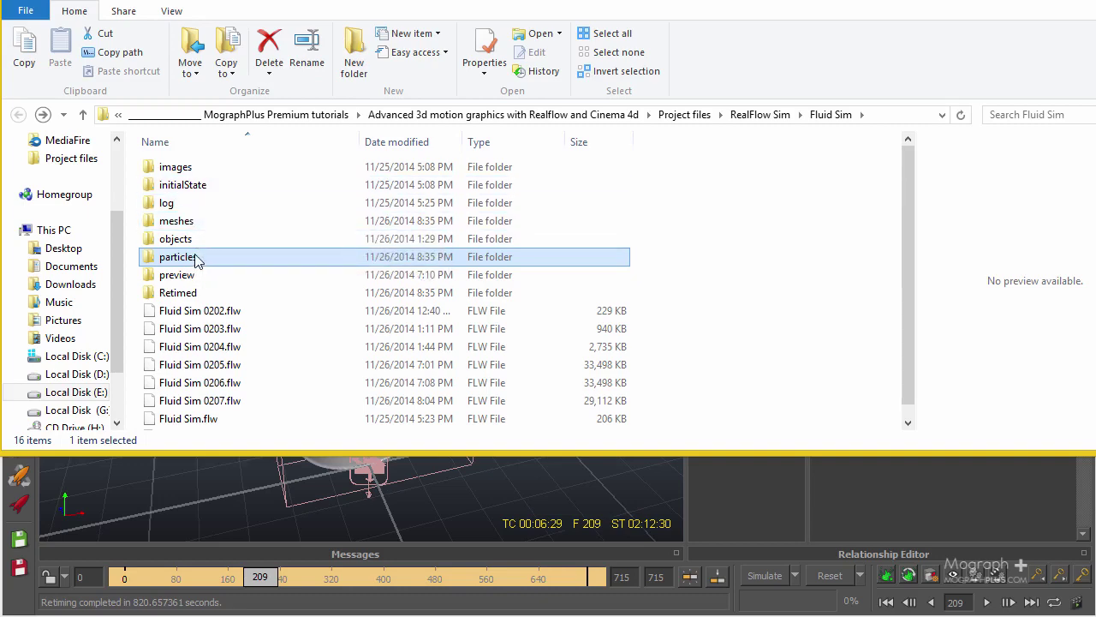
double_click(193, 259)
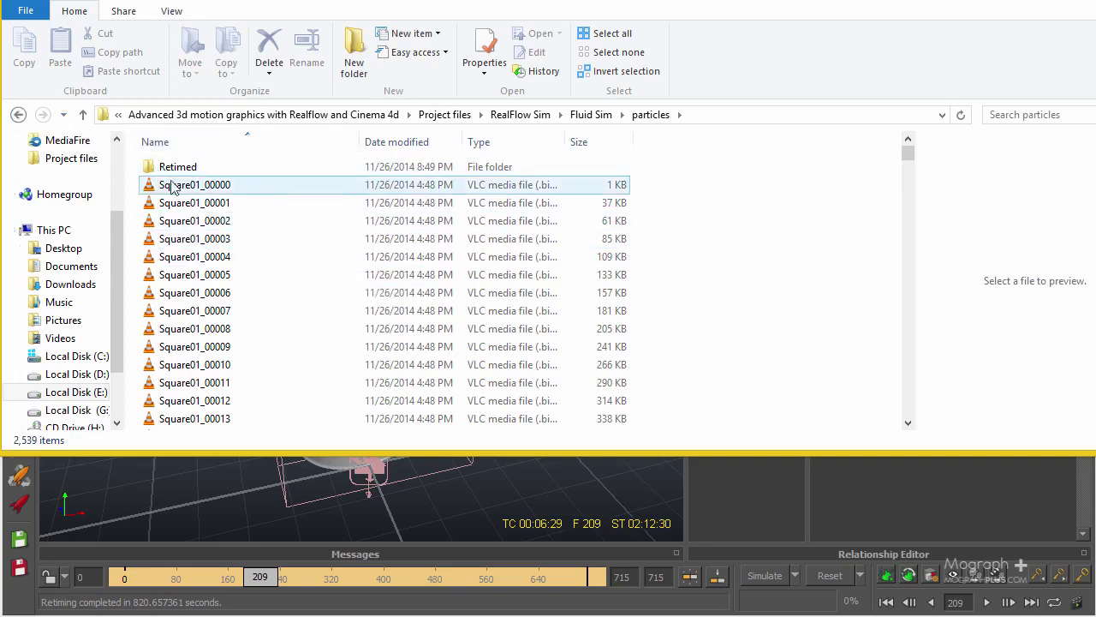
left_click(21, 114)
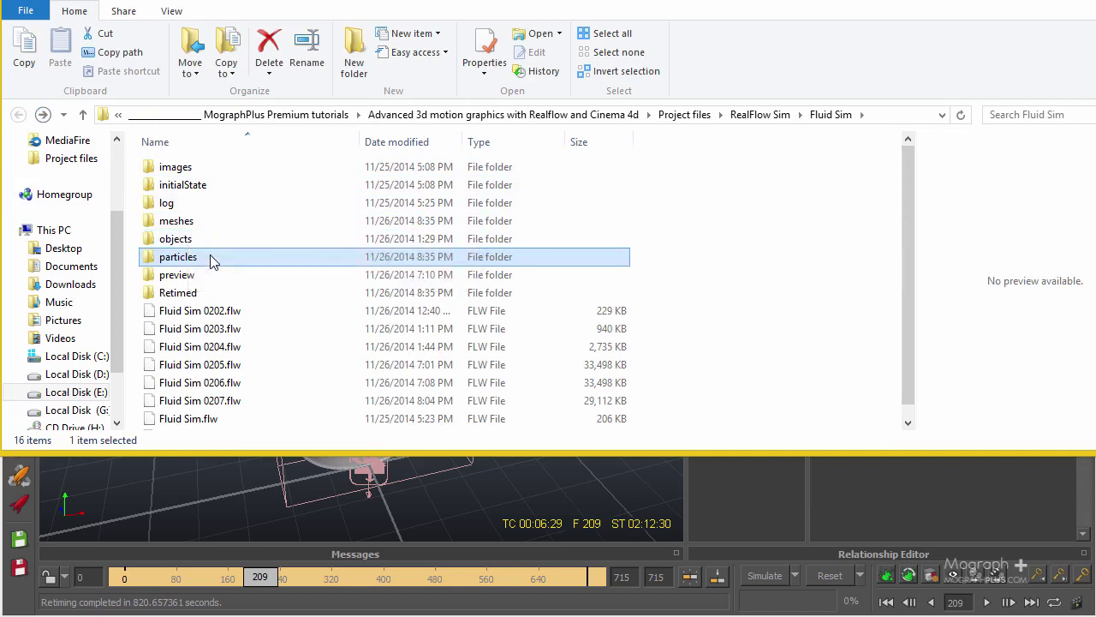
mouse_move(209, 254)
- Move the Fluid Sim folder window out of the way to uncover the logo mesh in the RealFlow viewport
left_click_drag(424, 0, 423, 357)
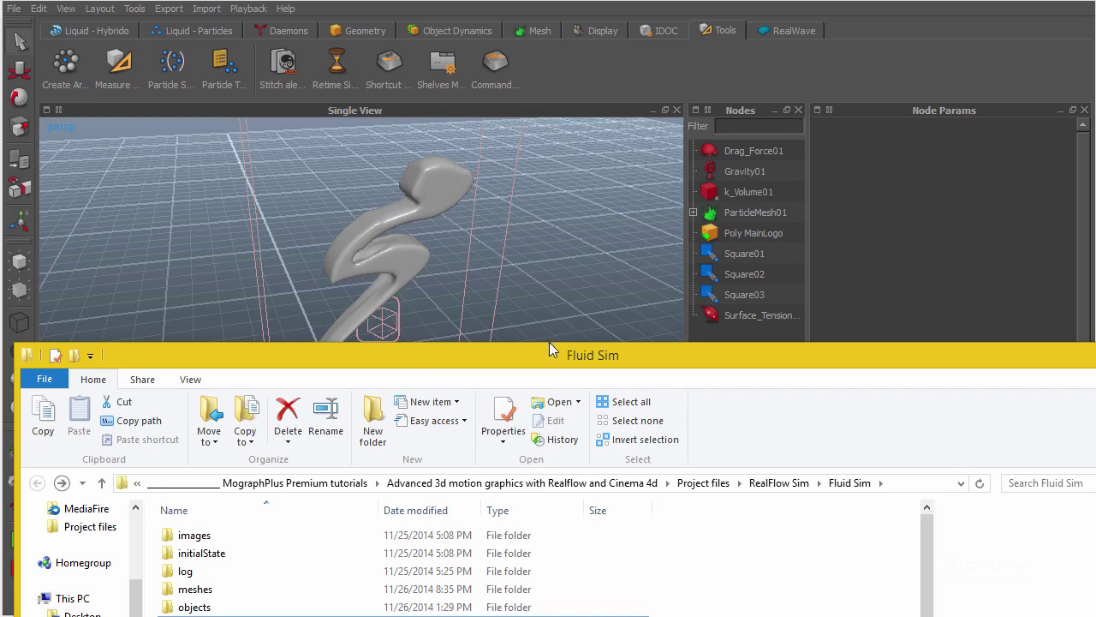
left_click_drag(543, 352, 470, 500)
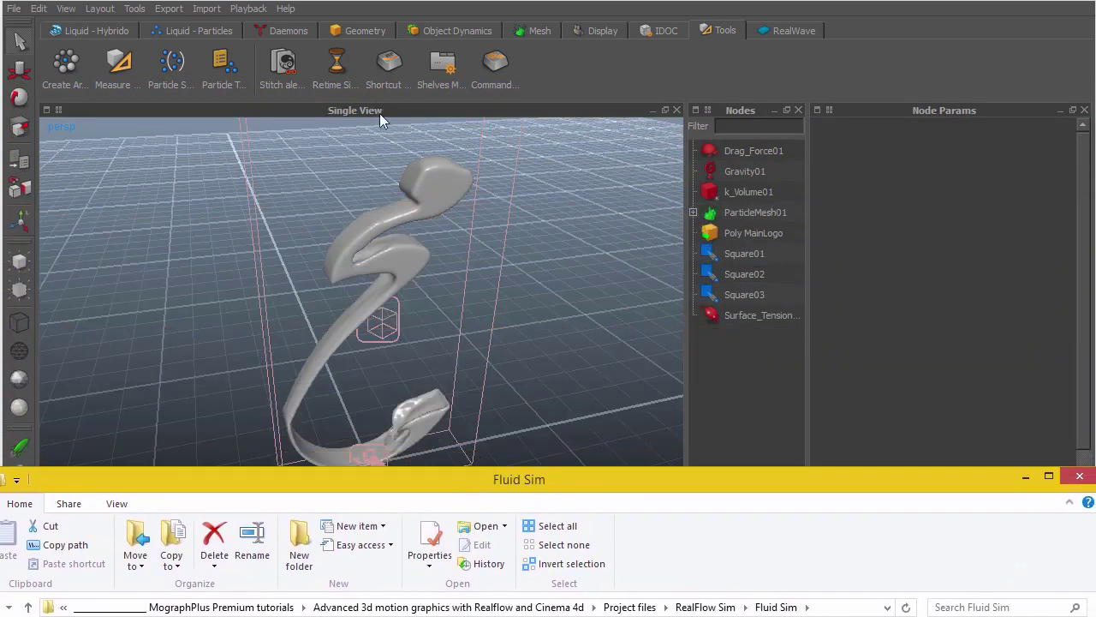